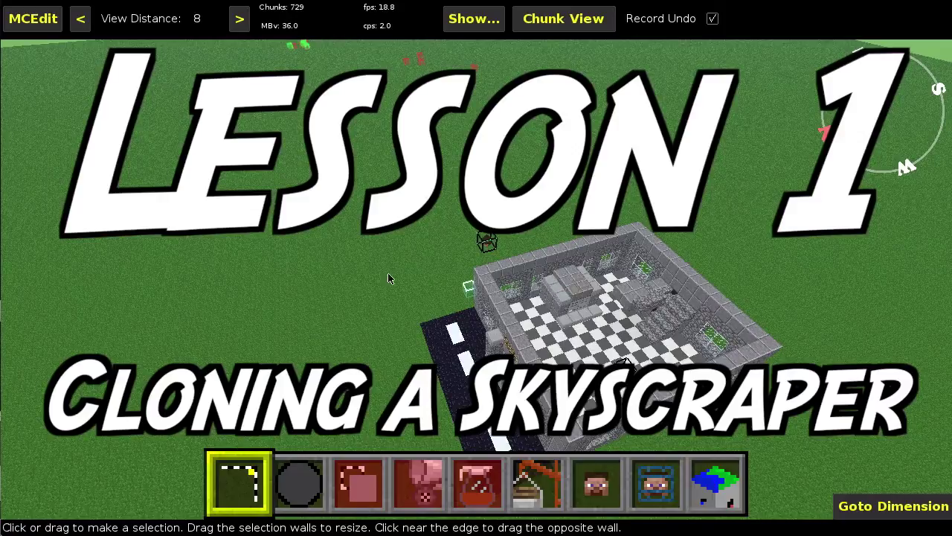
pyautogui.rightClick(587, 303)
pyautogui.press('w')
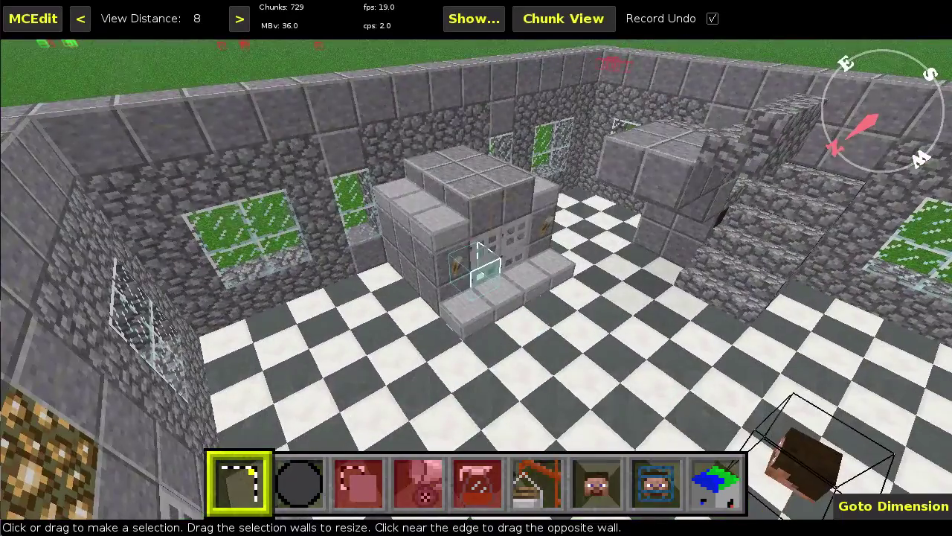
pyautogui.press('s')
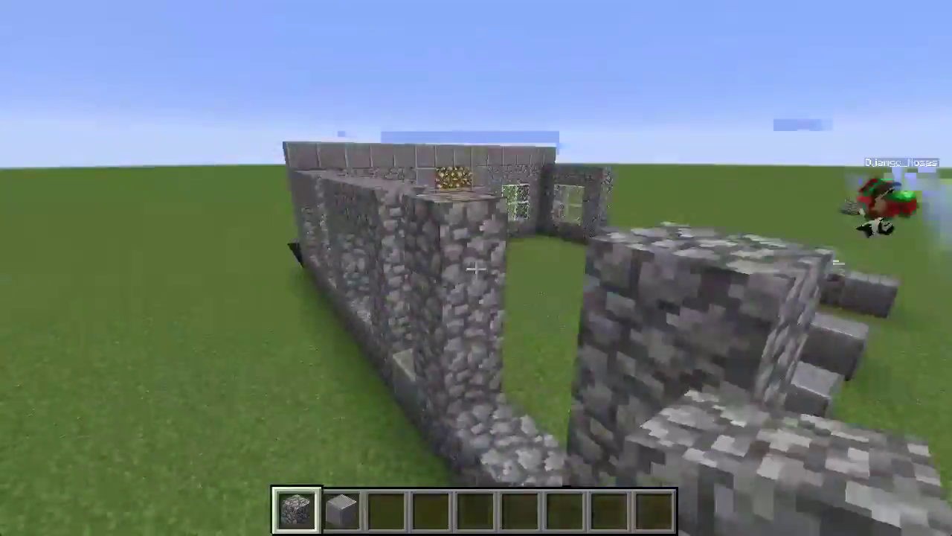
# Step: Enclose the lift's iron double doors with stone blocks inside the checkered ground floor
pyautogui.scroll(-1, 476, 268)
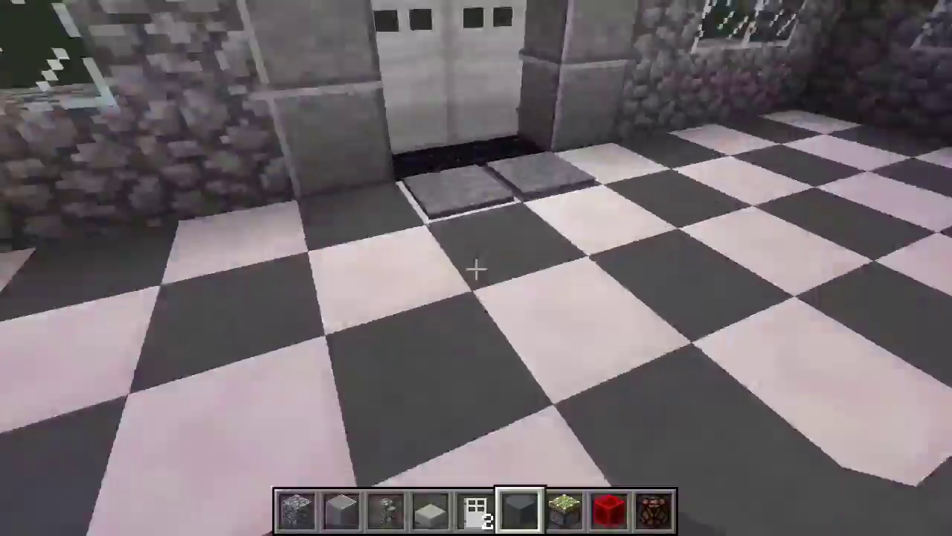
pyautogui.press('w')
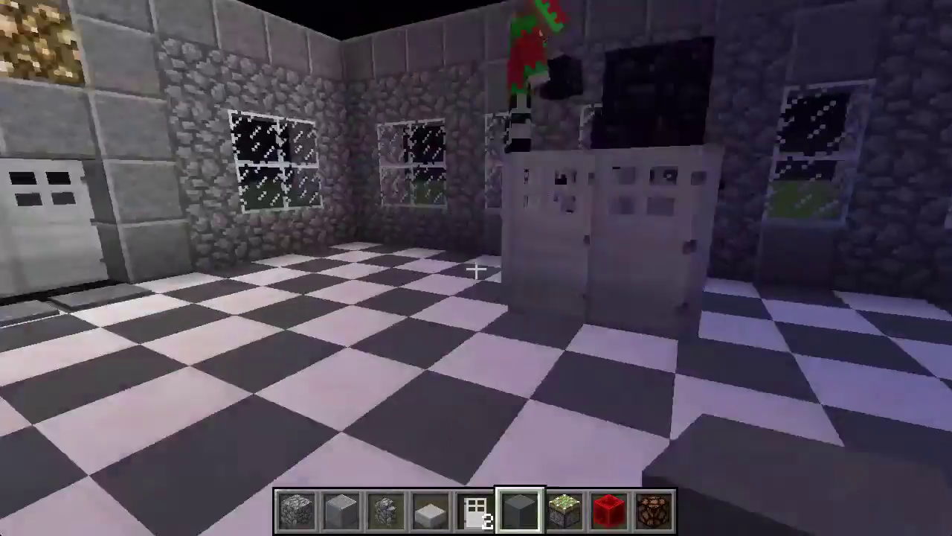
pyautogui.press('2')
# Step: Build a cobblestone staircase with a stone landing against the back wall of the ground floor, leading to the level above
pyautogui.press('e')
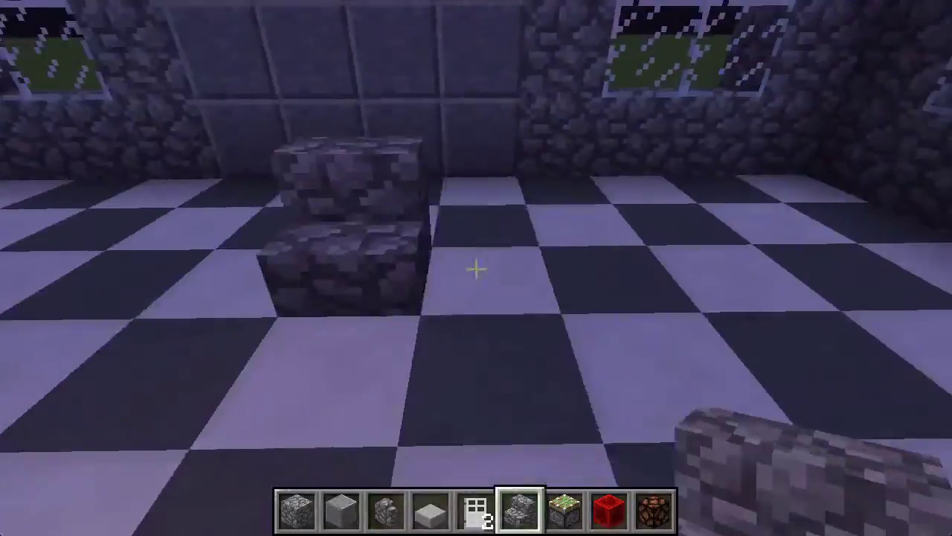
pyautogui.press('2')
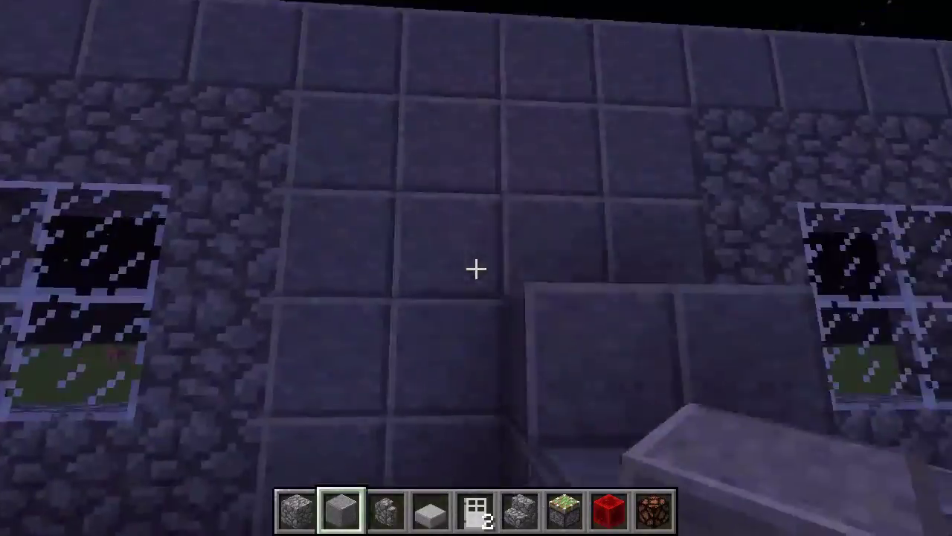
pyautogui.press('6')
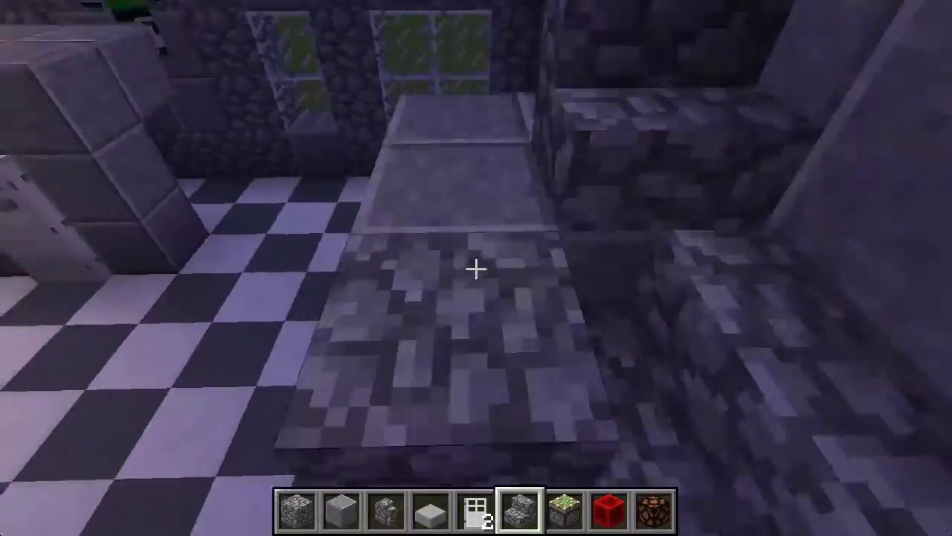
pyautogui.press('2')
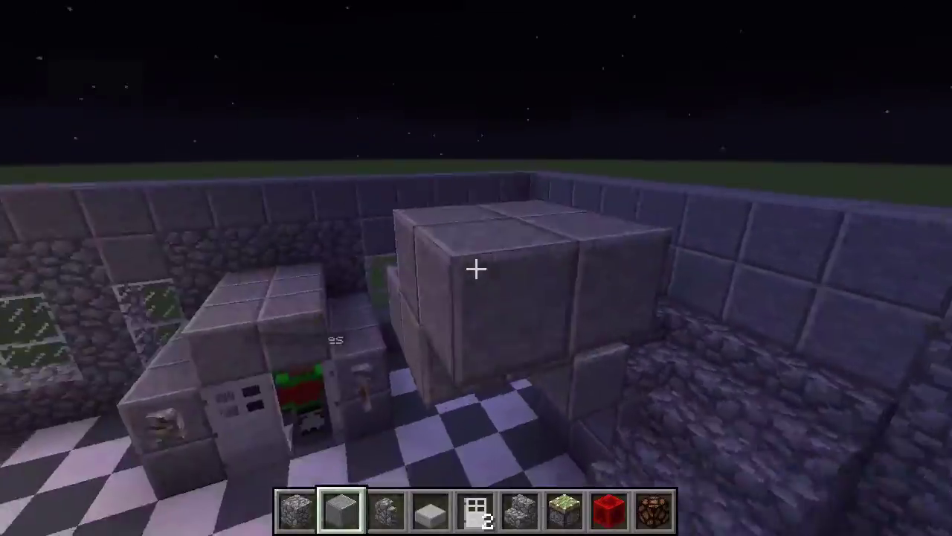
pyautogui.press('6')
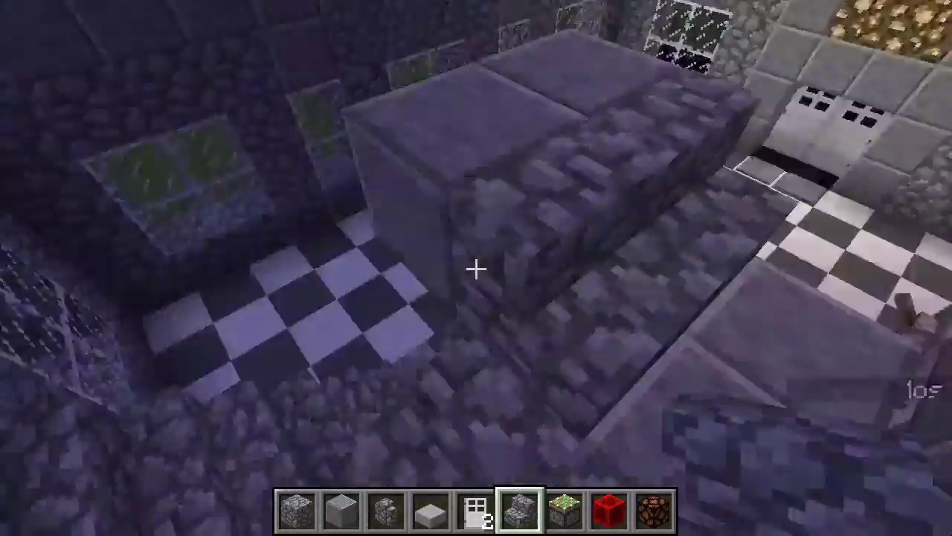
pyautogui.press('7')
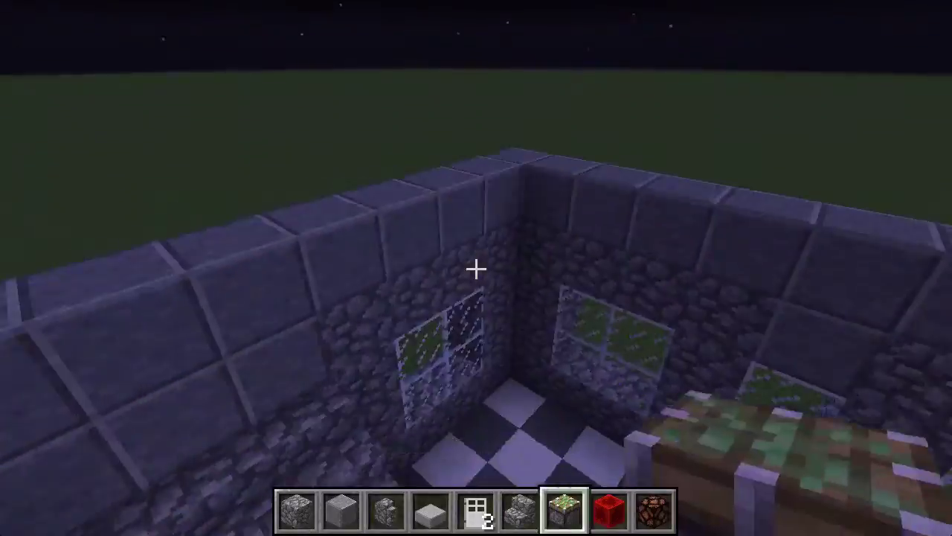
pyautogui.press('2')
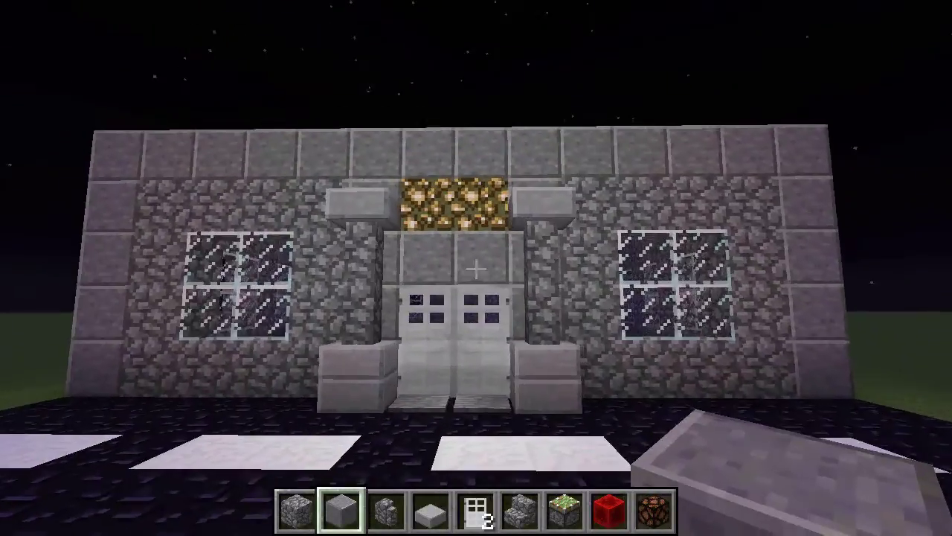
# Step: Examine the building's street front and ground-floor interior, including the inside of the lift and its lever-operated iron doors
pyautogui.press('d')
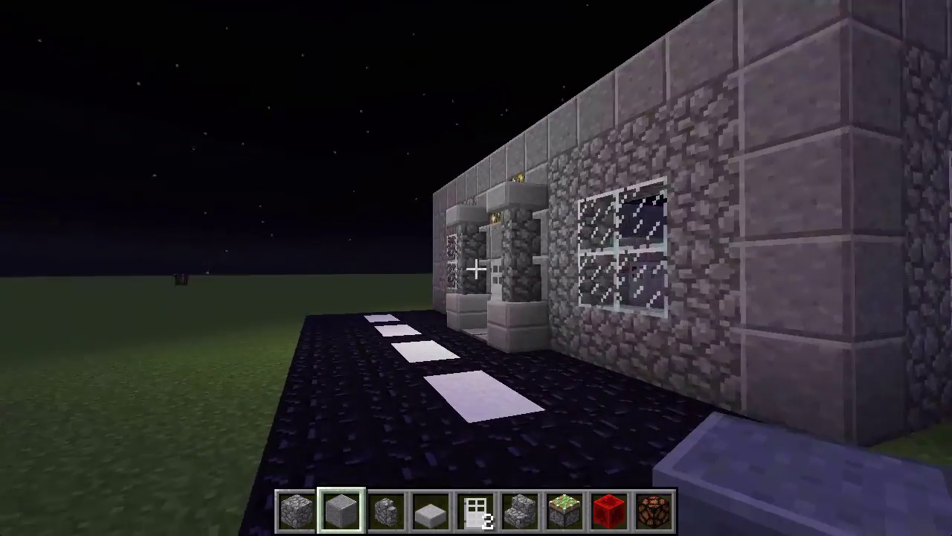
pyautogui.press('w')
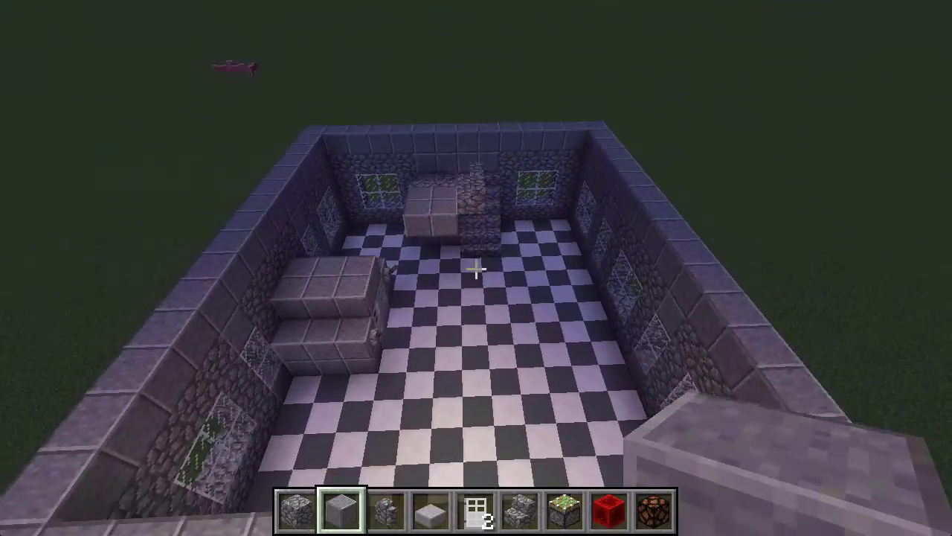
pyautogui.press('w')
pyautogui.press('shift')
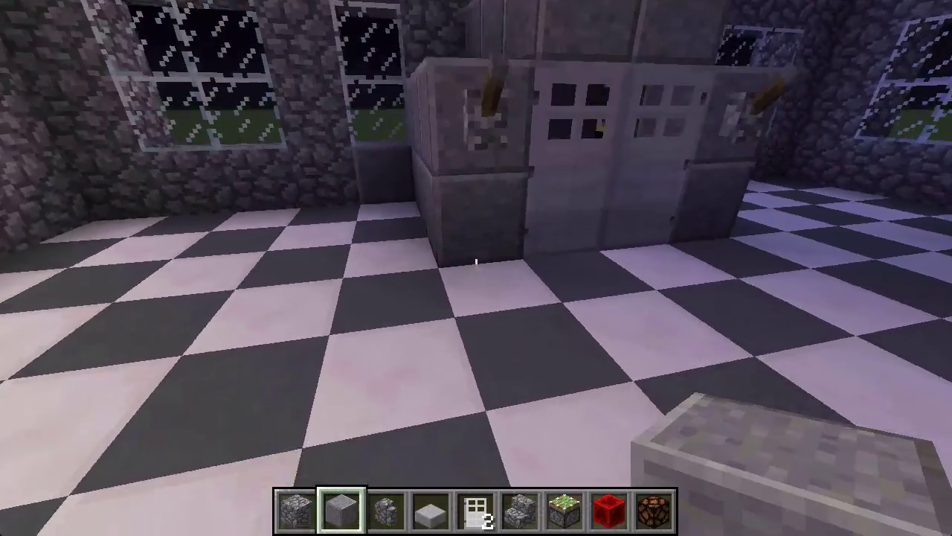
pyautogui.press('w')
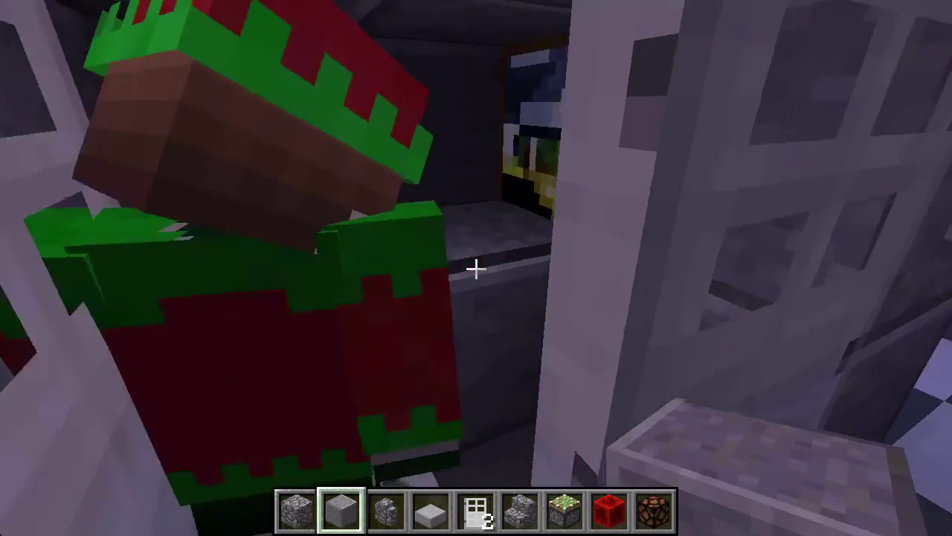
pyautogui.press('w')
pyautogui.press('s')
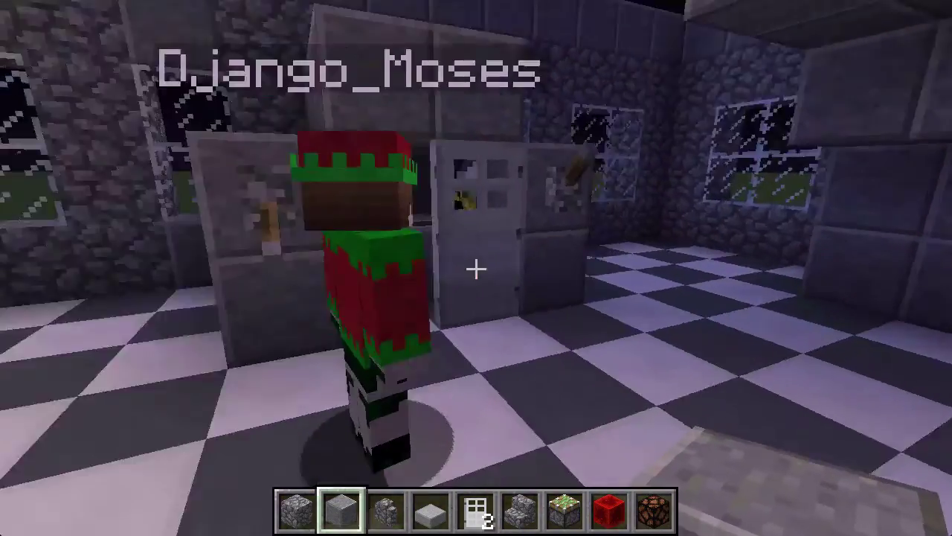
pyautogui.press('w')
pyautogui.press('d')
pyautogui.press('w')
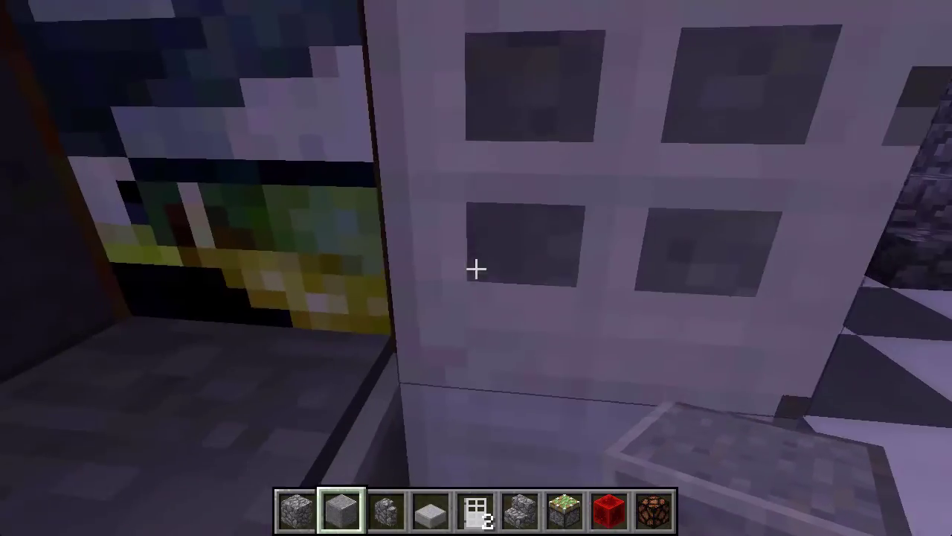
pyautogui.press('w')
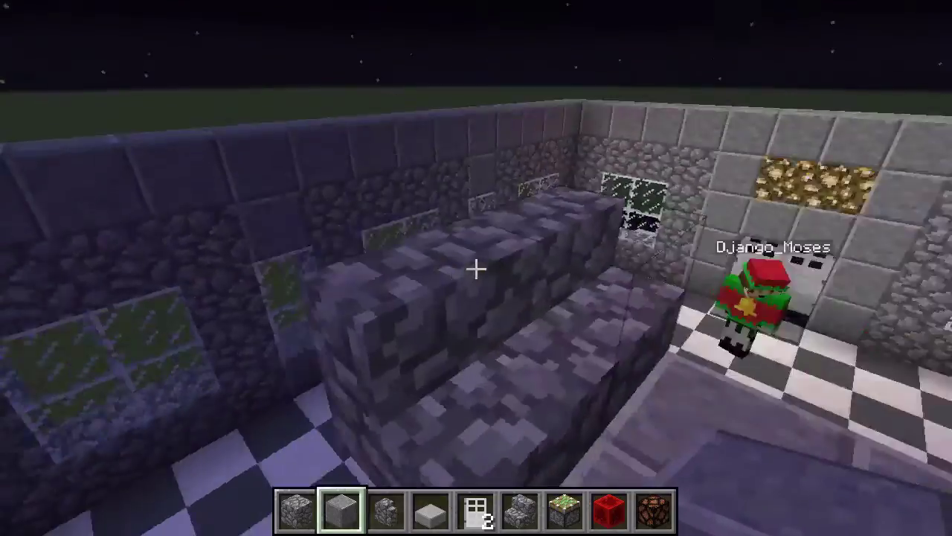
pyautogui.press('w')
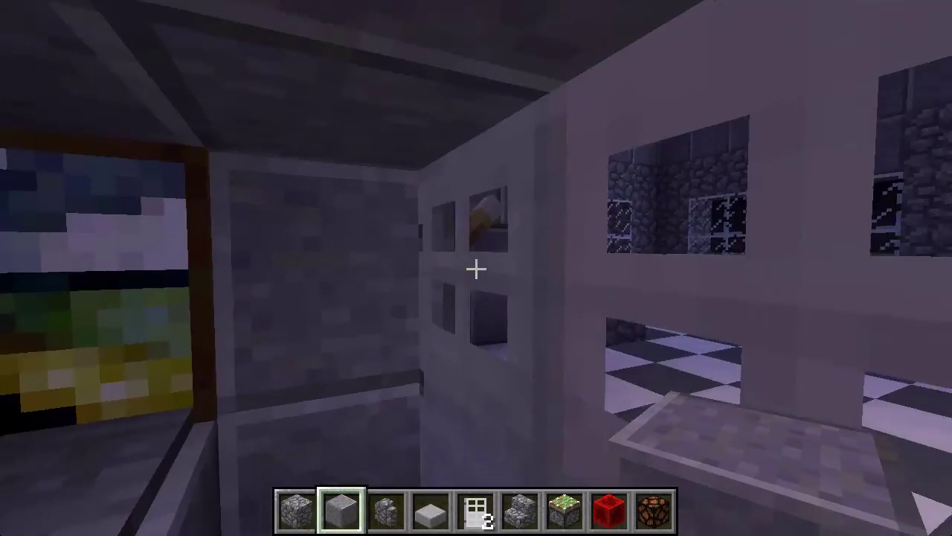
pyautogui.press('s')
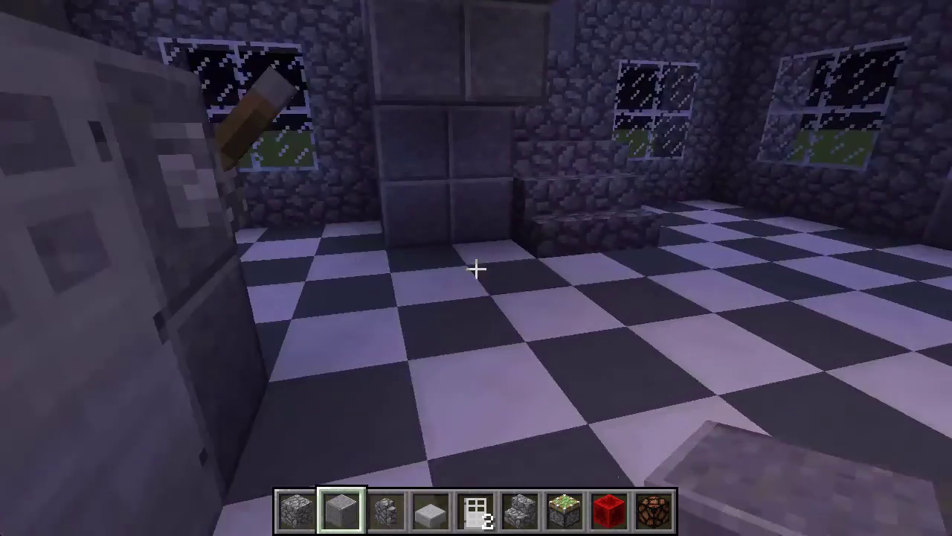
# Step: Inspect the staircase and landing, and view the open-topped building and its road from several sides above
pyautogui.press('d')
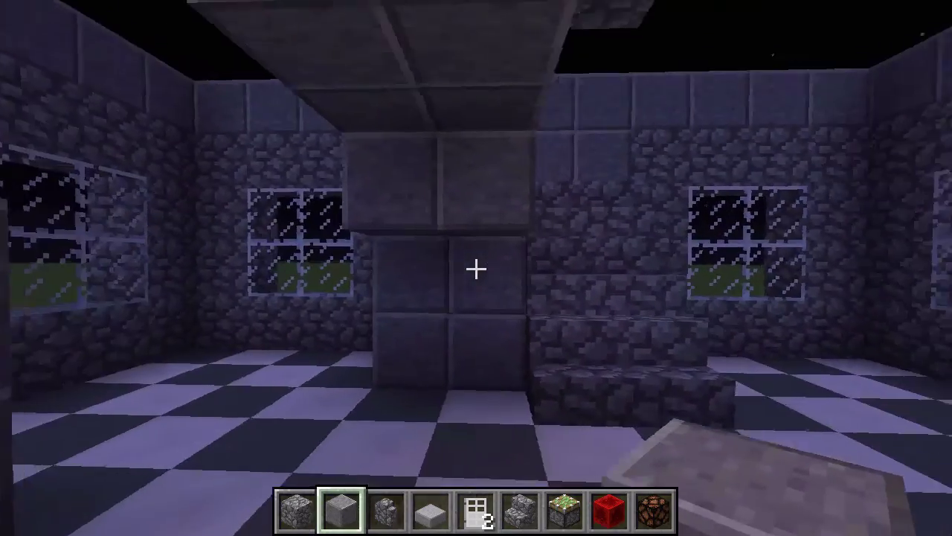
pyautogui.press('space')
pyautogui.press('space')
pyautogui.press('space')
pyautogui.press('s')
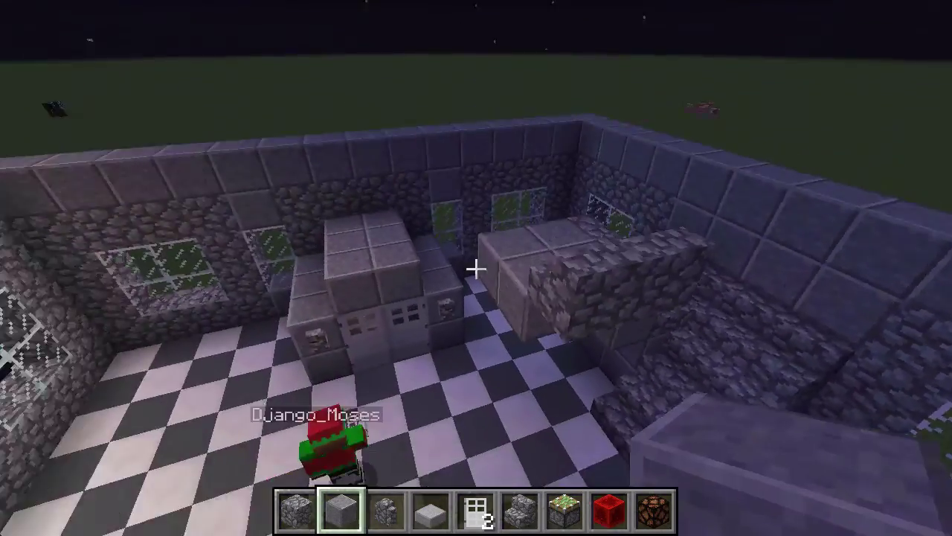
pyautogui.press('s')
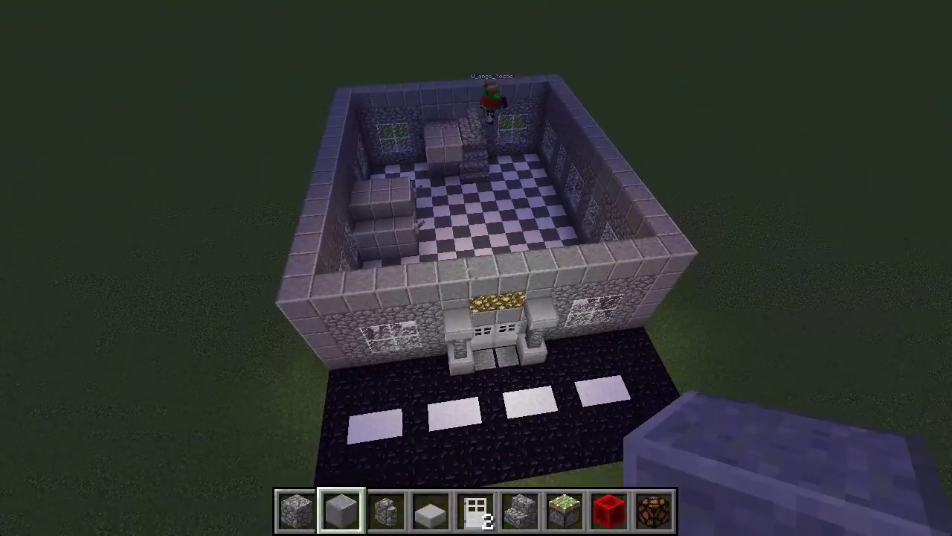
pyautogui.press('a')
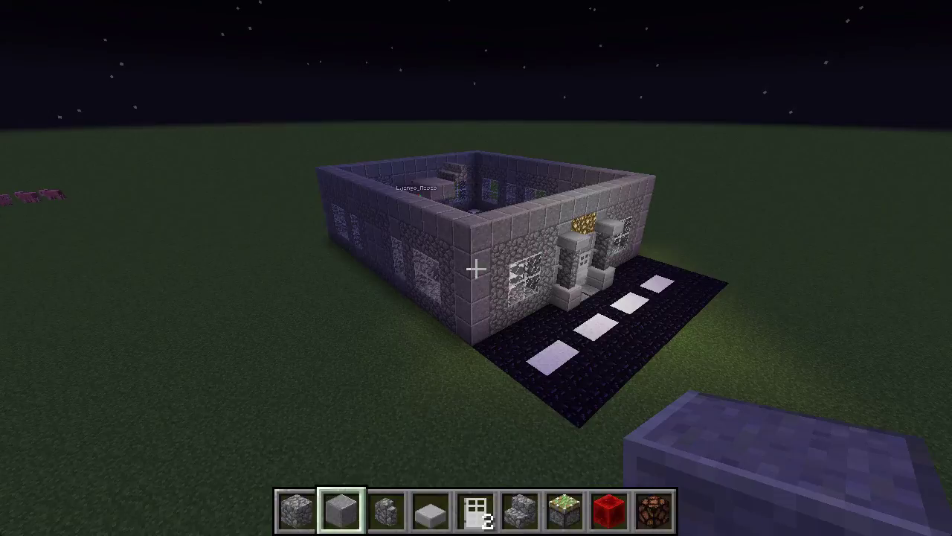
pyautogui.press('w')
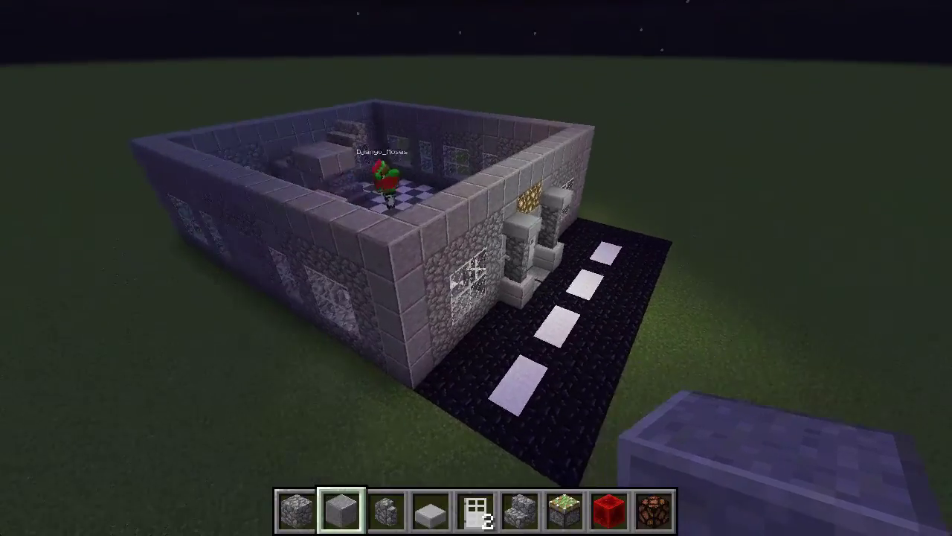
pyautogui.press('d')
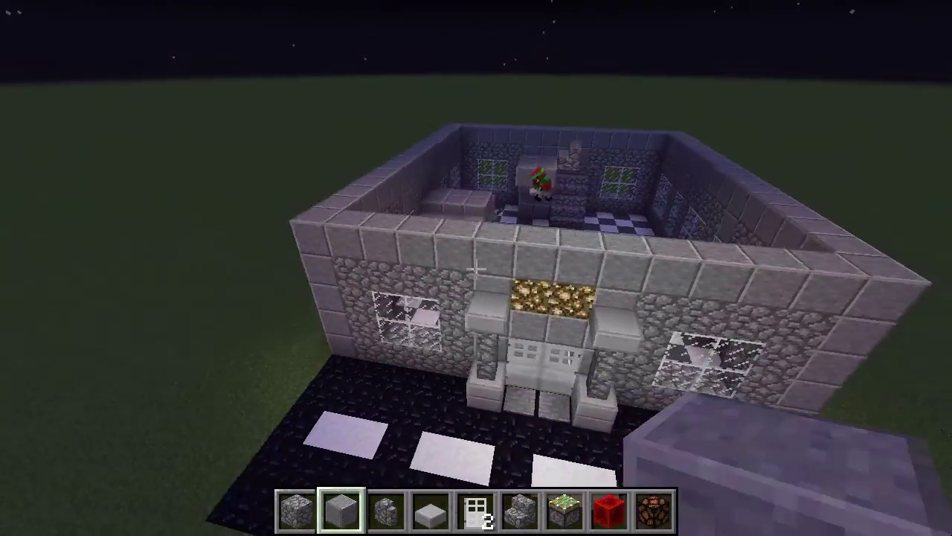
pyautogui.press('a')
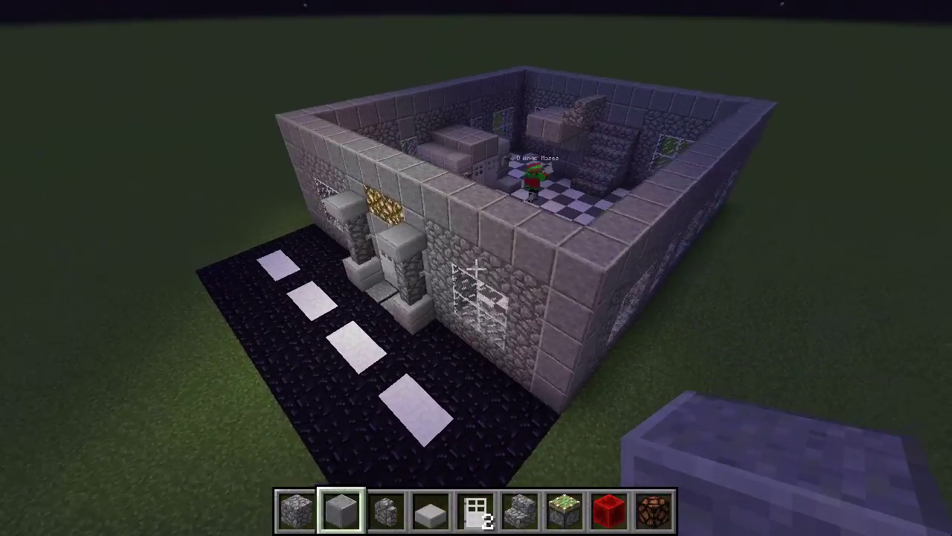
pyautogui.press('s')
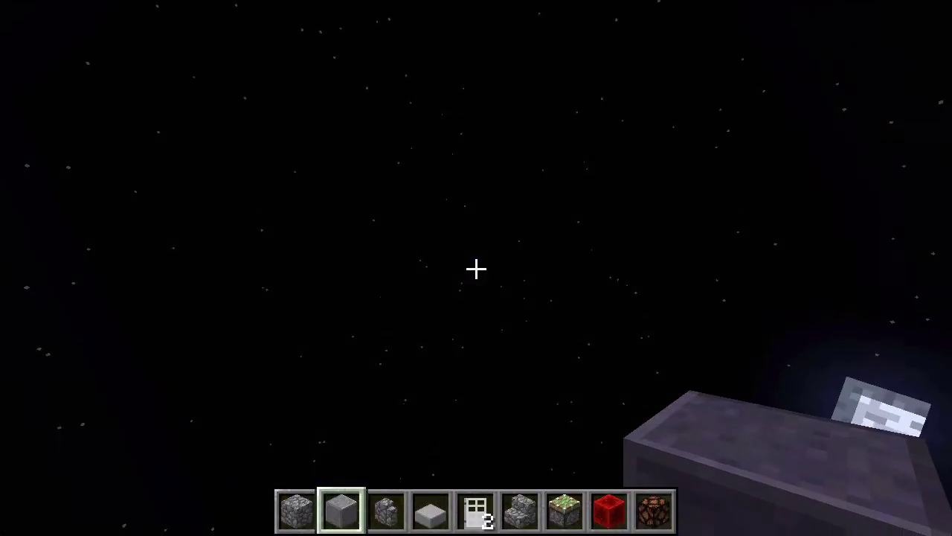
pyautogui.press('w')
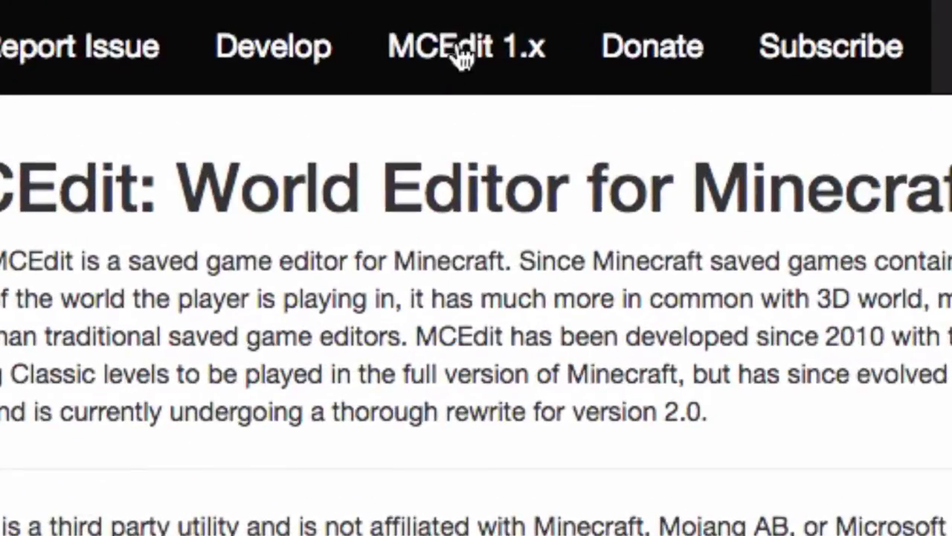
# Step: Switch to the MCEdit website, download the 64-bit Mac OS X build of version 1.2.5.0 and extract the zip file
pyautogui.click(461, 58)
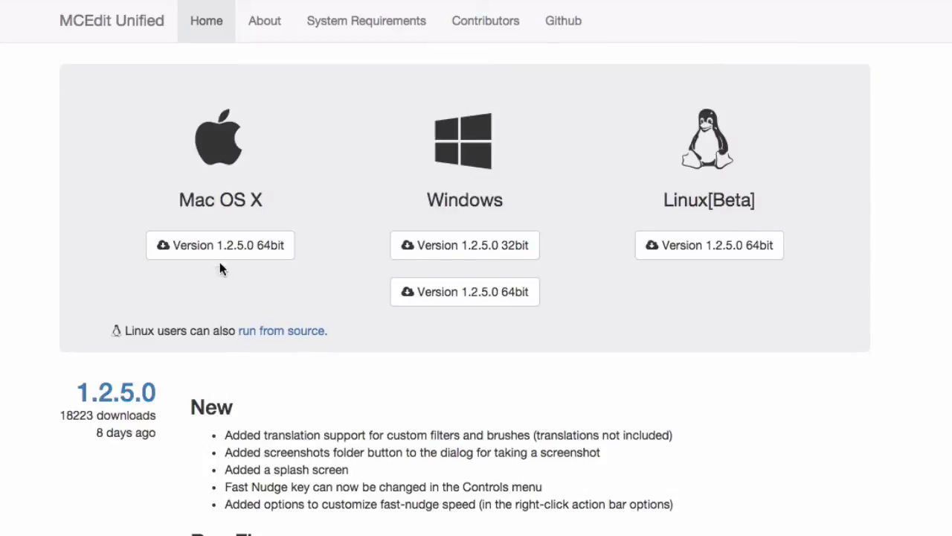
pyautogui.click(249, 249)
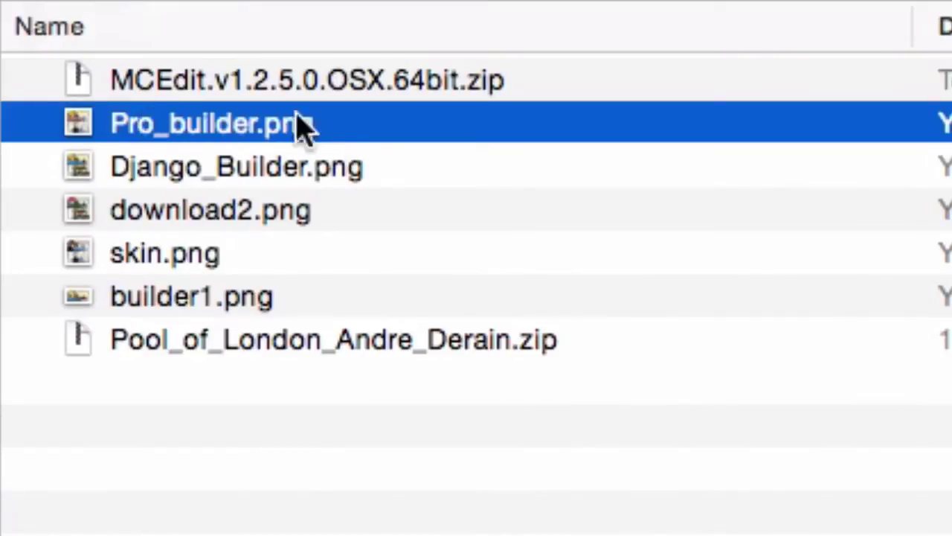
pyautogui.click(171, 91)
pyautogui.doubleClick(169, 93)
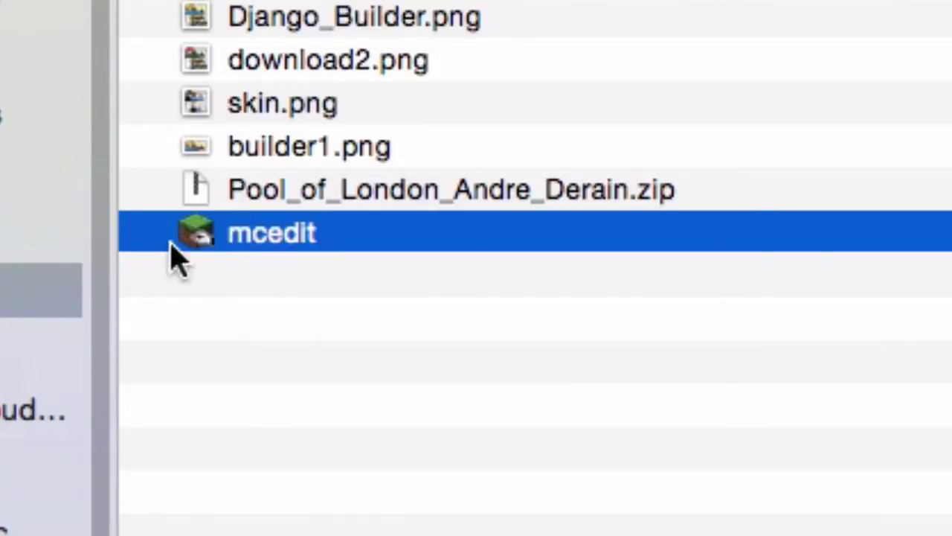
# Step: Open the extracted mcedit application from the downloads folder and allow it to run despite its unidentified developer
pyautogui.doubleClick(208, 240)
pyautogui.rightClick(290, 237)
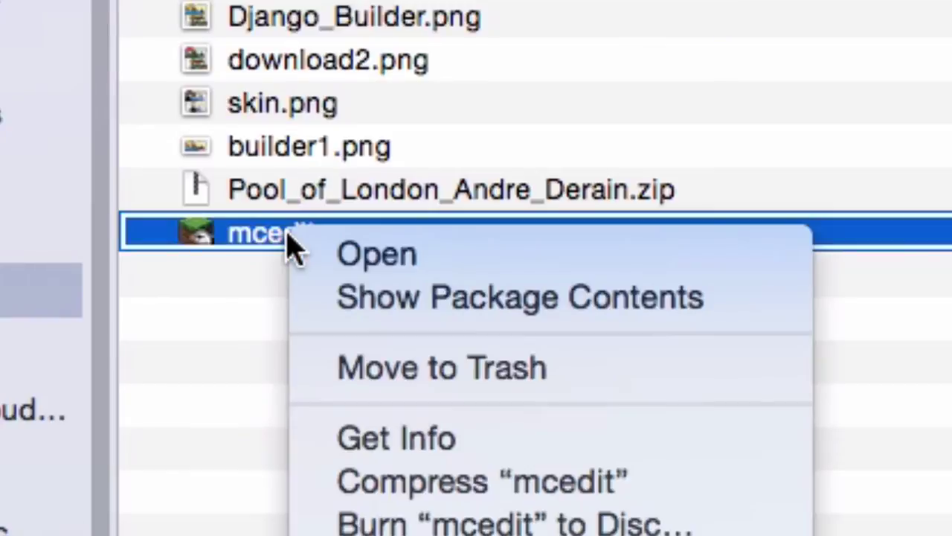
pyautogui.click(480, 261)
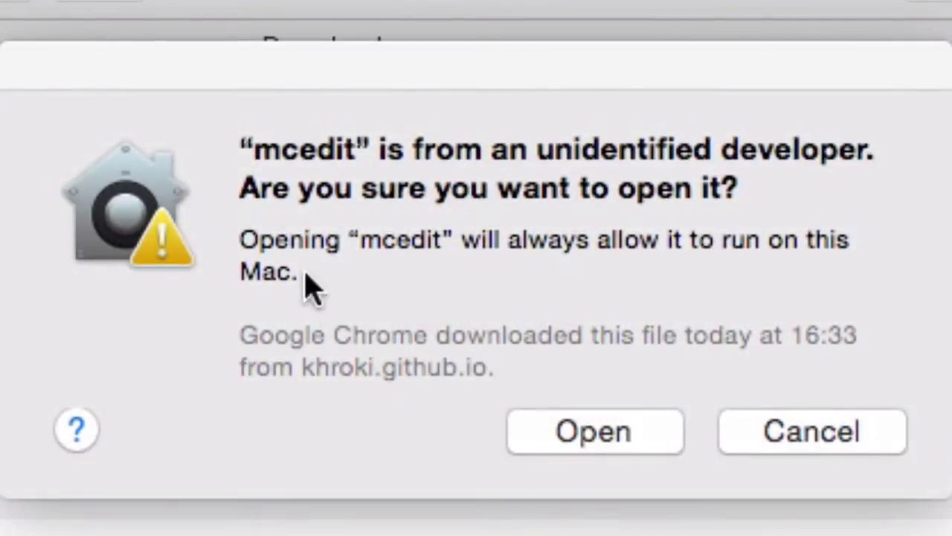
pyautogui.click(578, 436)
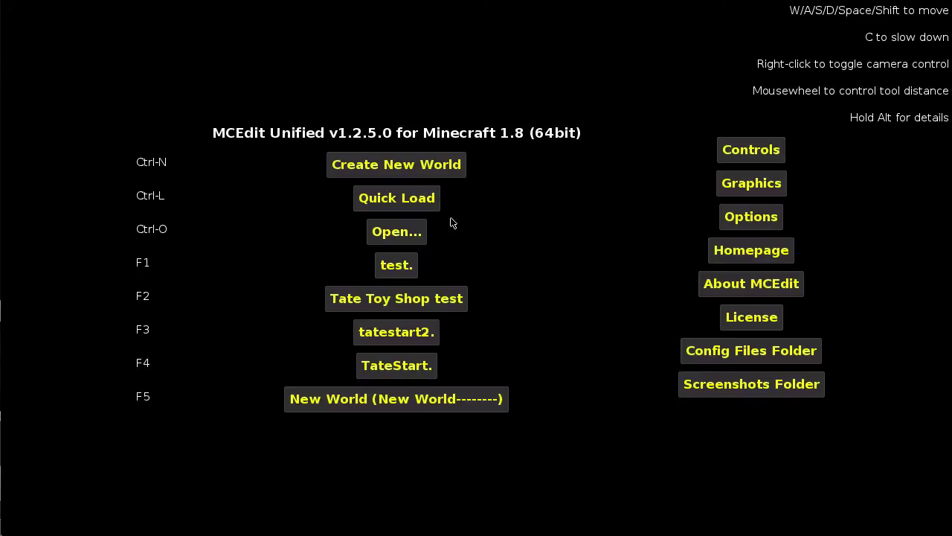
# Step: Quick-load the world containing the ground floor and view the building from above and in front
pyautogui.click(388, 201)
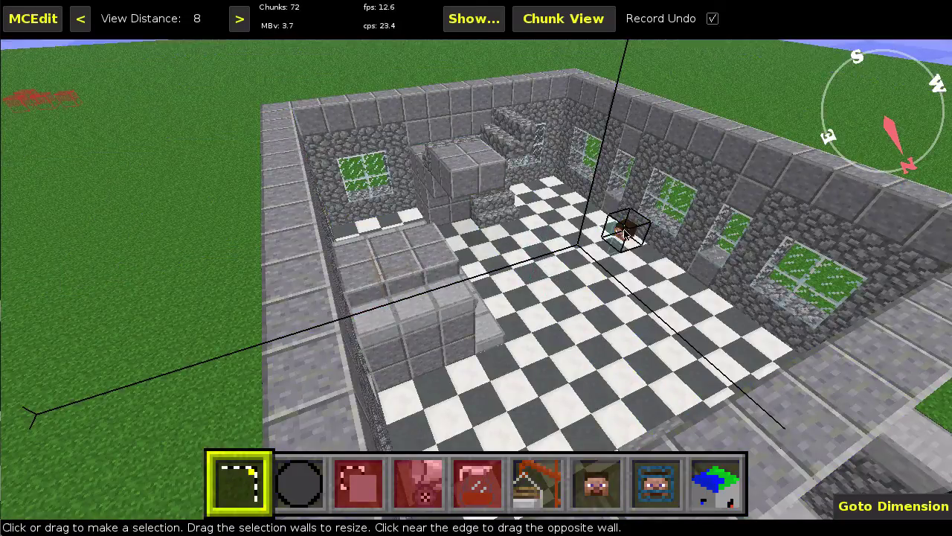
pyautogui.press('s')
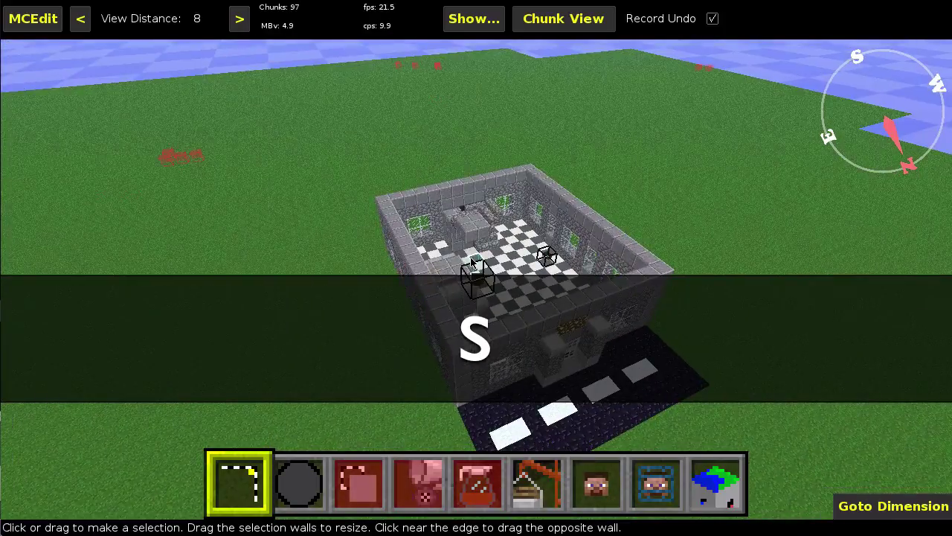
pyautogui.moveTo(480, 275); pyautogui.dragTo(453, 264, button='right')
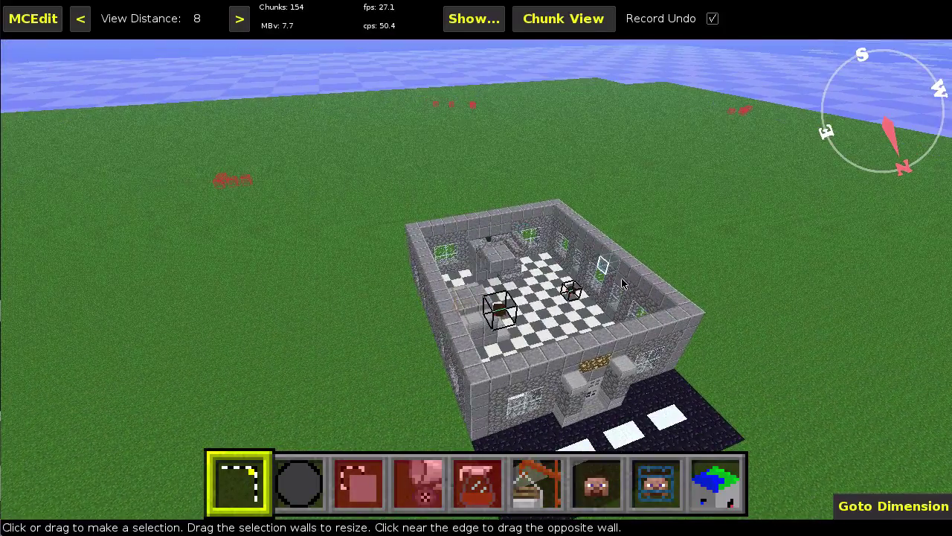
pyautogui.moveTo(601, 263); pyautogui.dragTo(538, 295, button='right')
pyautogui.press('i')
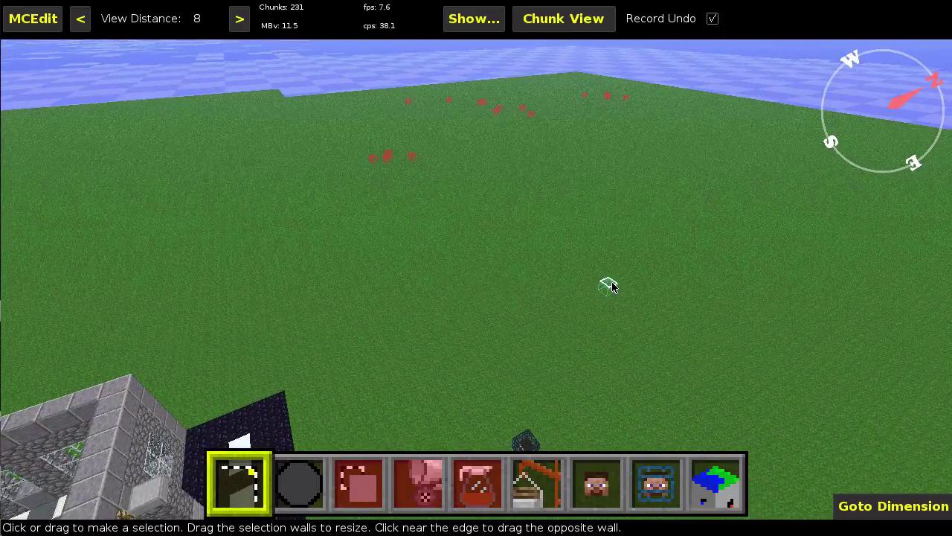
# Step: Look over the grassland around the building, its street front and open top from near and far
pyautogui.press('w')
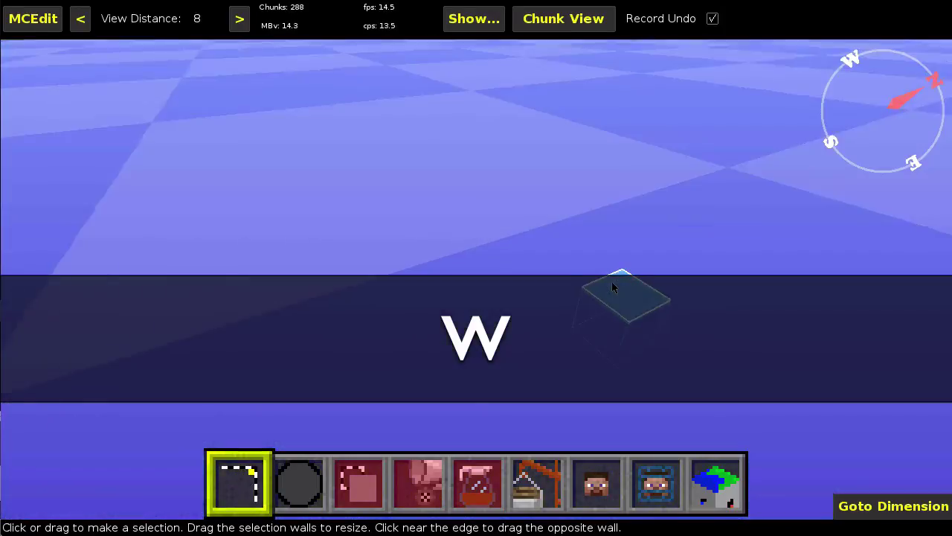
pyautogui.press('s')
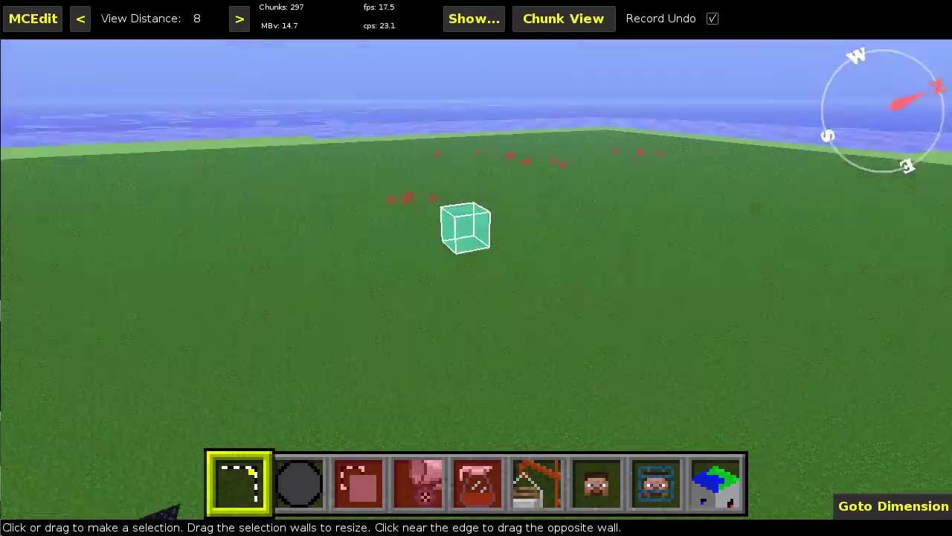
pyautogui.press('j')
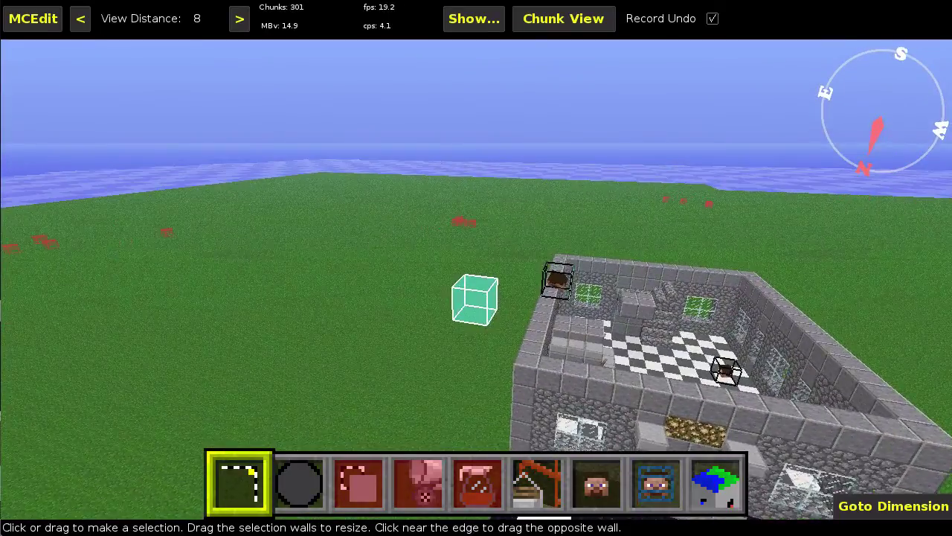
pyautogui.rightClick(570, 287)
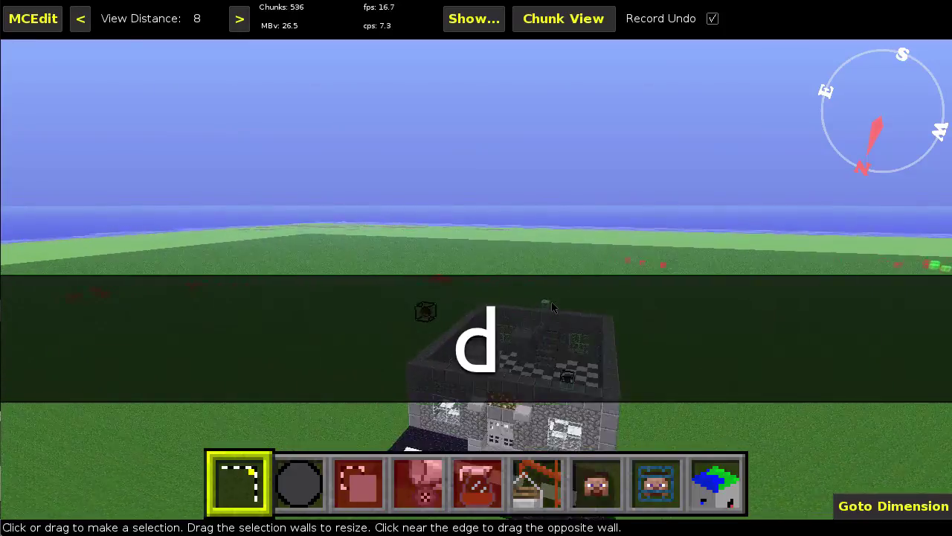
pyautogui.rightClick(541, 308)
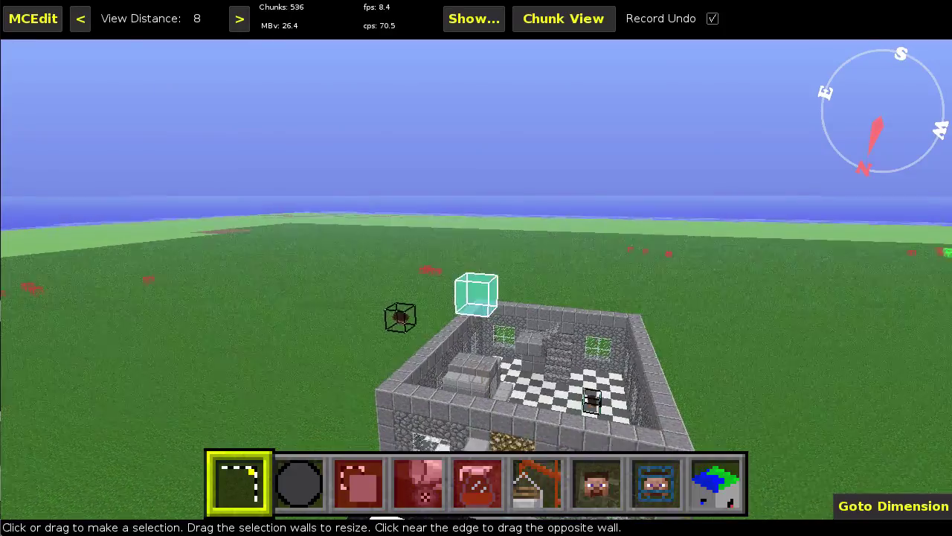
pyautogui.press('d')
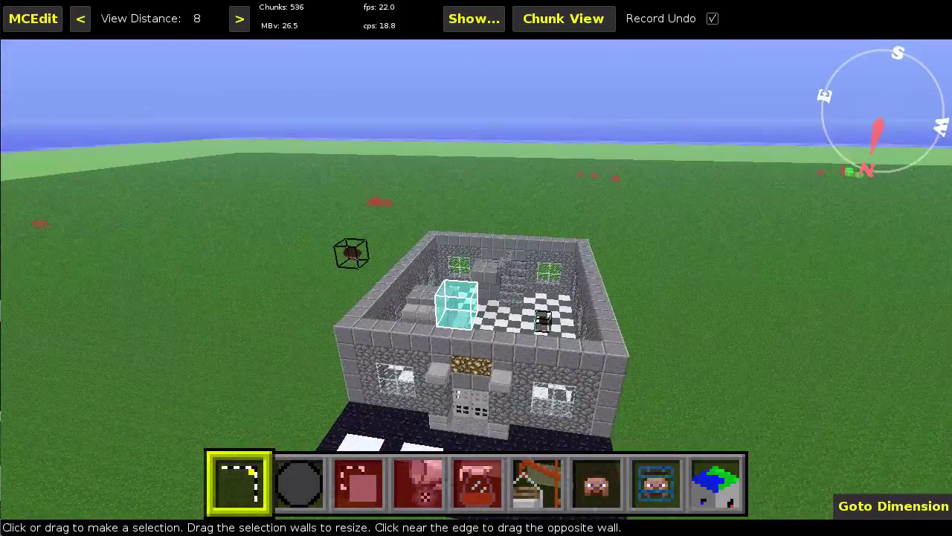
pyautogui.press('a')
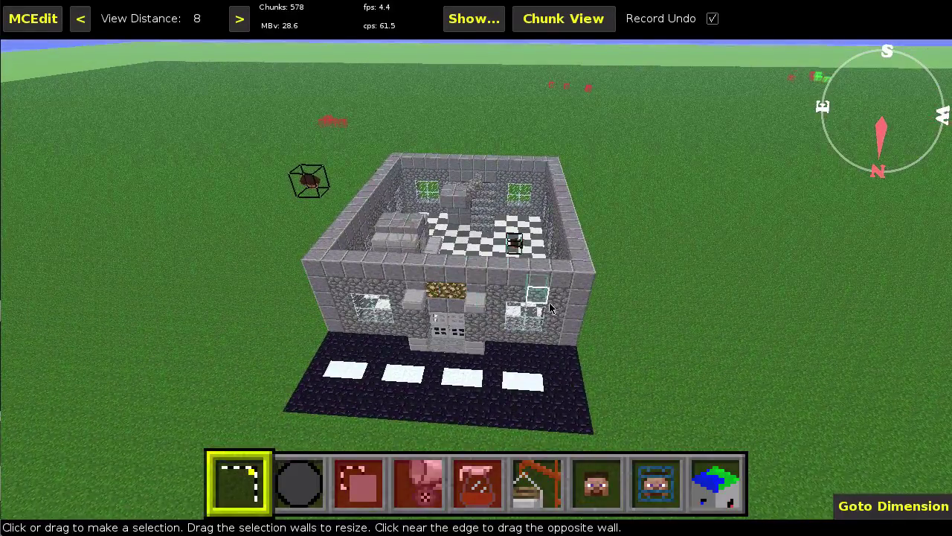
pyautogui.rightClick(583, 274)
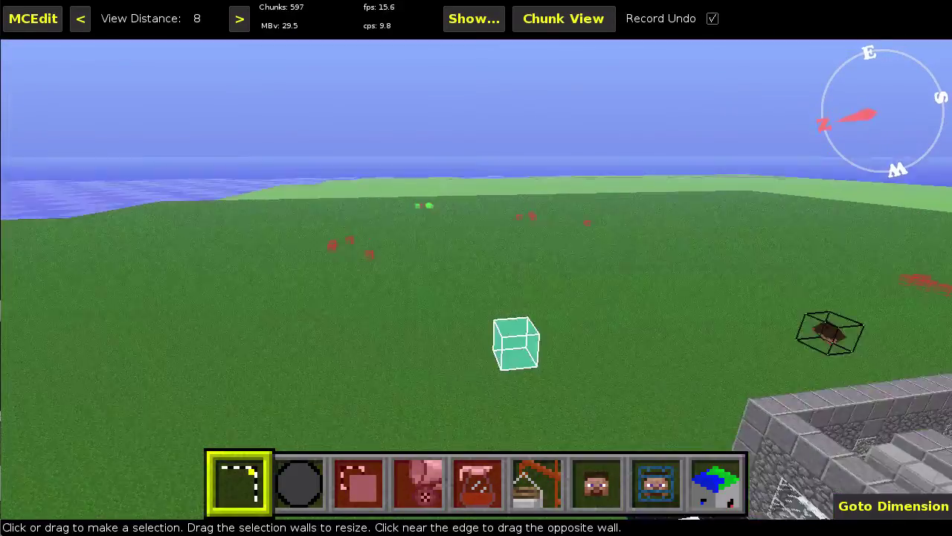
pyautogui.press('s')
pyautogui.press('s')
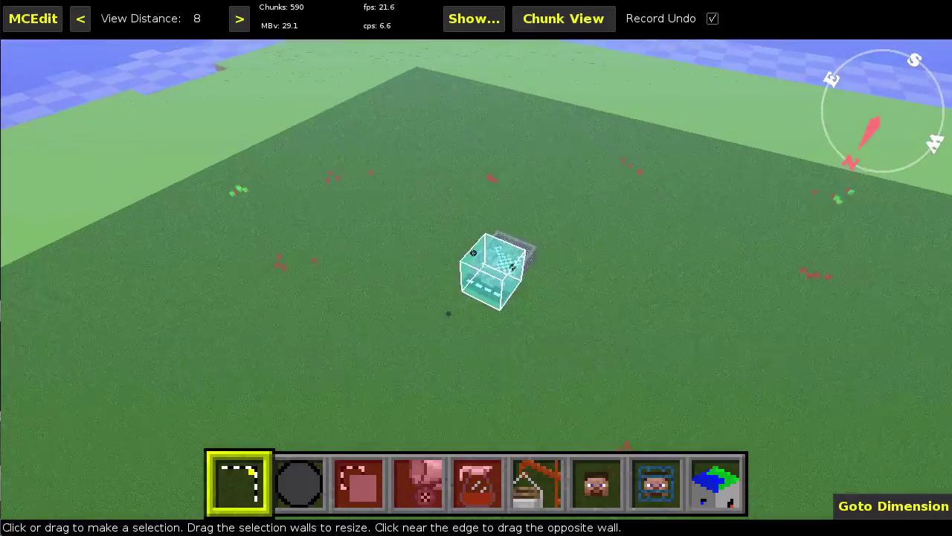
pyautogui.press('s')
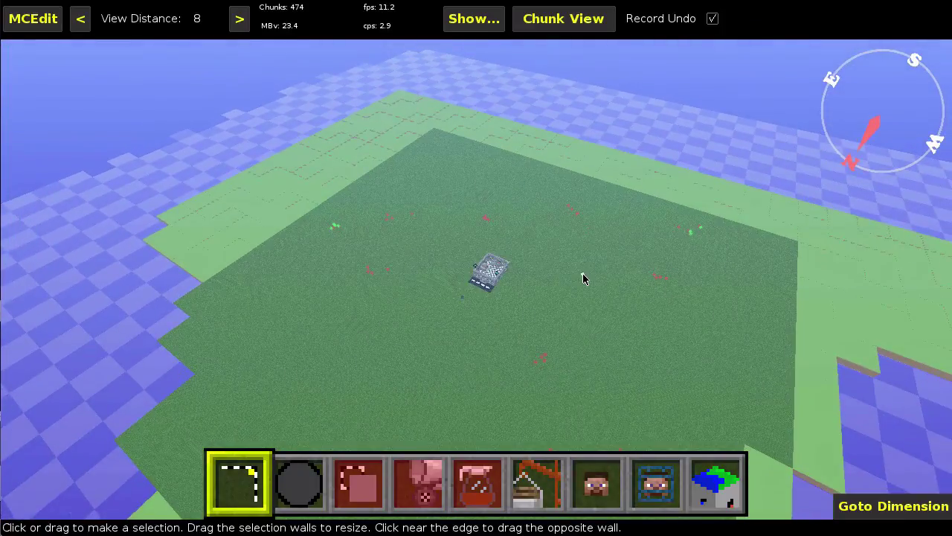
# Step: Survey the outer edge of the loaded land and return to a close view above the building
pyautogui.rightClick(591, 284)
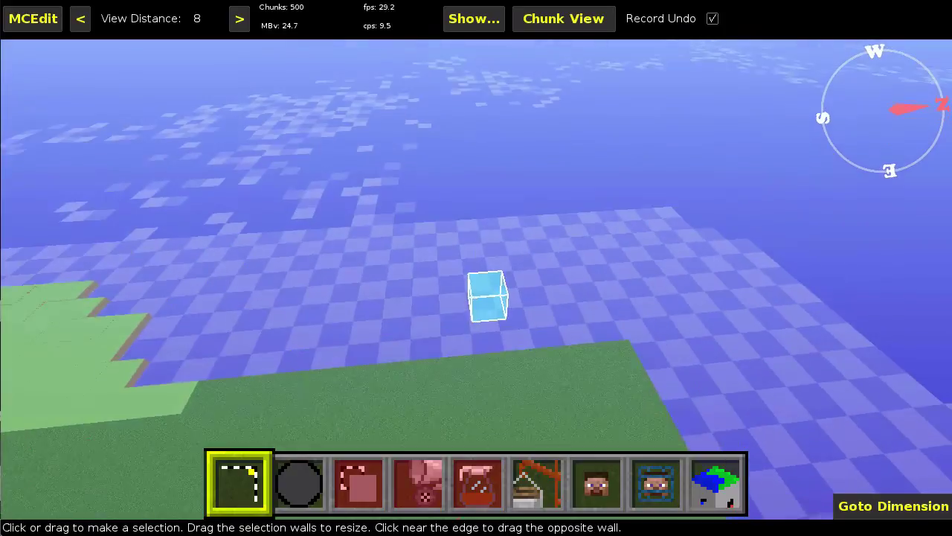
pyautogui.moveTo(834, 230); pyautogui.dragTo(561, 265, button='right')
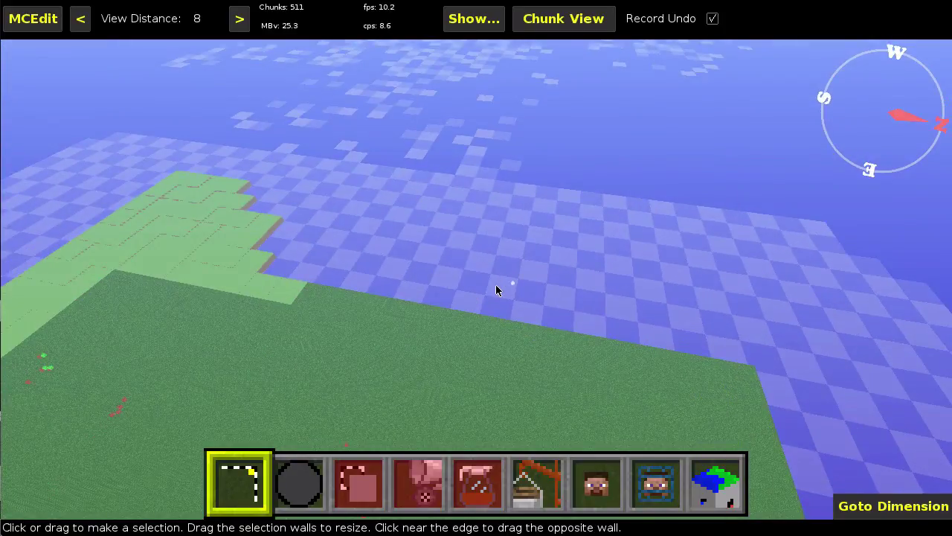
pyautogui.moveTo(520, 289); pyautogui.dragTo(467, 294, button='right')
pyautogui.press('w')
pyautogui.press('a')
pyautogui.press('s')
pyautogui.press('d')
pyautogui.press('s')
pyautogui.press('w')
pyautogui.press('w')
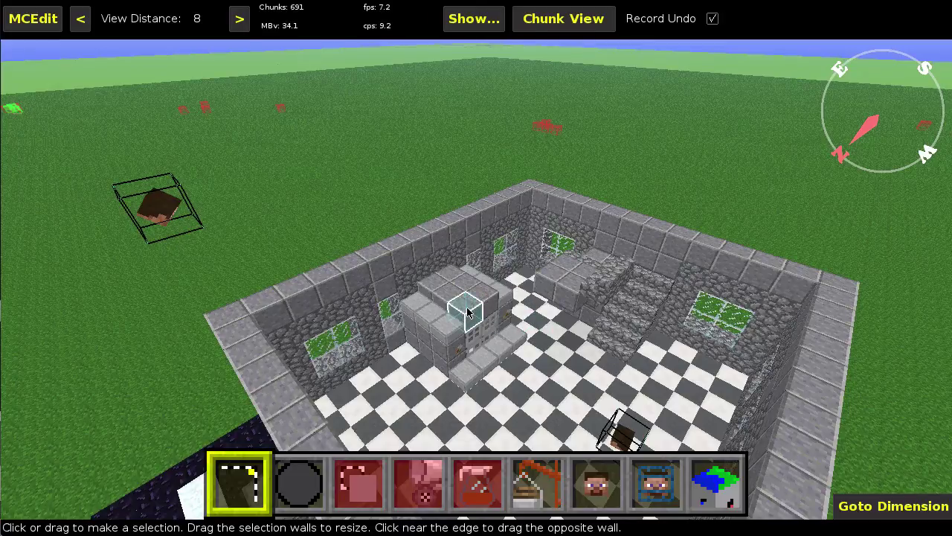
# Step: Examine the ground-floor interior from above, including the lift, staircase, checkered floor and the road outside
pyautogui.moveTo(485, 312); pyautogui.dragTo(463, 310, button='right')
pyautogui.moveTo(476, 268); pyautogui.dragTo(479, 311, button='right')
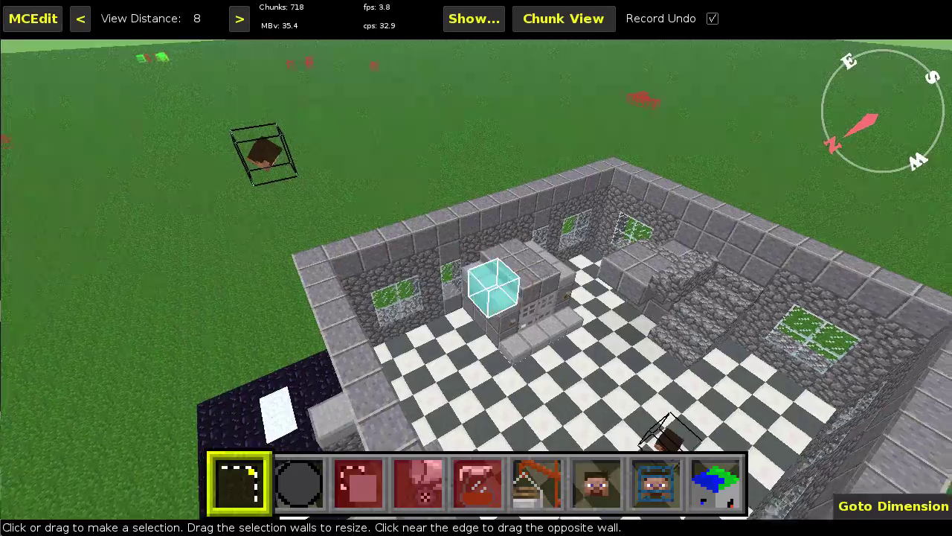
pyautogui.press('d')
pyautogui.moveTo(476, 267); pyautogui.dragTo(298, 37, button='right')
pyautogui.press('a')
pyautogui.moveTo(436, 295); pyautogui.dragTo(488, 309, button='right')
pyautogui.press('w')
pyautogui.press('a')
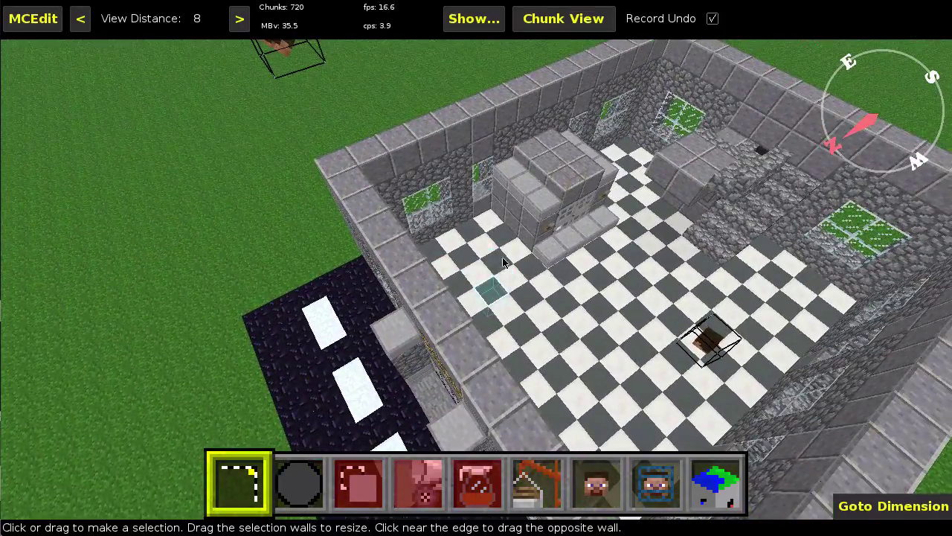
pyautogui.press('s')
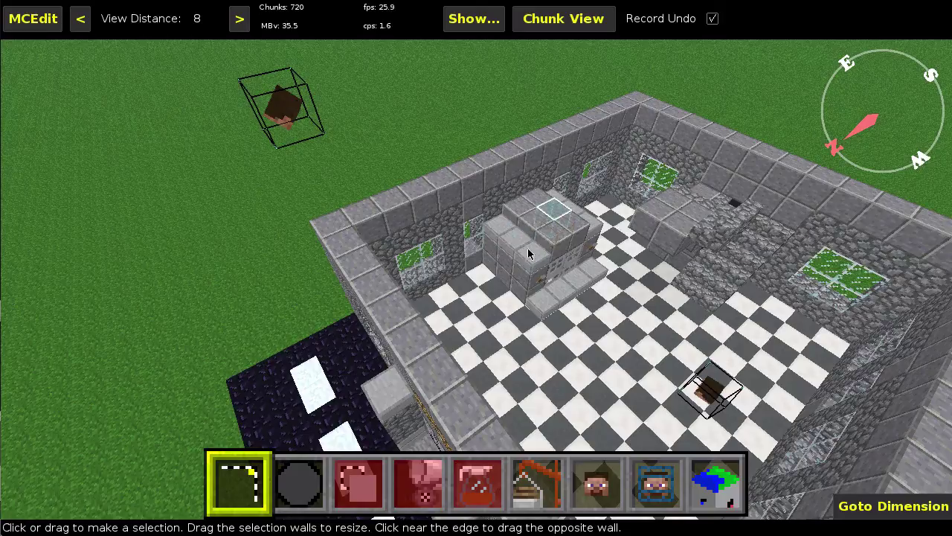
pyautogui.press('s')
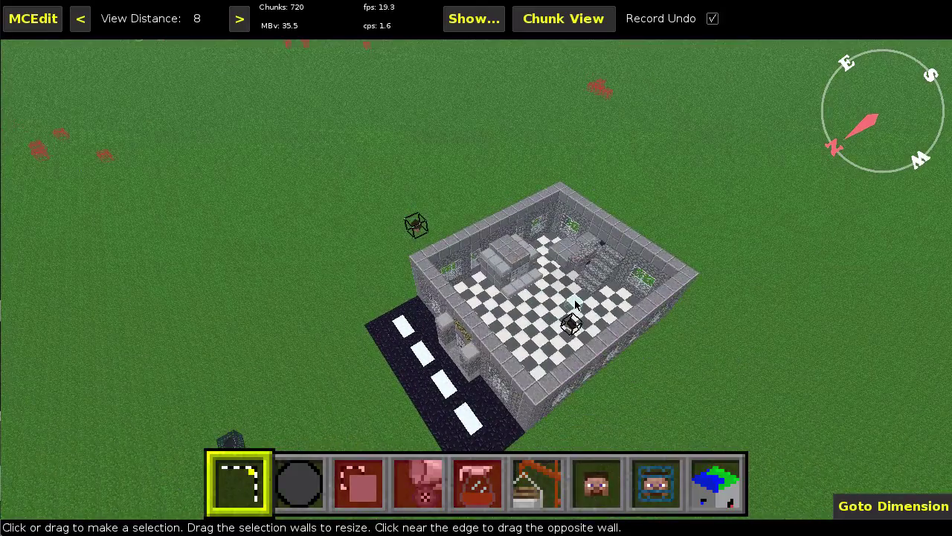
pyautogui.moveTo(565, 306); pyautogui.dragTo(491, 283, button='right')
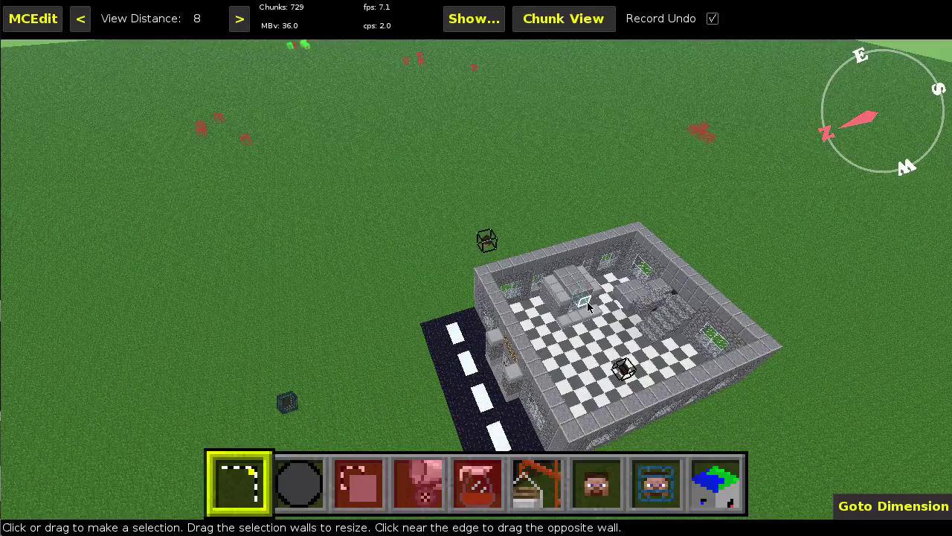
pyautogui.press('w')
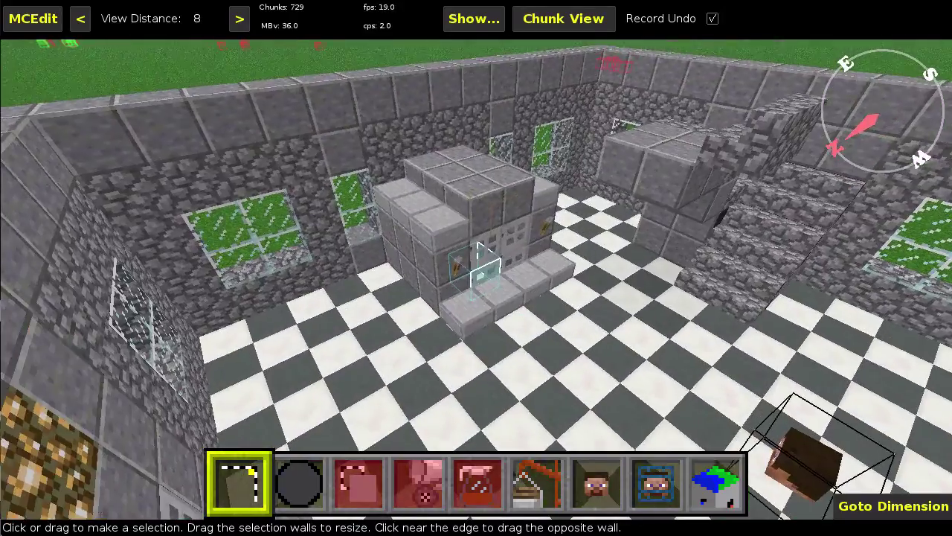
# Step: Select a flat area of about 15 by 16 blocks, 1 block high, on the open grass near the road
pyautogui.press('s')
pyautogui.press('a')
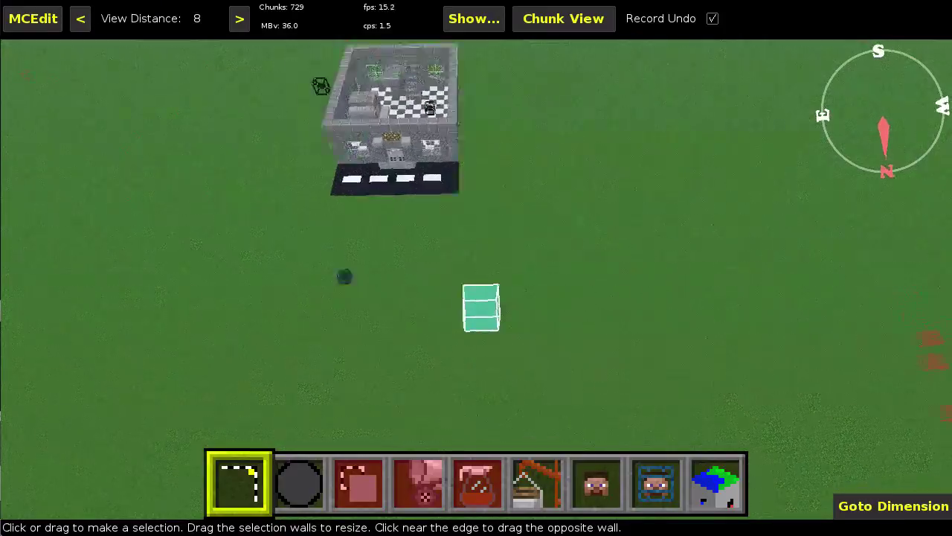
pyautogui.press('d')
pyautogui.press('w')
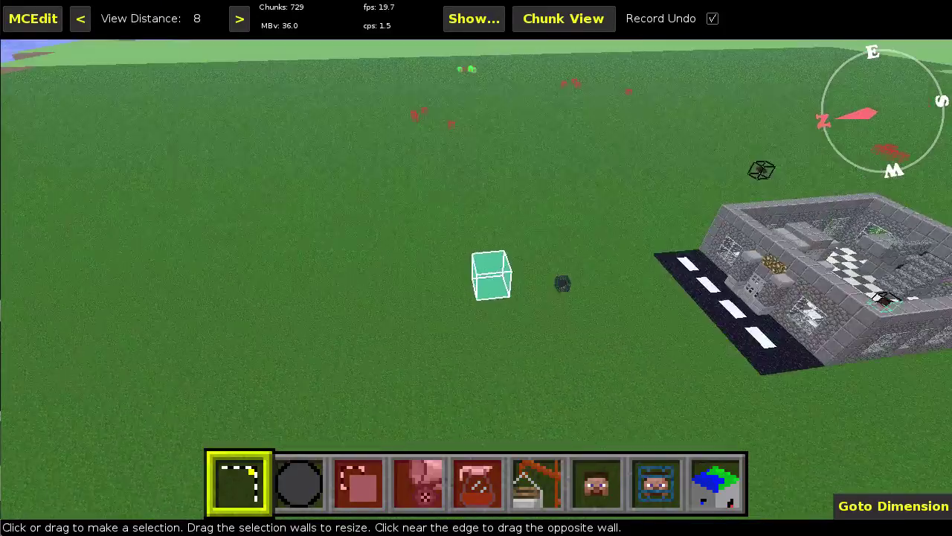
pyautogui.moveTo(491, 276); pyautogui.dragTo(484, 209, button='right')
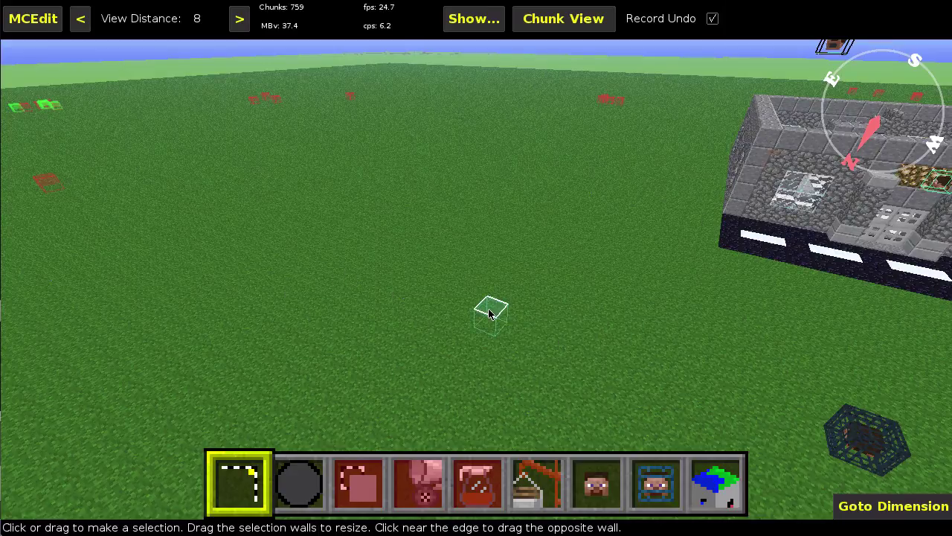
pyautogui.click(213, 305)
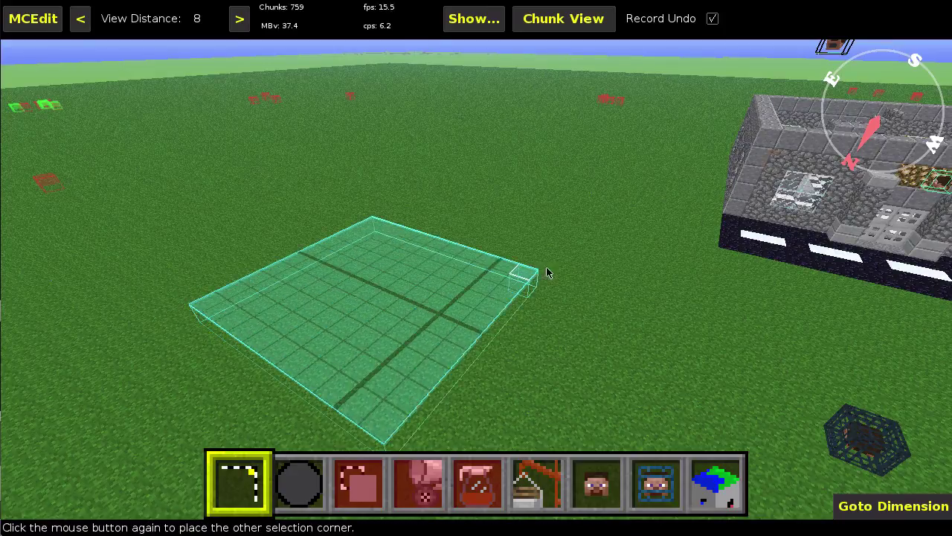
pyautogui.click(646, 250)
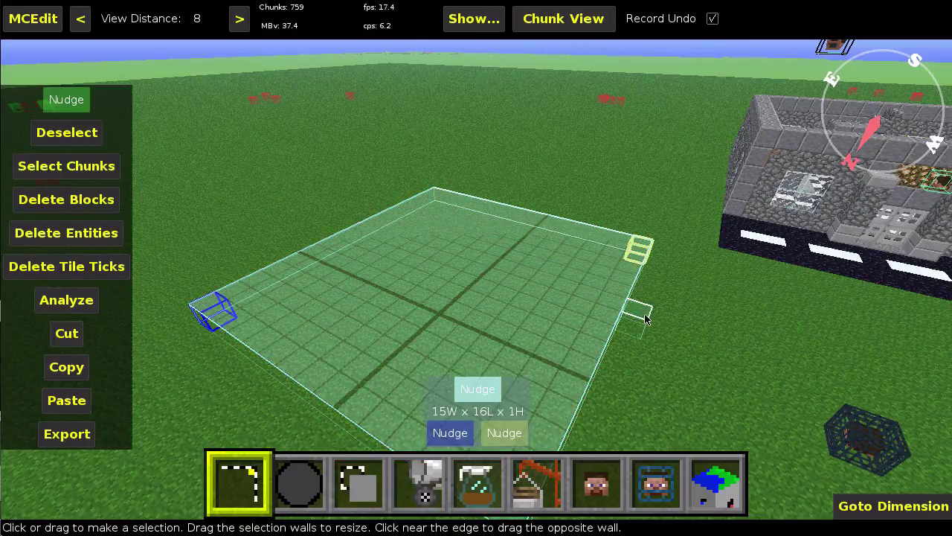
# Step: Inspect the flat selection on the grass and its two marked corners from several sides
pyautogui.moveTo(633, 251); pyautogui.dragTo(438, 269, button='right')
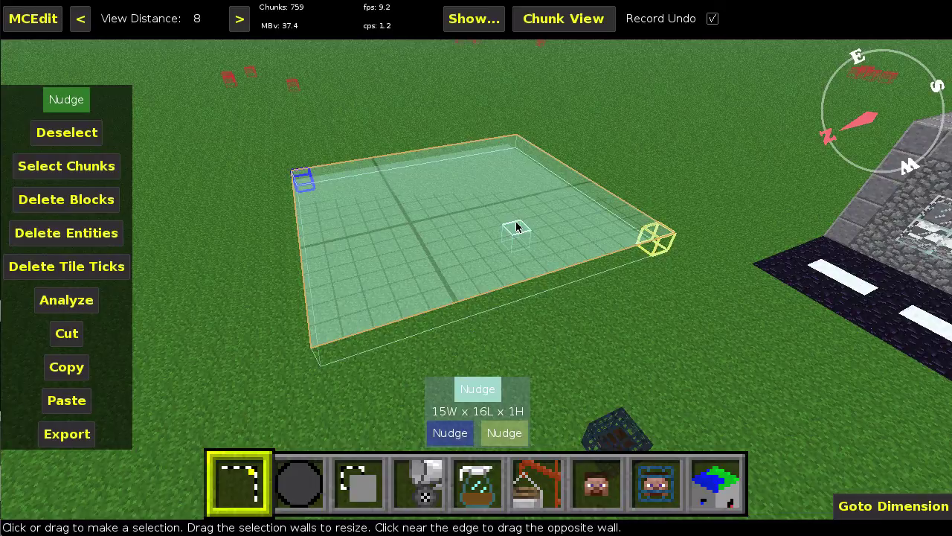
pyautogui.moveTo(488, 253); pyautogui.dragTo(417, 327, button='right')
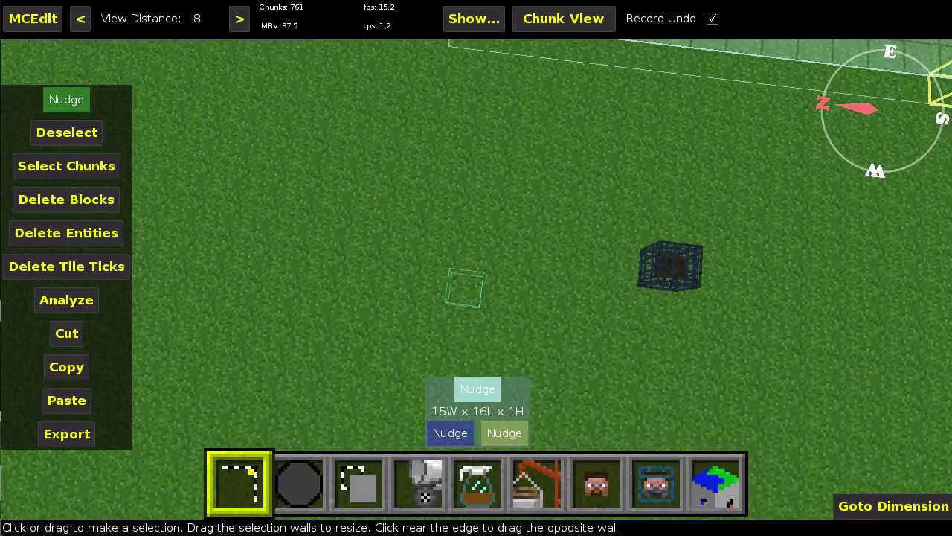
pyautogui.press('w')
pyautogui.moveTo(474, 223); pyautogui.dragTo(426, 231, button='right')
pyautogui.press('space')
pyautogui.moveTo(477, 283); pyautogui.dragTo(484, 249, button='right')
pyautogui.press('a')
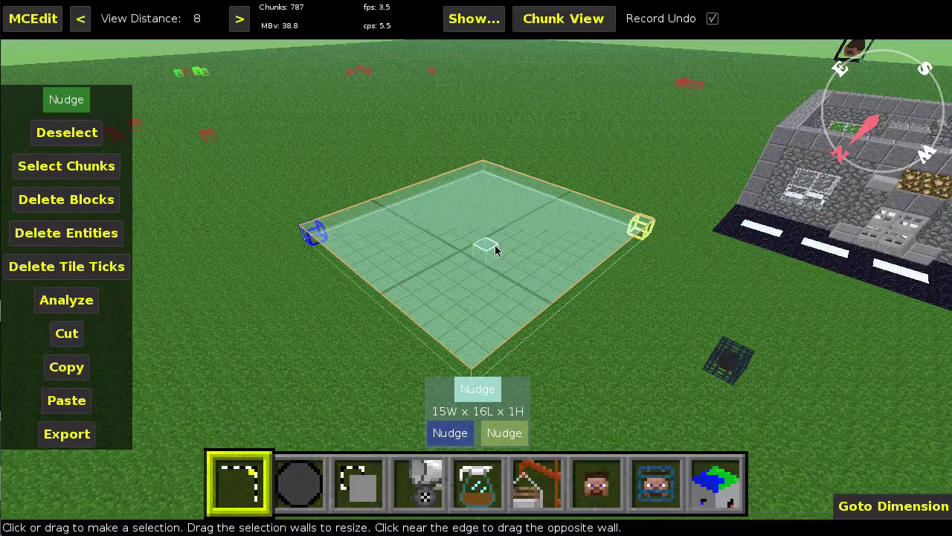
pyautogui.moveTo(496, 251)
pyautogui.mouseDown(button='right')
pyautogui.moveTo(467, 308)
pyautogui.moveTo(487, 266)
pyautogui.moveTo(454, 261)
pyautogui.moveTo(484, 261)
pyautogui.moveTo(402, 246)
pyautogui.moveTo(421, 237)
pyautogui.moveTo(496, 251)
pyautogui.mouseUp(button='right')
pyautogui.press('w')
pyautogui.press('d')
pyautogui.press('s')
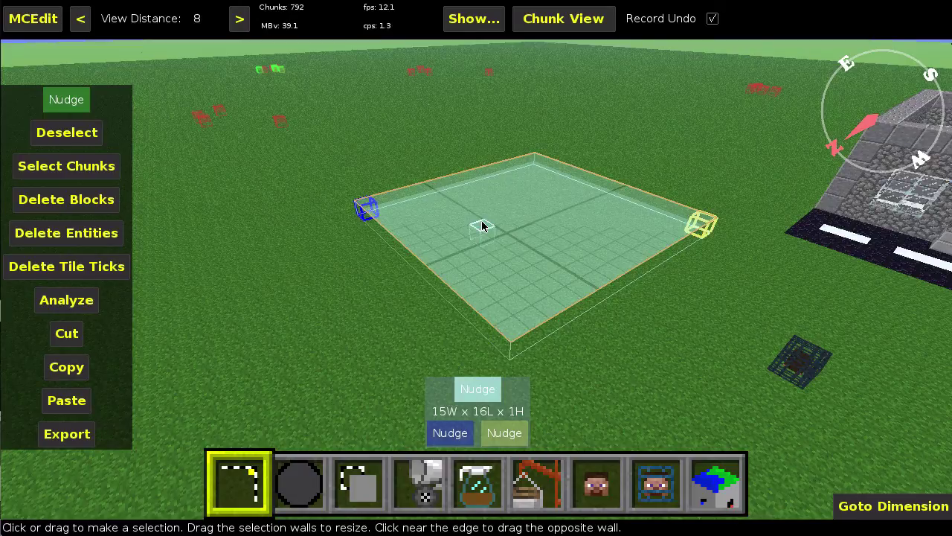
# Step: Resize the selection box by its walls to 8 blocks high and an 8 by 9 footprint, and move one side wall towards the building
pyautogui.moveTo(487, 226); pyautogui.dragTo(472, 89)
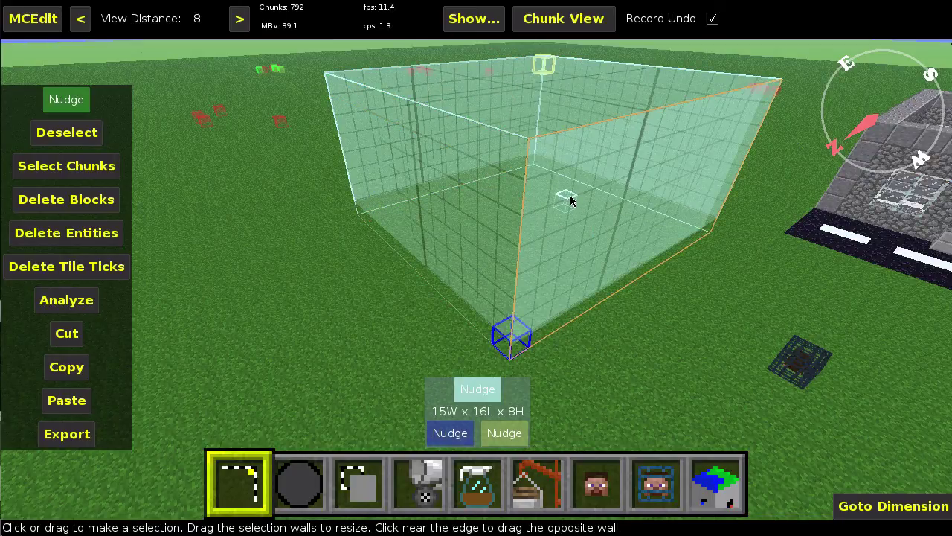
pyautogui.moveTo(600, 232); pyautogui.dragTo(439, 188)
pyautogui.moveTo(368, 192); pyautogui.dragTo(514, 136)
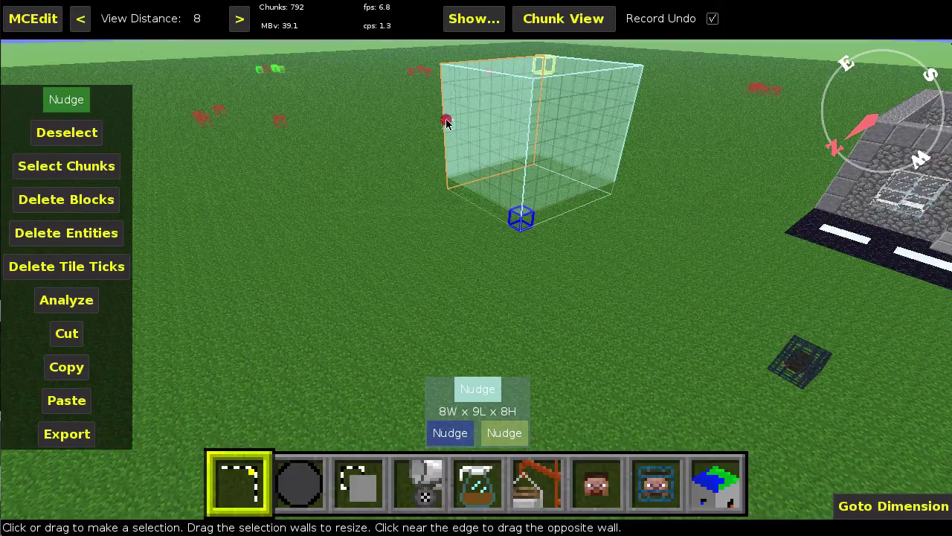
pyautogui.moveTo(446, 123); pyautogui.dragTo(601, 203)
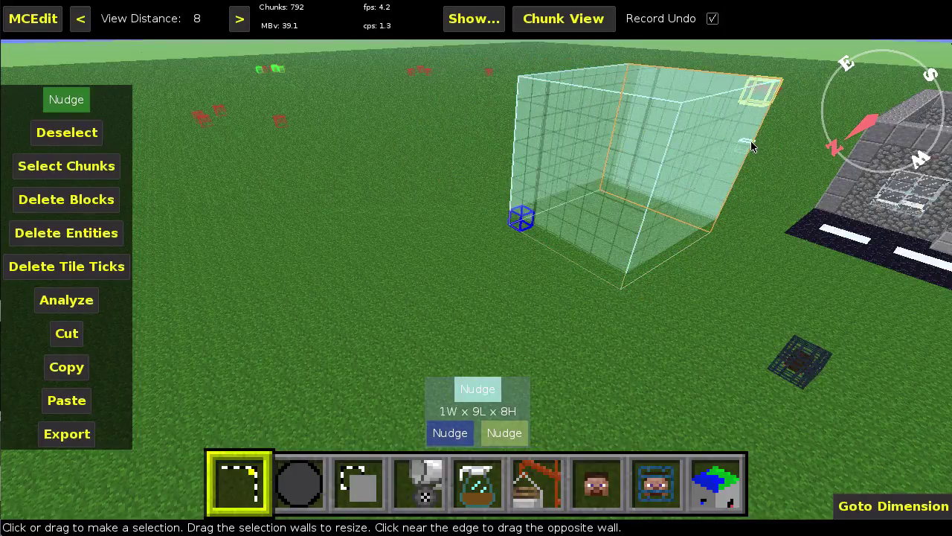
# Step: Resize the selection box on the grass by its walls to 8 by 8 blocks and 7 blocks high
pyautogui.moveTo(752, 146); pyautogui.dragTo(538, 208)
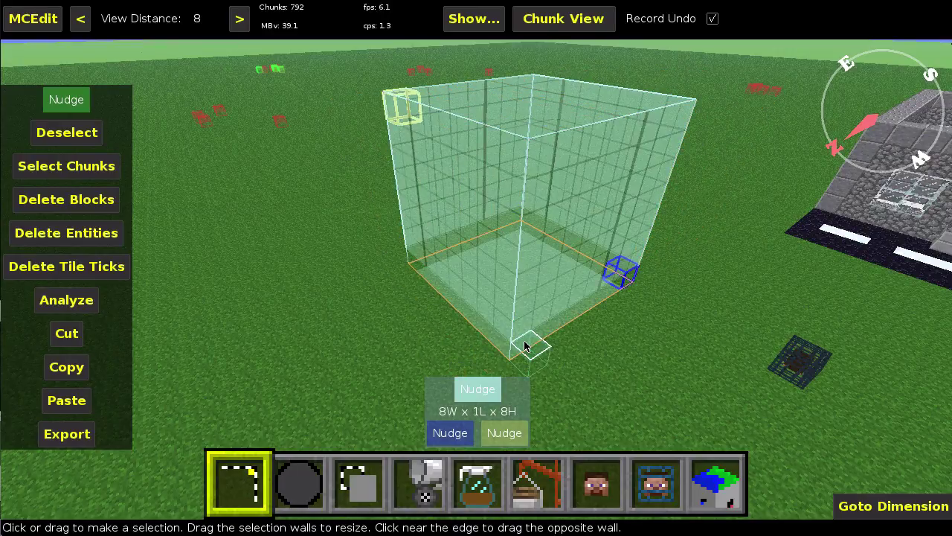
pyautogui.moveTo(524, 346); pyautogui.dragTo(517, 327)
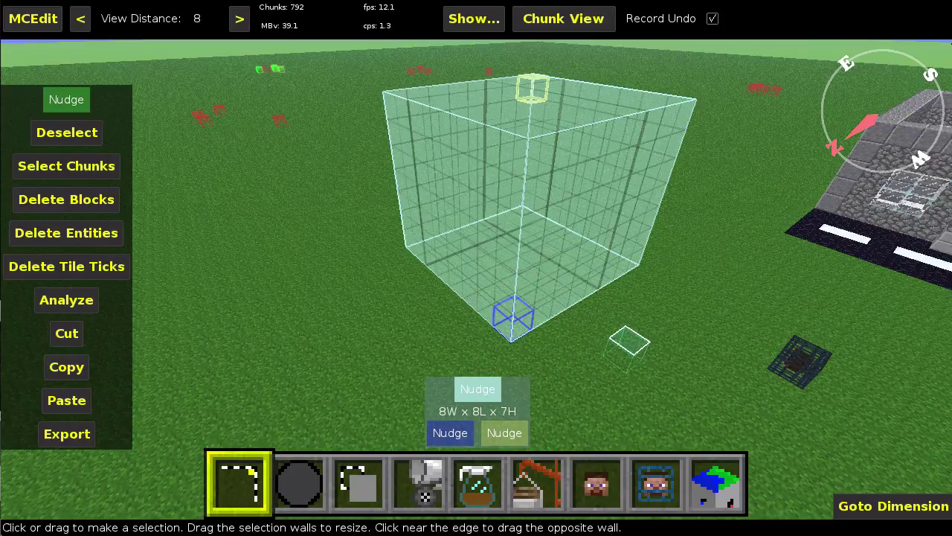
# Step: Expand the box selection on the grass to the full chunks it touches, 32 by 32 blocks and 256 high
pyautogui.rightClick(629, 340)
pyautogui.press('s')
pyautogui.press('d')
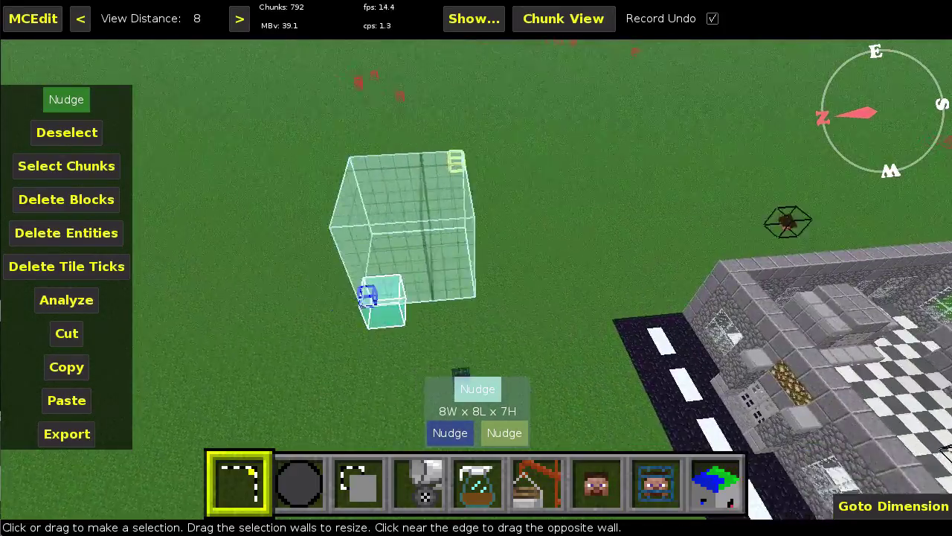
pyautogui.press('s')
pyautogui.press('a')
pyautogui.press('d')
pyautogui.rightClick(631, 336)
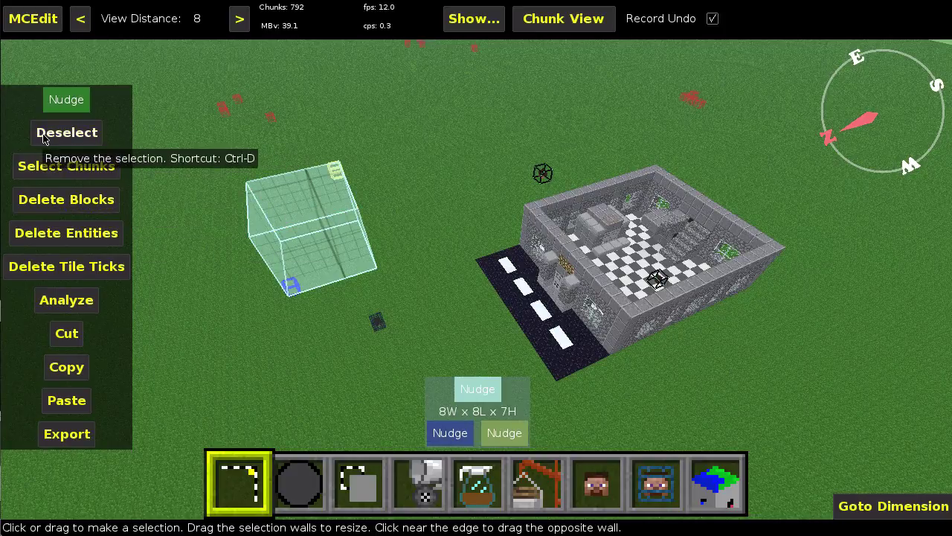
pyautogui.click(58, 169)
pyautogui.rightClick(461, 232)
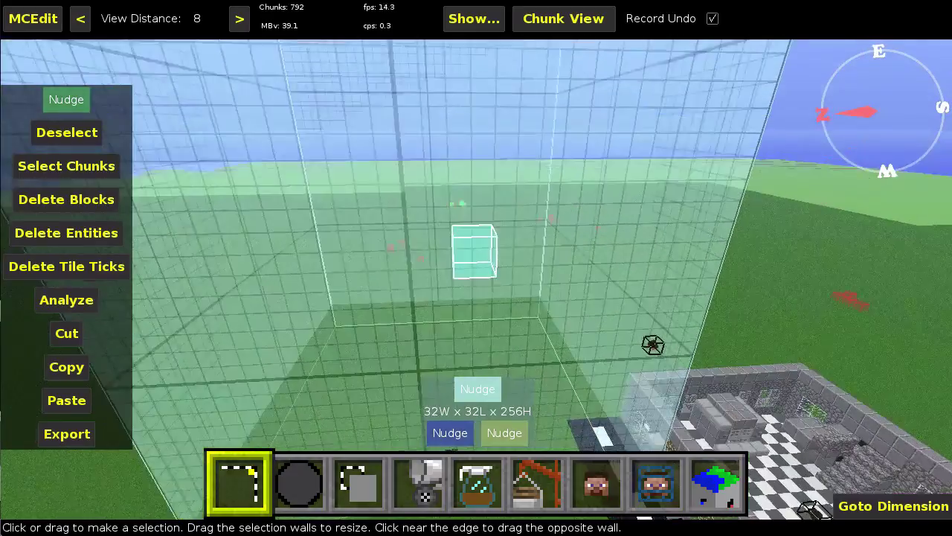
pyautogui.press('s')
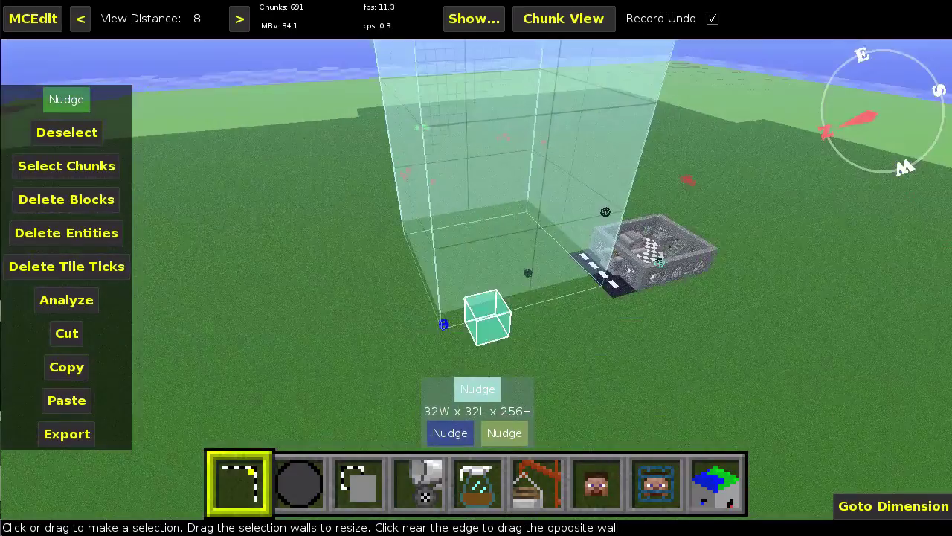
pyautogui.rightClick(134, 198)
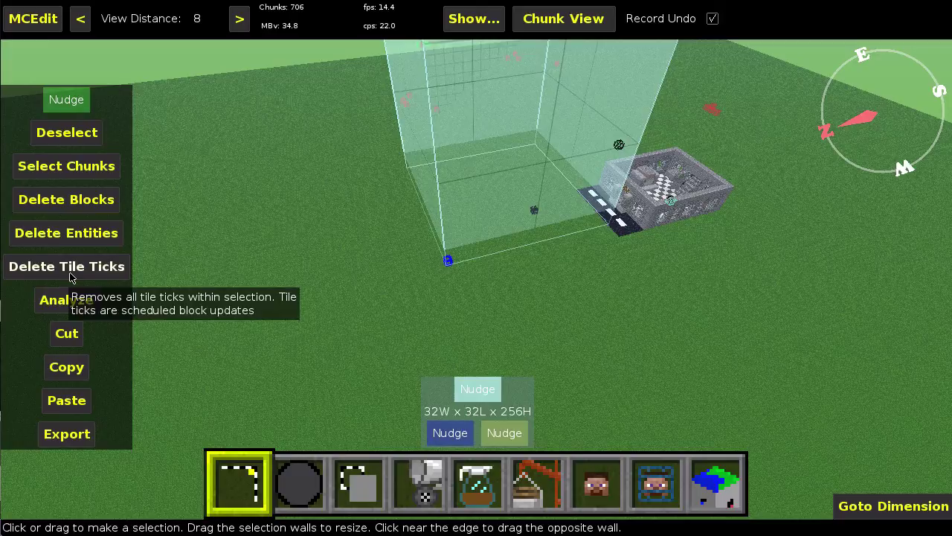
# Step: Analyze the block types inside the selected chunks and close the report
pyautogui.click(70, 300)
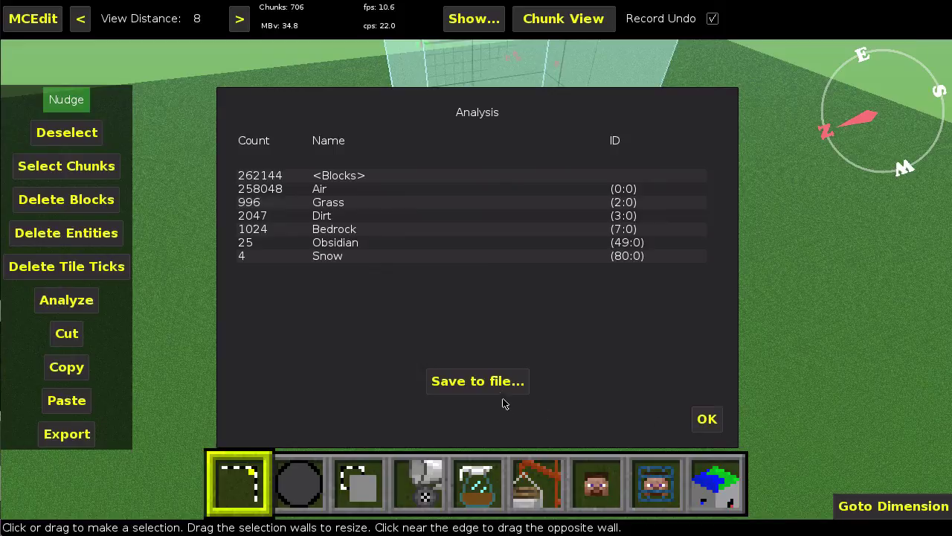
pyautogui.click(708, 421)
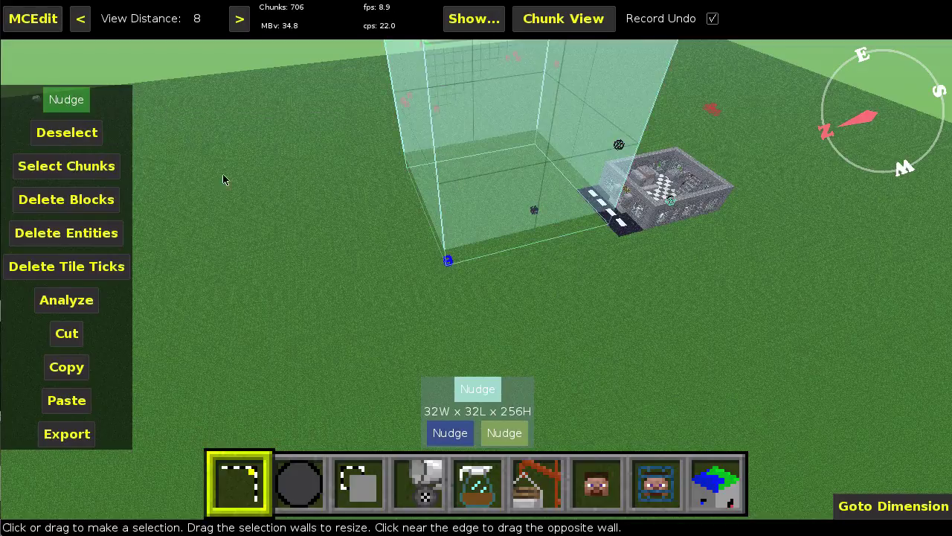
# Step: Clear the chunk selection beside the building
pyautogui.rightClick(479, 273)
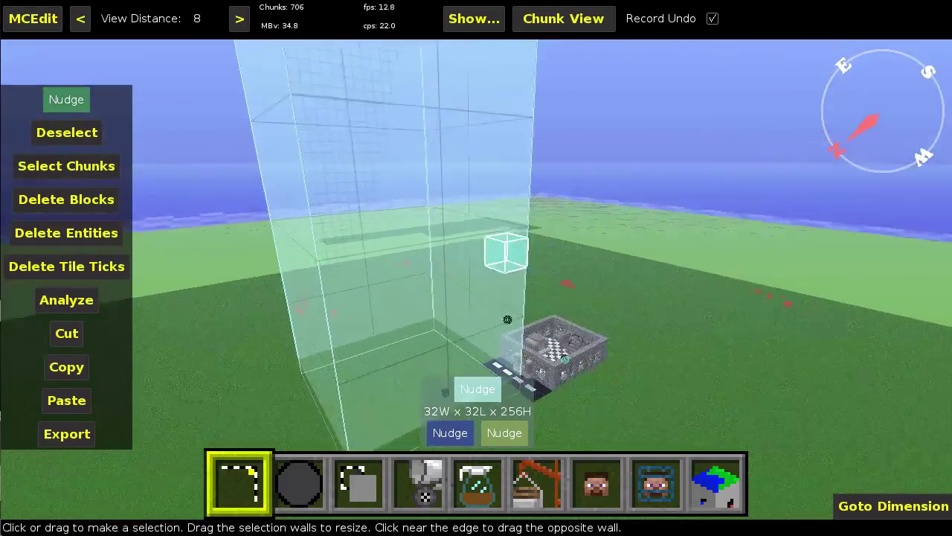
pyautogui.press('w')
pyautogui.moveTo(487, 283); pyautogui.dragTo(372, 241, button='right')
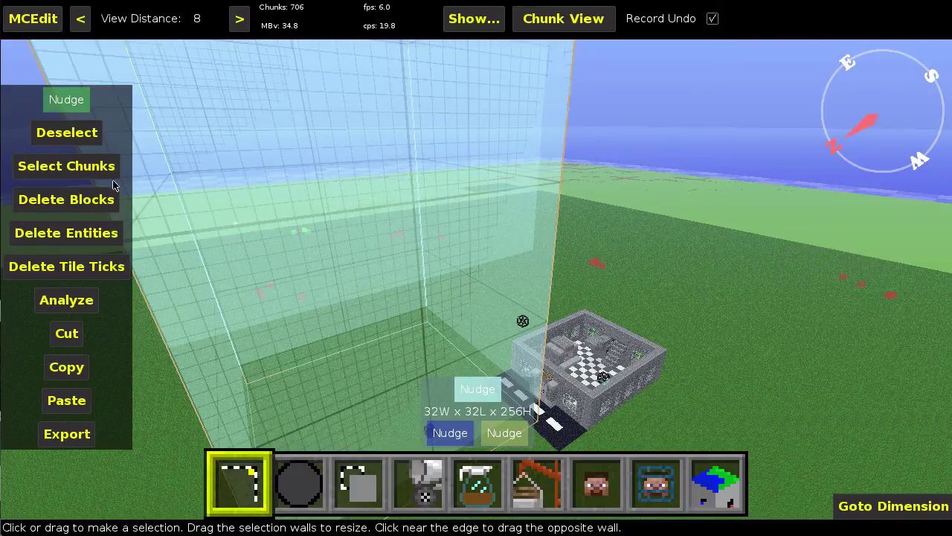
pyautogui.click(69, 131)
# Step: Select the whole lift inside the ground floor with a box of 4 by 4 blocks, 3 blocks high
pyautogui.rightClick(503, 303)
pyautogui.press('w')
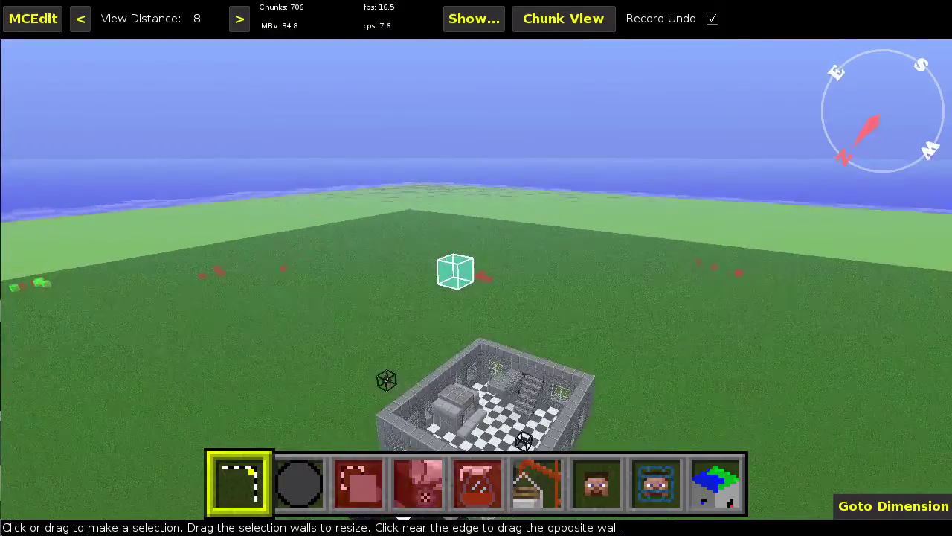
pyautogui.press('w')
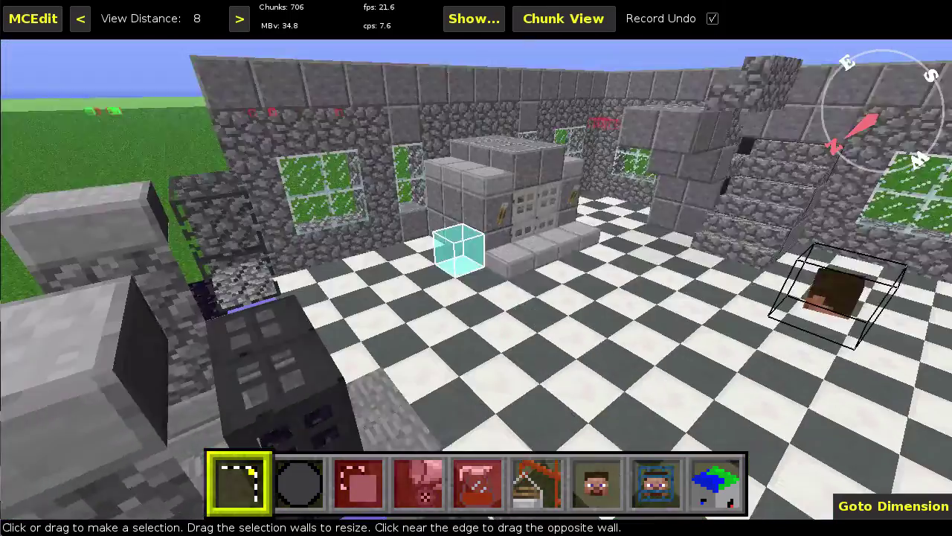
pyautogui.press('s')
pyautogui.press('w')
pyautogui.press('space')
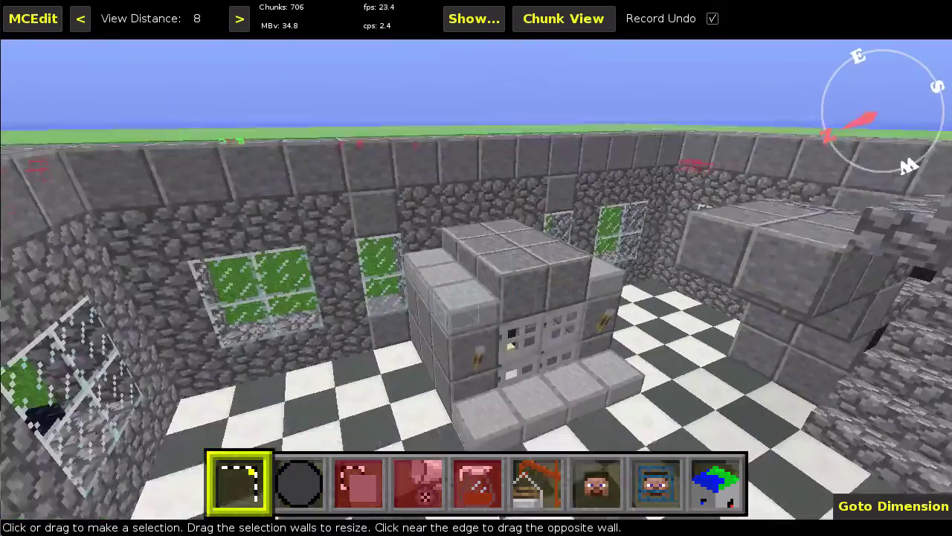
pyautogui.rightClick(472, 320)
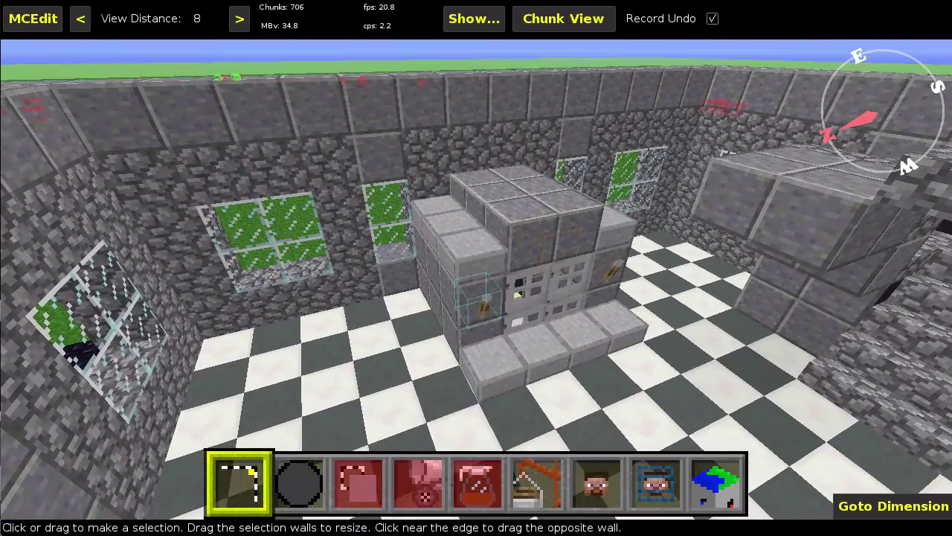
pyautogui.click(427, 290)
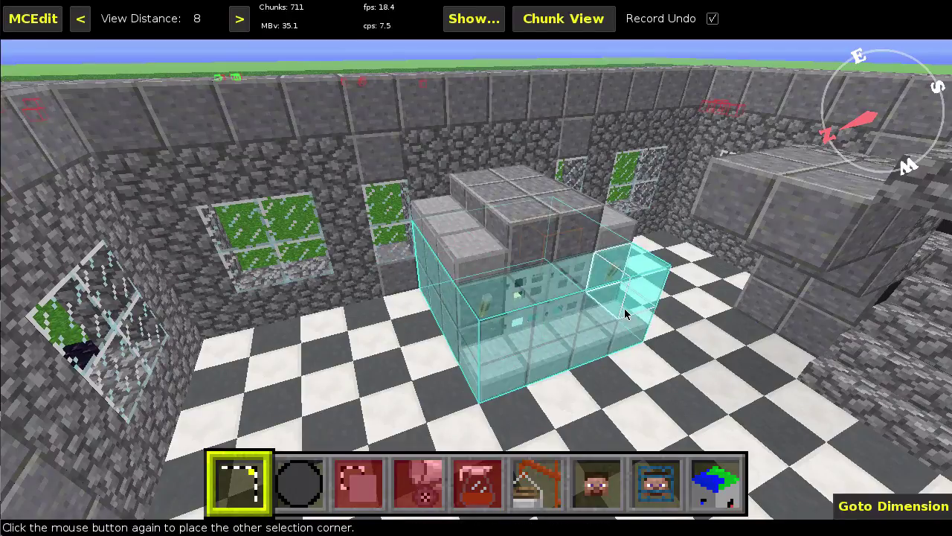
pyautogui.click(625, 315)
pyautogui.moveTo(628, 309); pyautogui.dragTo(642, 318, button='right')
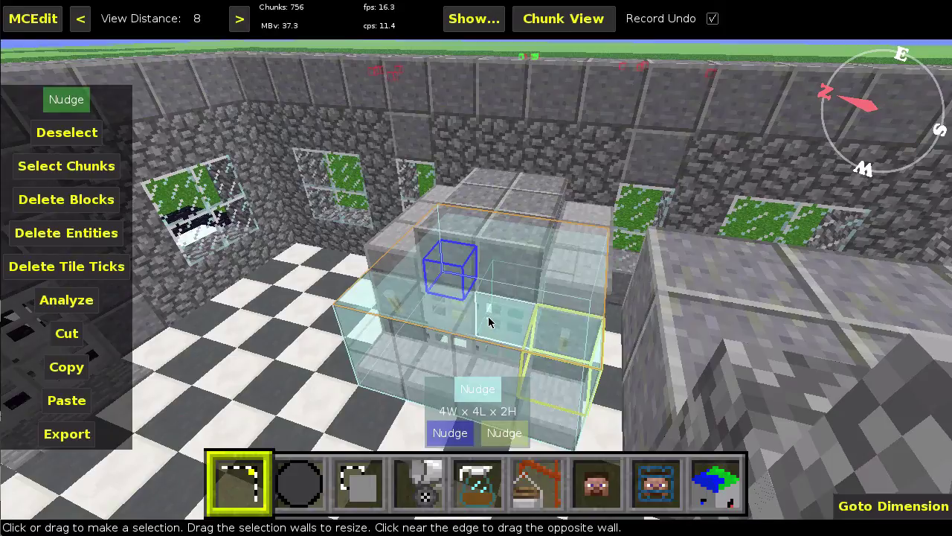
pyautogui.moveTo(489, 322); pyautogui.dragTo(481, 265)
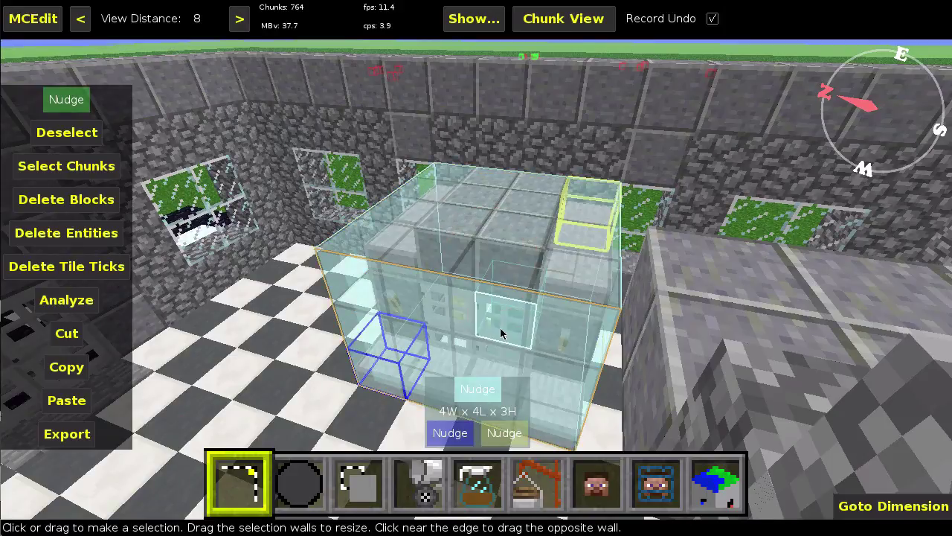
# Step: Cut the selected lift out of the building and set it down from the clipboard on the open grass near the road
pyautogui.press('a')
pyautogui.moveTo(501, 333); pyautogui.dragTo(500, 357, button='right')
pyautogui.press('s')
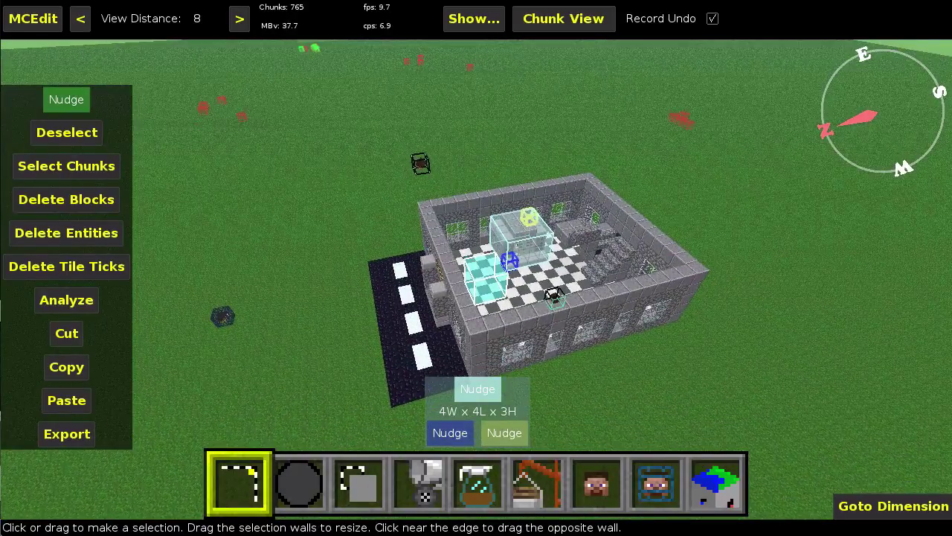
pyautogui.click(67, 334)
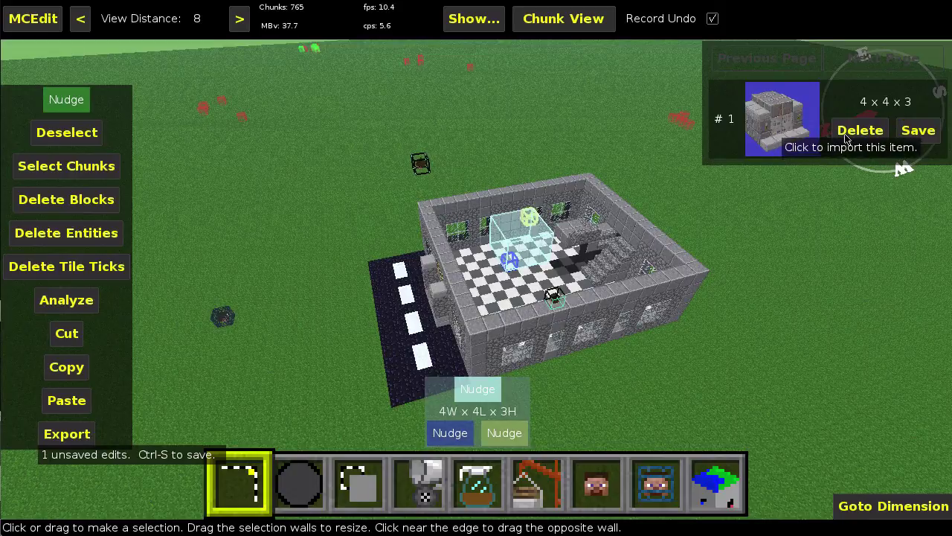
pyautogui.click(783, 123)
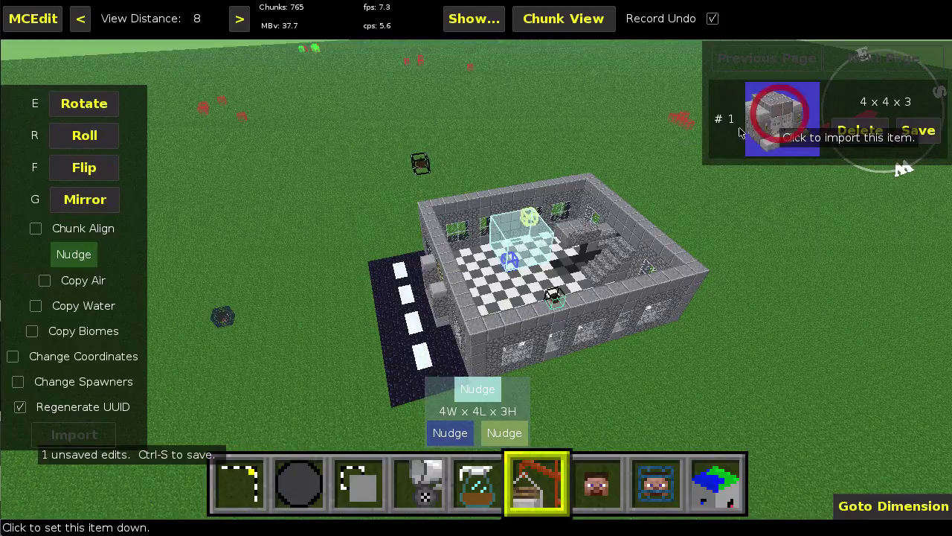
pyautogui.click(296, 230)
pyautogui.press('w')
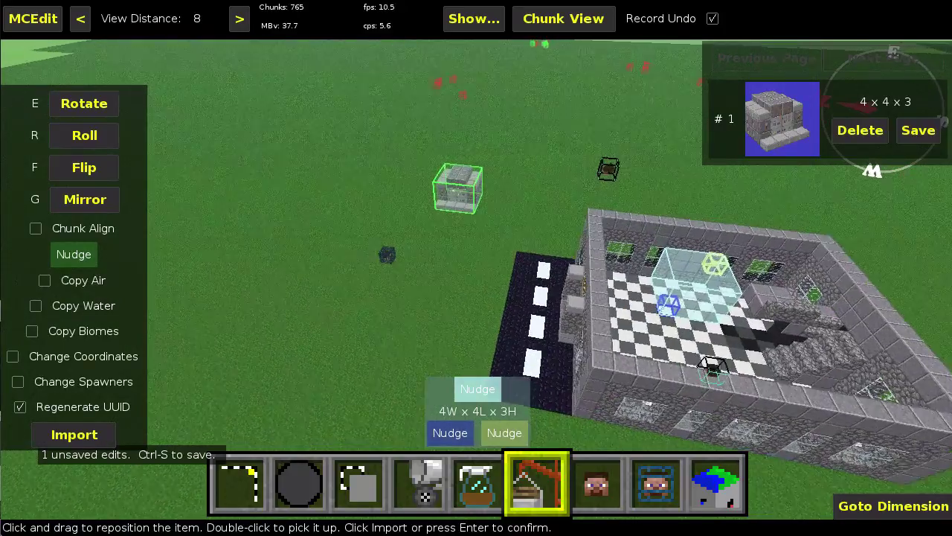
pyautogui.press('w')
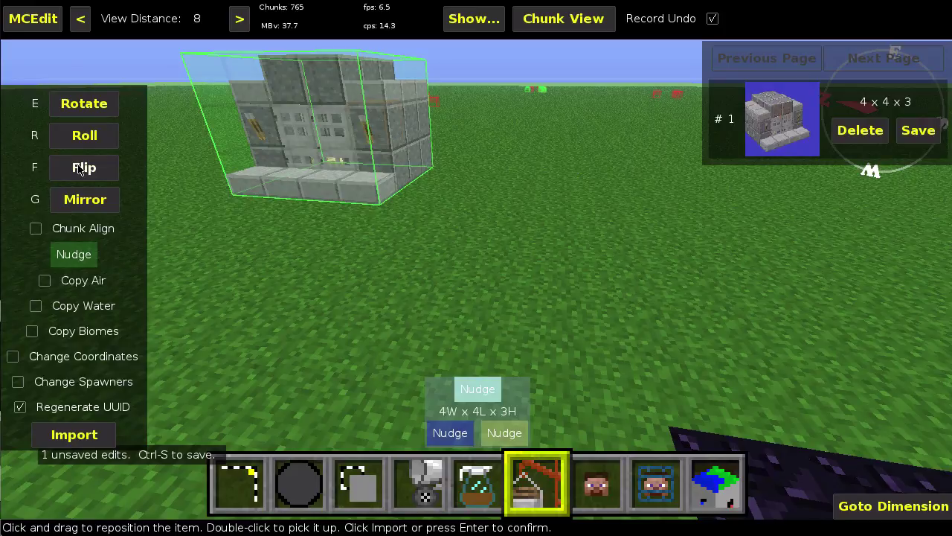
# Step: Rotate the placed lift once, then flip it upside down and back upright
pyautogui.click(72, 107)
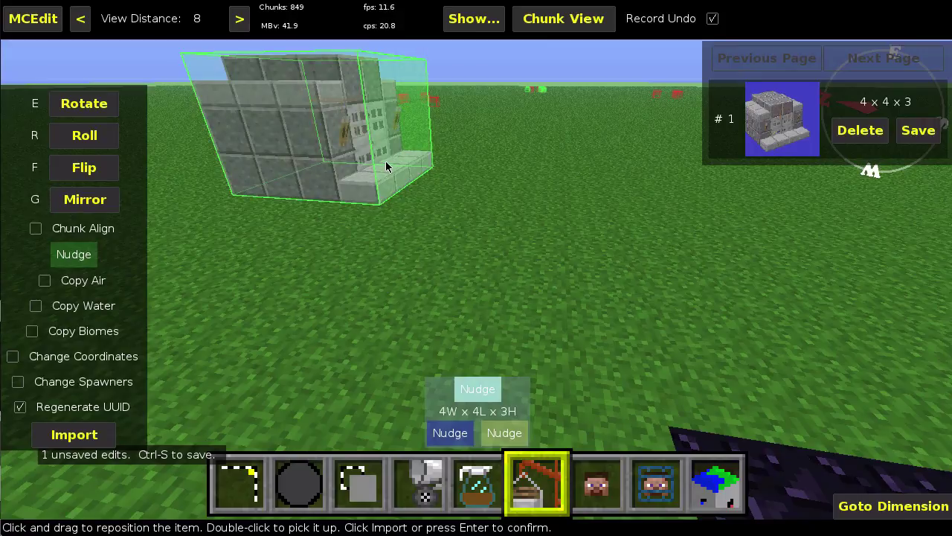
pyautogui.click(83, 168)
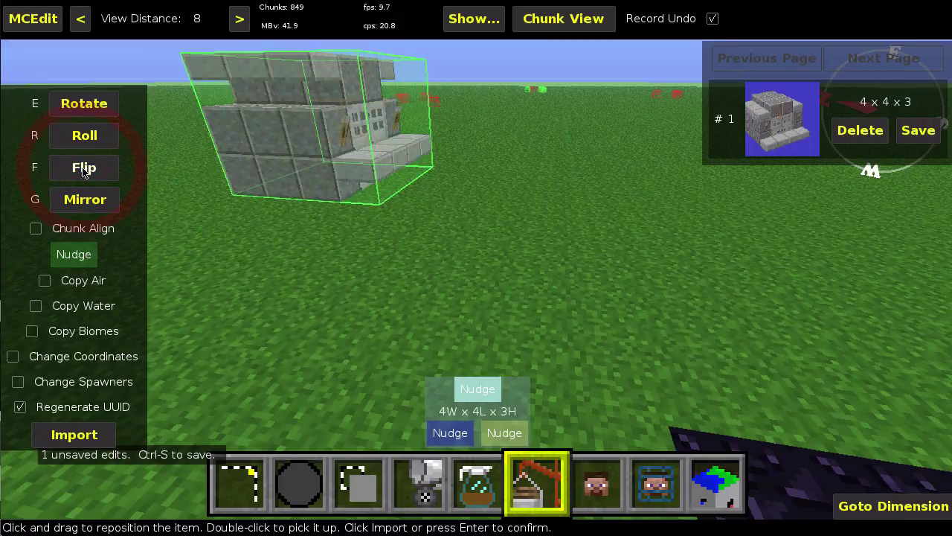
pyautogui.click(83, 168)
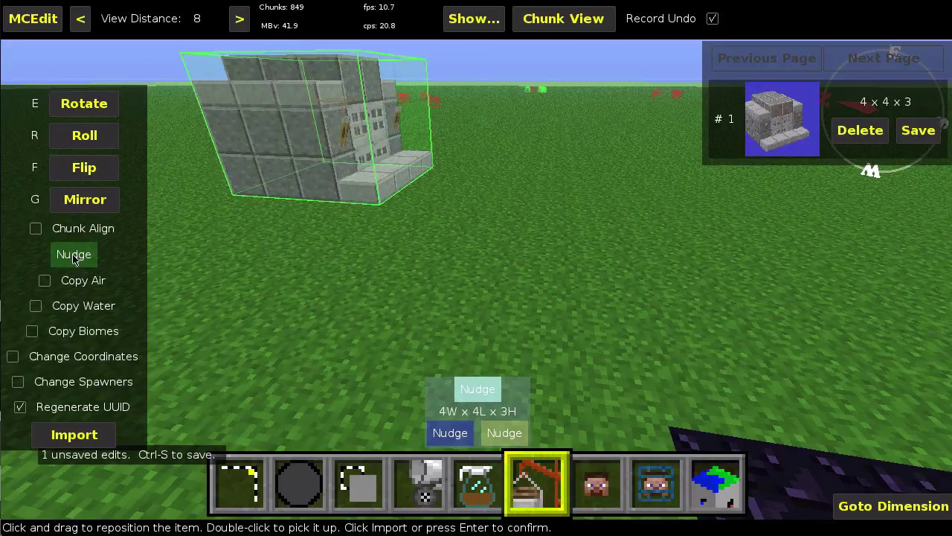
# Step: Import the rotated lift onto the grass and clear the selection around it
pyautogui.click(74, 435)
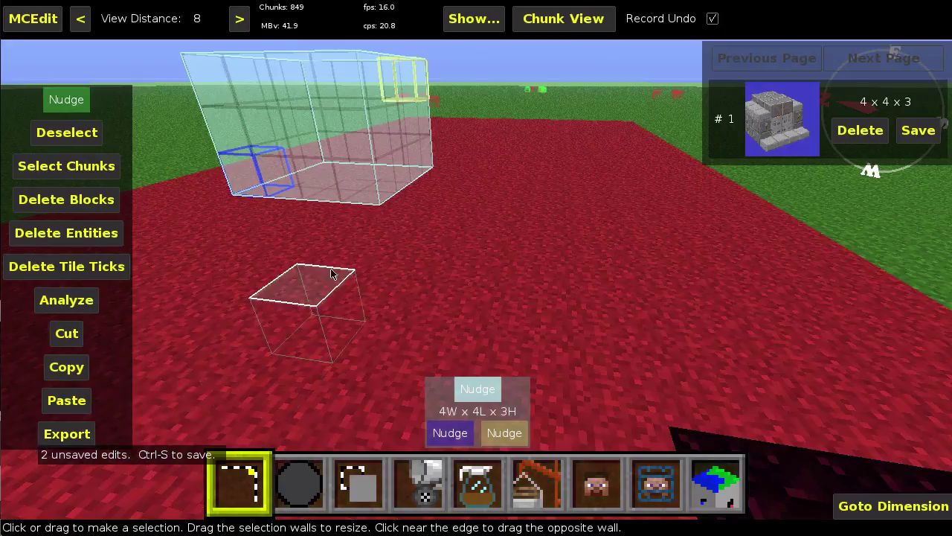
pyautogui.press('s')
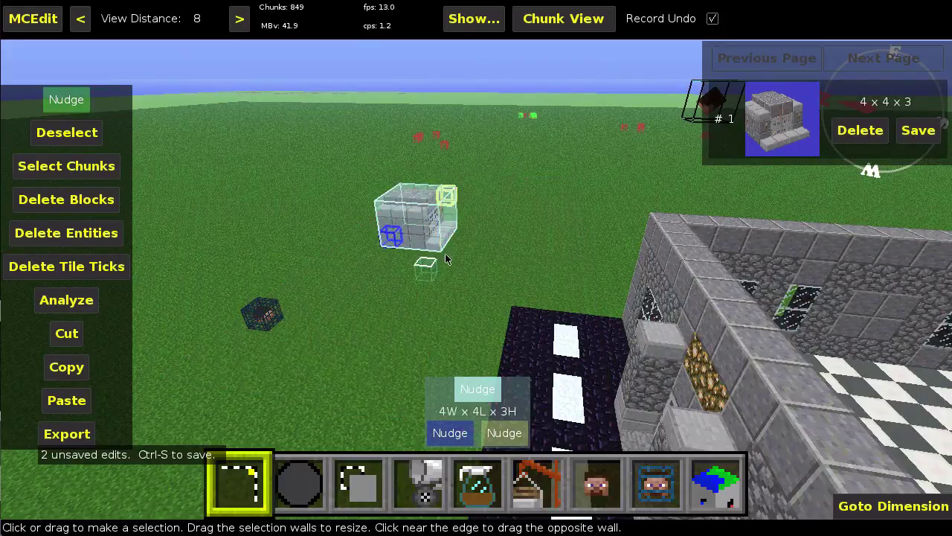
pyautogui.click(66, 132)
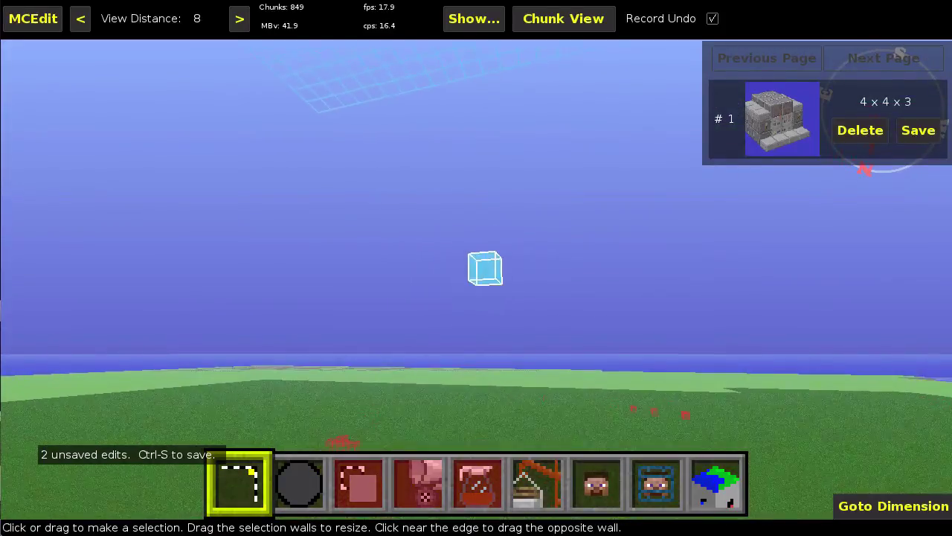
# Step: Examine the ground-floor interior and the imported lift on the grass from above and from several sides
pyautogui.press('s')
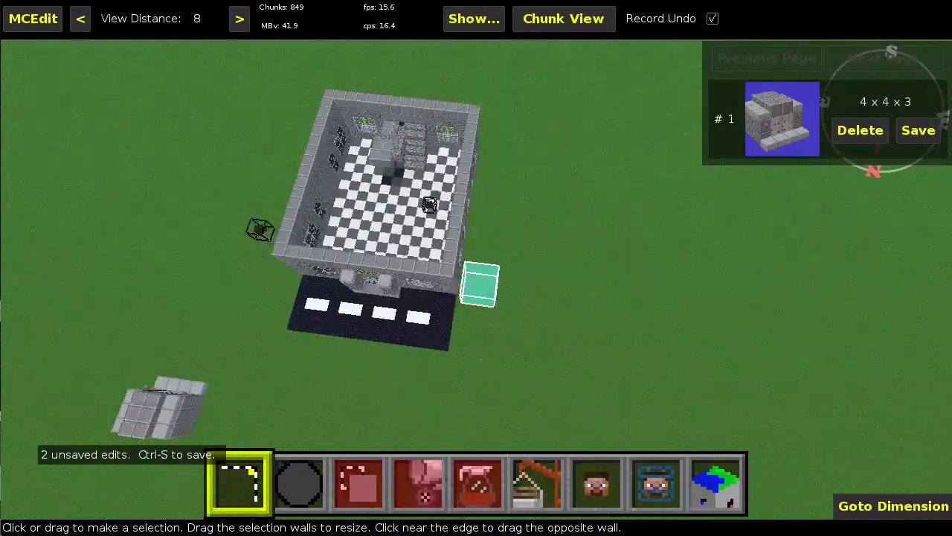
pyautogui.press('w')
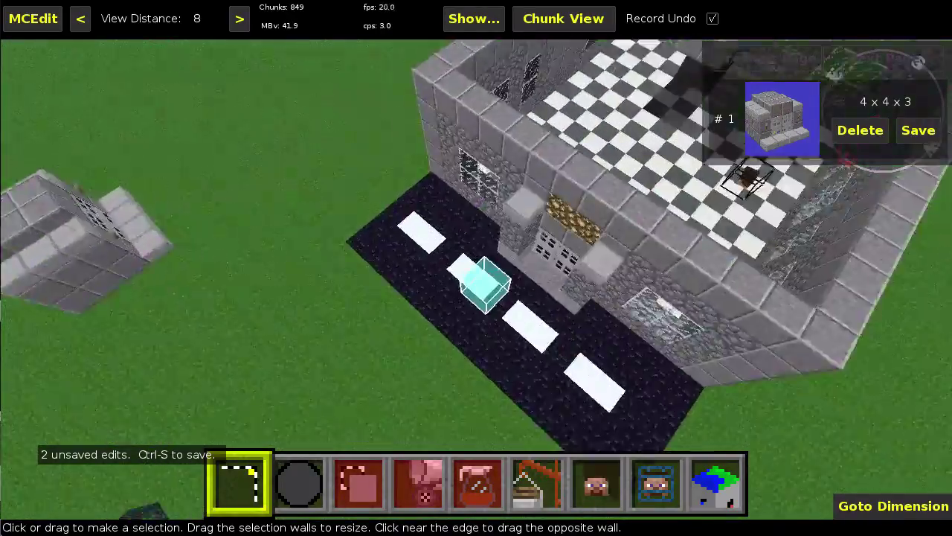
pyautogui.press('l')
pyautogui.press('d')
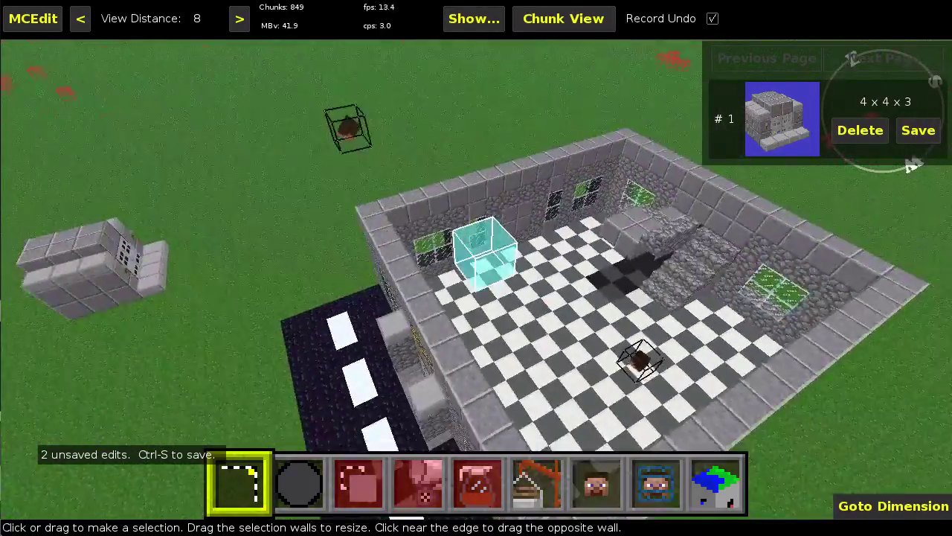
pyautogui.press('s')
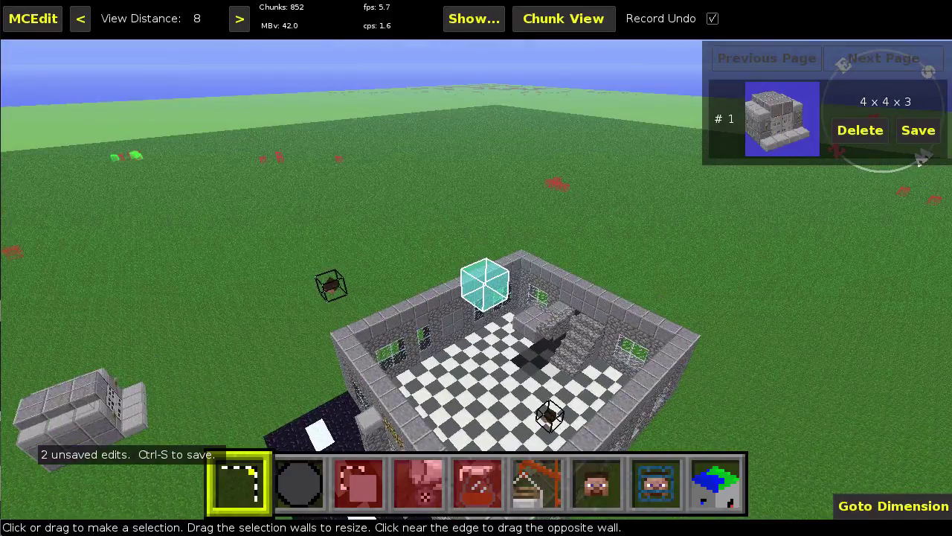
pyautogui.press('k')
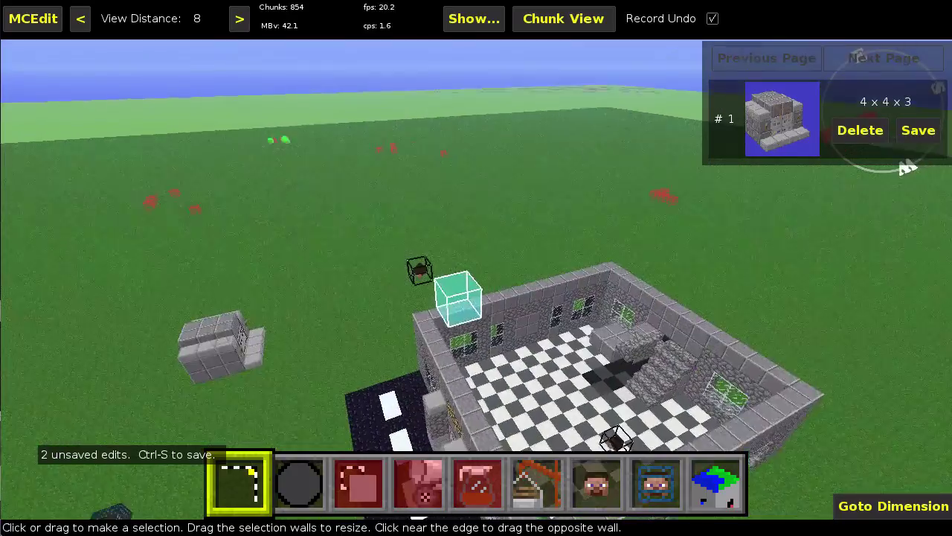
pyautogui.press('w')
pyautogui.rightClick(337, 211)
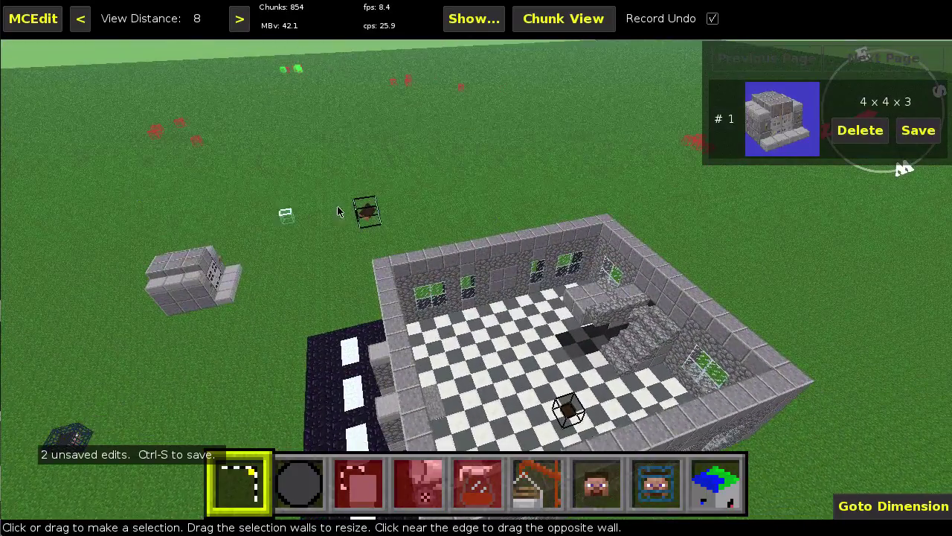
# Step: Select the top layer of the building from corner to opposite corner, 14W x 16L x 1H
pyautogui.click(604, 223)
pyautogui.press('s')
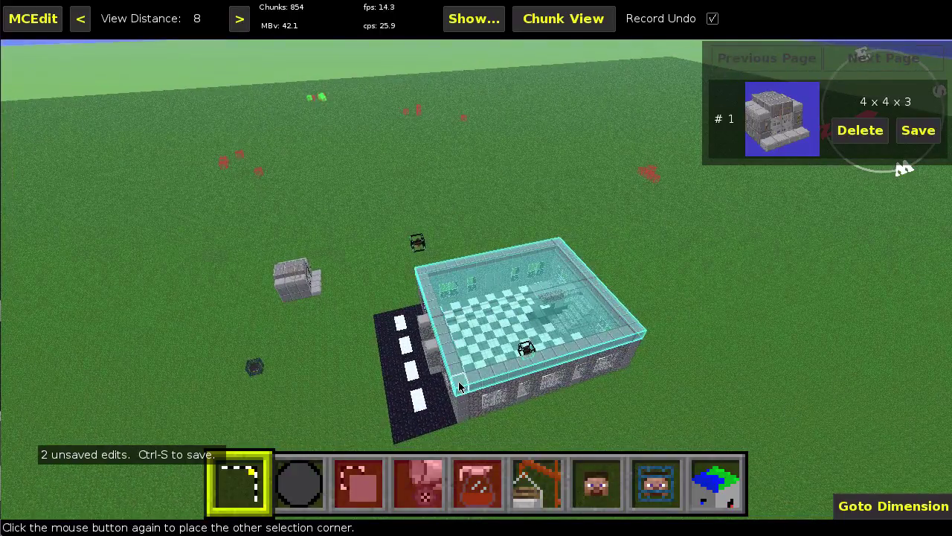
pyautogui.click(459, 386)
pyautogui.press('w')
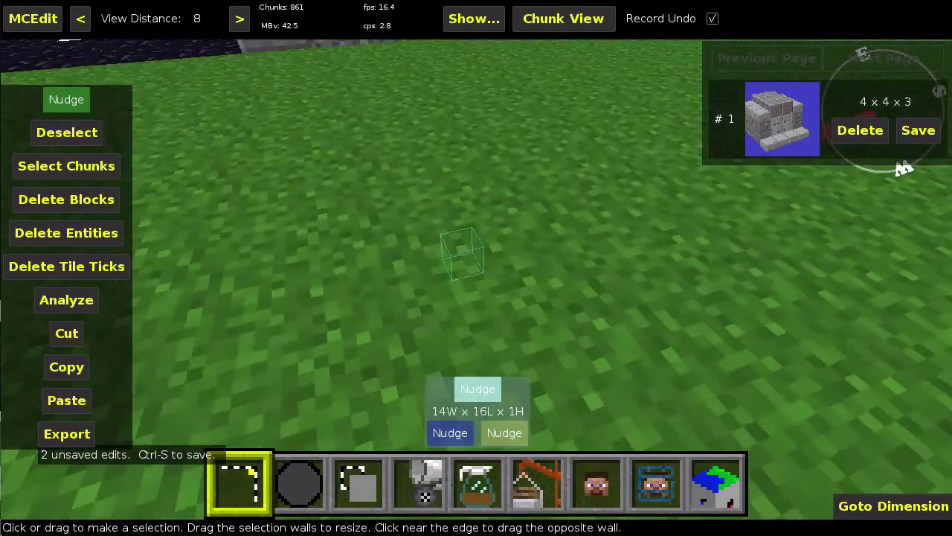
pyautogui.press('space')
pyautogui.press('s')
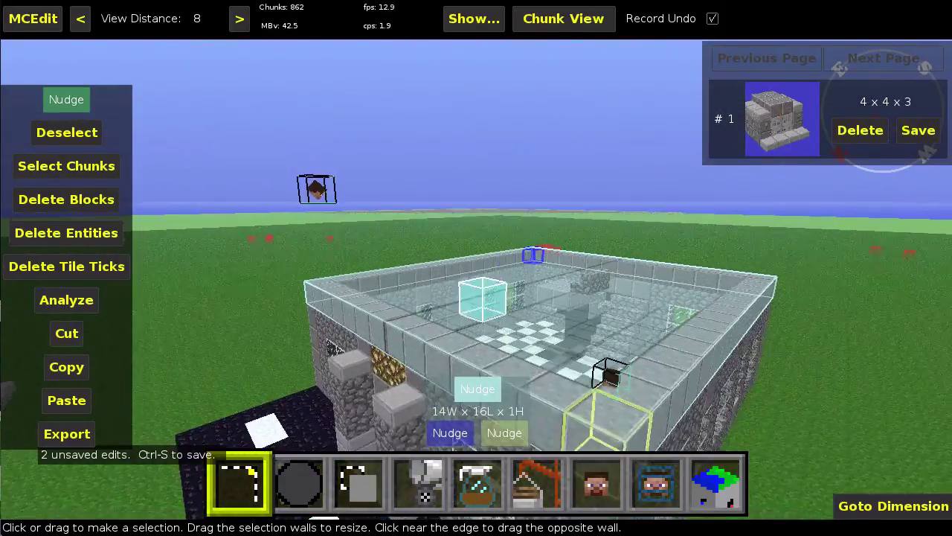
# Step: Examine the selected top layer from several sides and try to shift its edge at the front corner near the road
pyautogui.press('k')
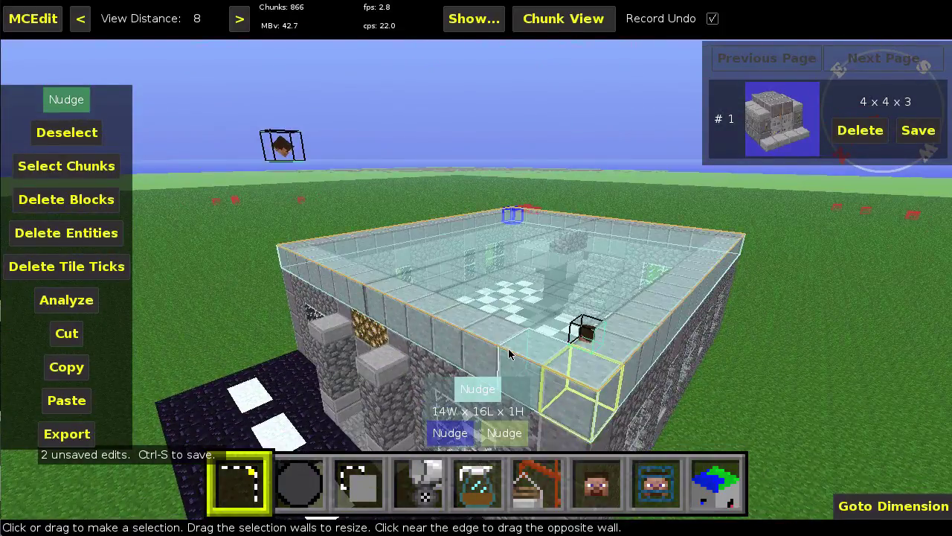
pyautogui.rightClick(569, 321)
pyautogui.press('d')
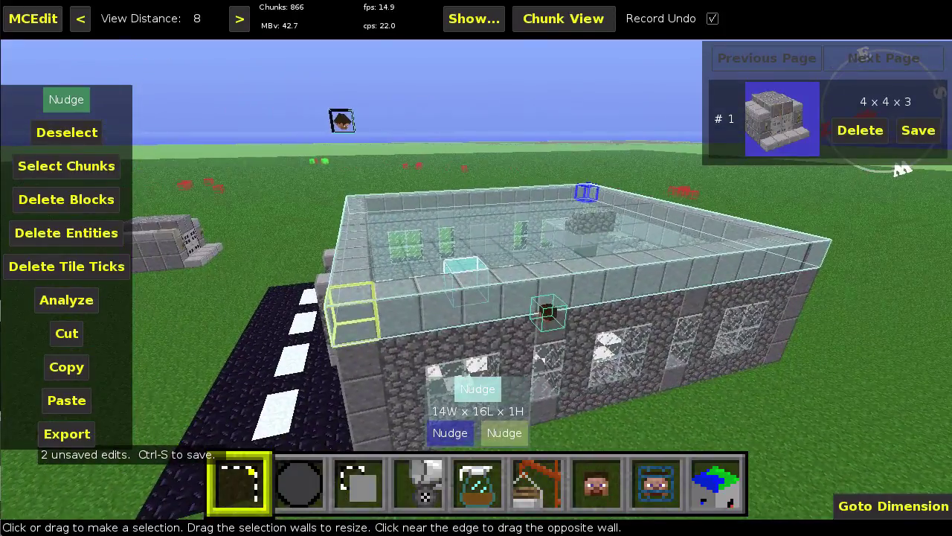
pyautogui.rightClick(569, 321)
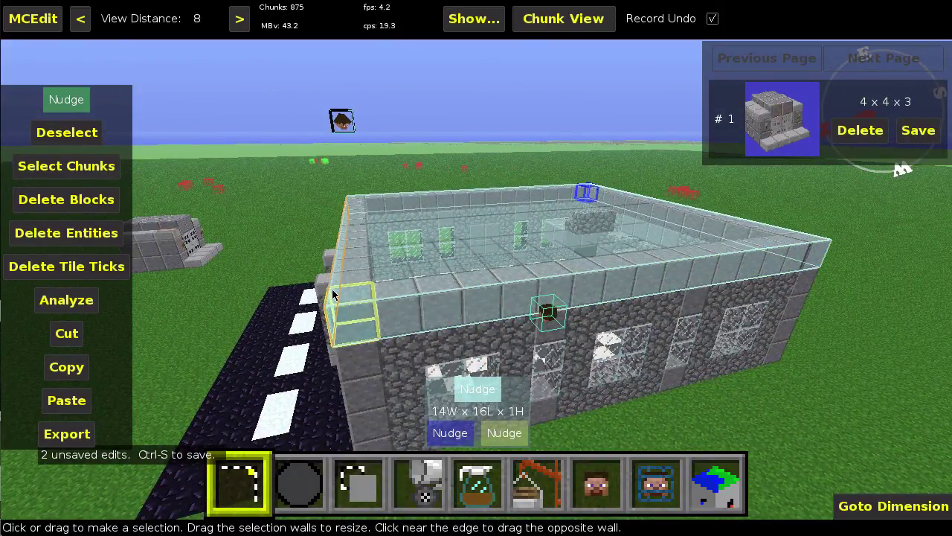
pyautogui.moveTo(332, 289); pyautogui.dragTo(298, 216)
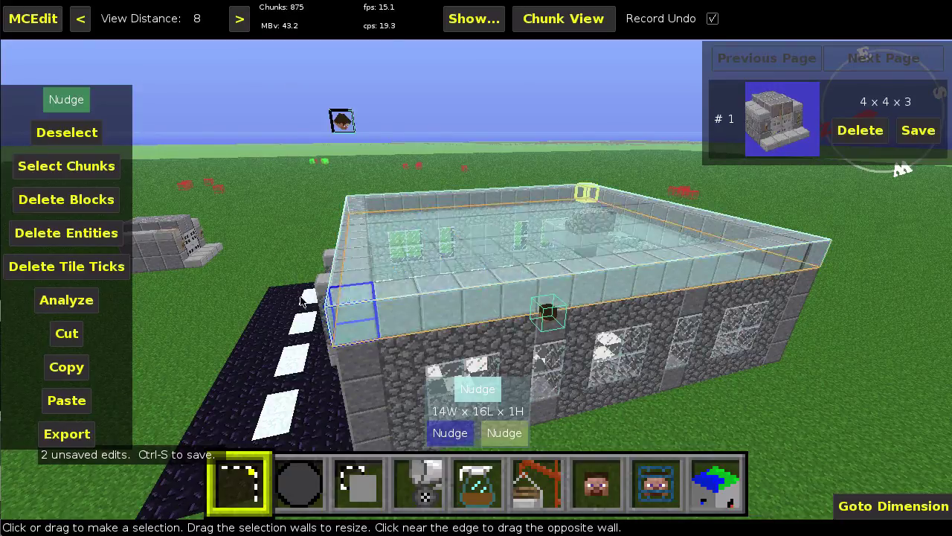
pyautogui.rightClick(547, 321)
pyautogui.press('a')
pyautogui.press('w')
pyautogui.press('s')
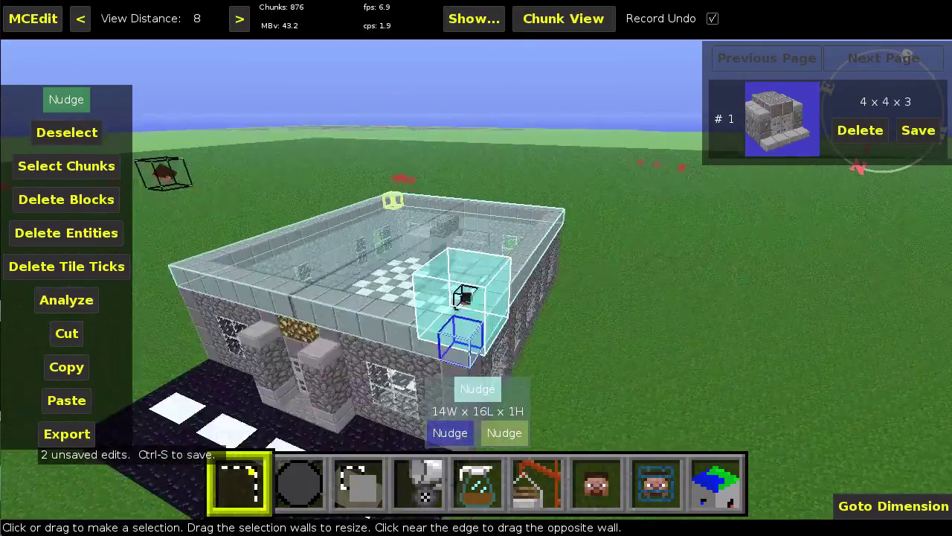
pyautogui.rightClick(476, 268)
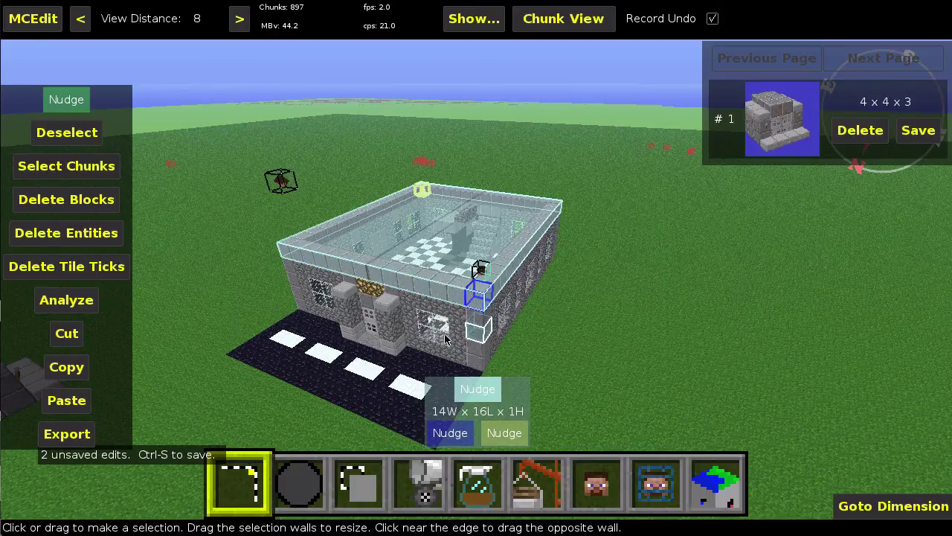
pyautogui.moveTo(430, 413)
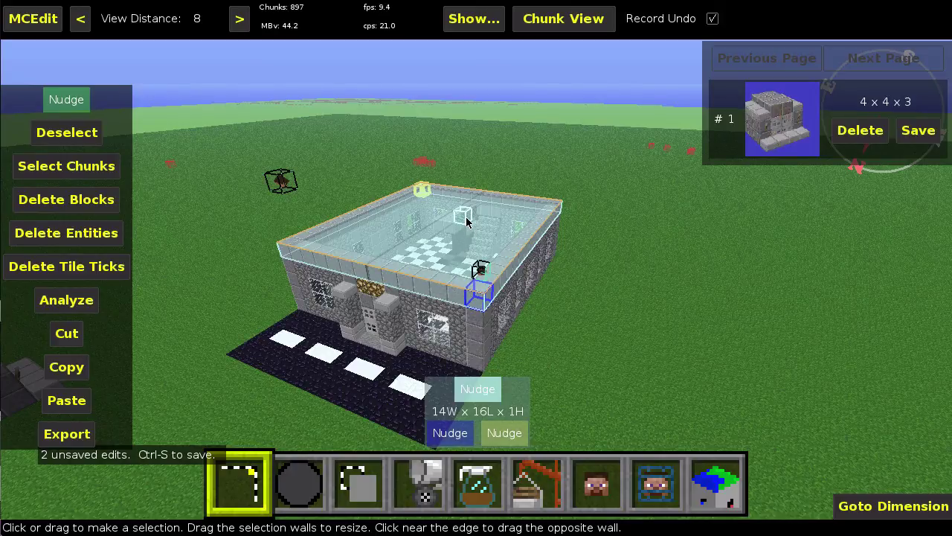
# Step: Fill the selected top layer with Andesite (Polished) to close the building with a roof
pyautogui.click(421, 487)
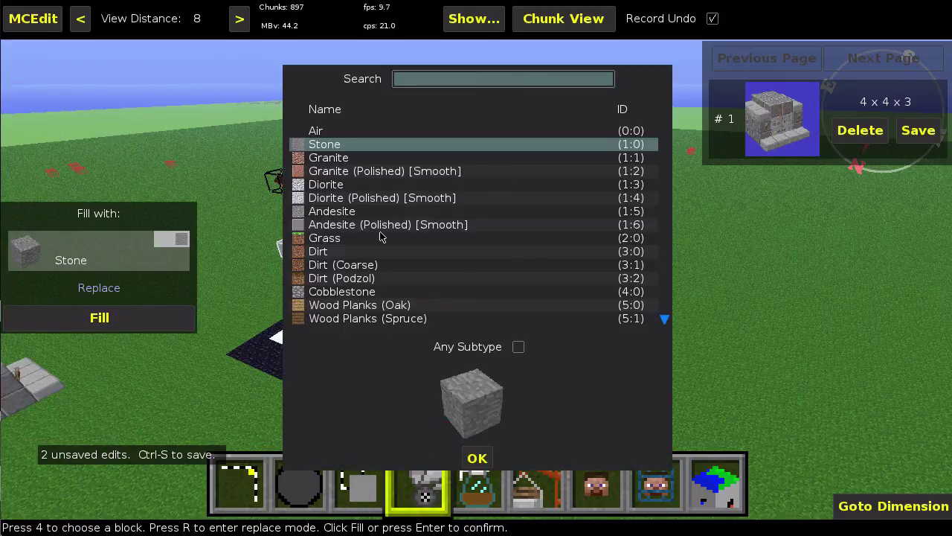
pyautogui.click(339, 226)
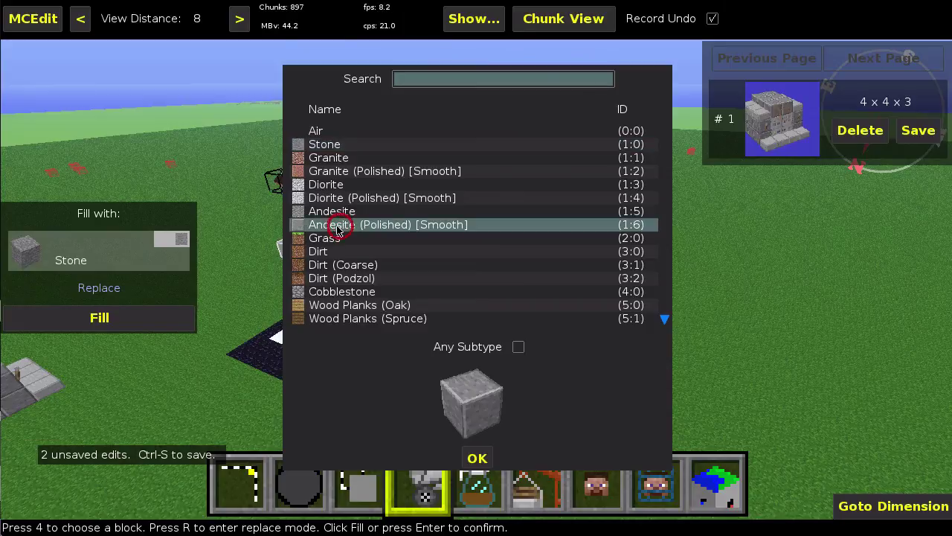
pyautogui.click(474, 459)
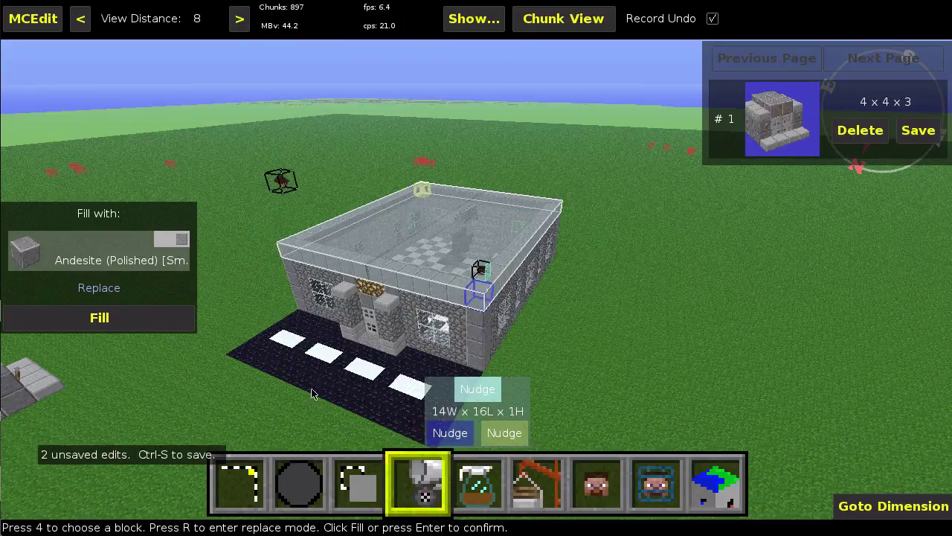
pyautogui.click(97, 317)
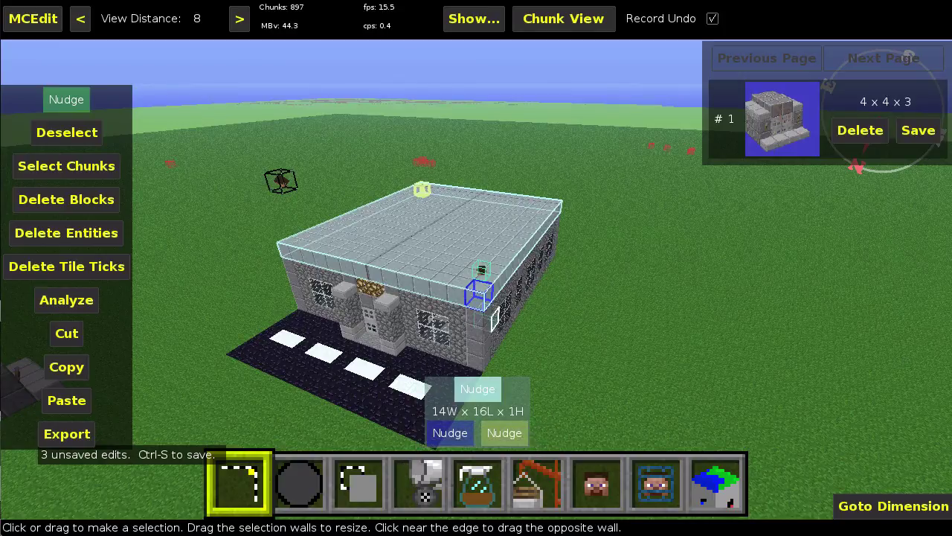
# Step: Check the filled roof from above and clear the selection around it
pyautogui.rightClick(495, 319)
pyautogui.press('w')
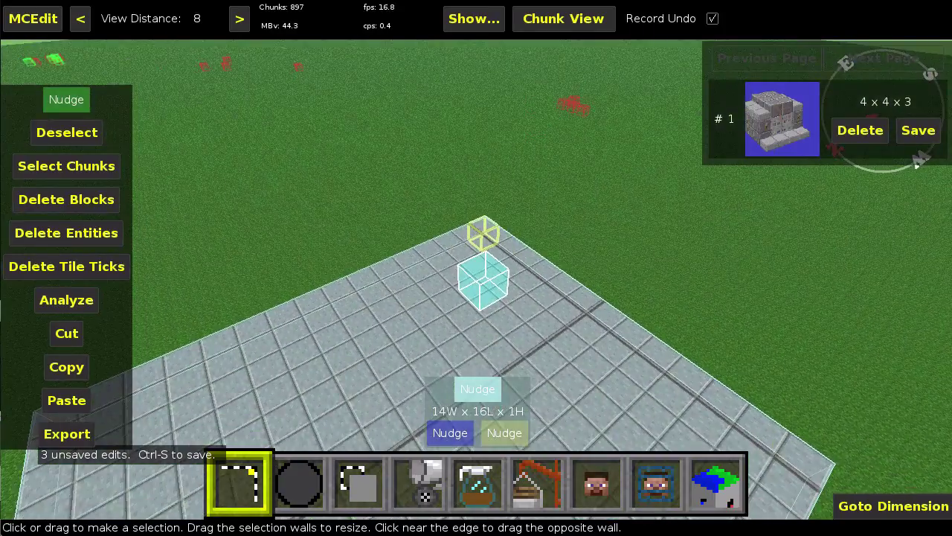
pyautogui.press('s')
pyautogui.rightClick(495, 318)
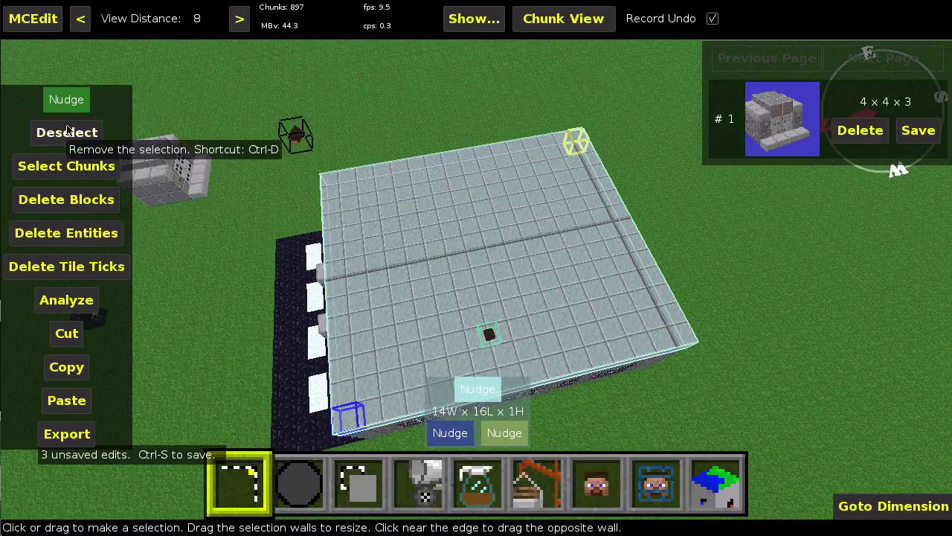
pyautogui.click(67, 132)
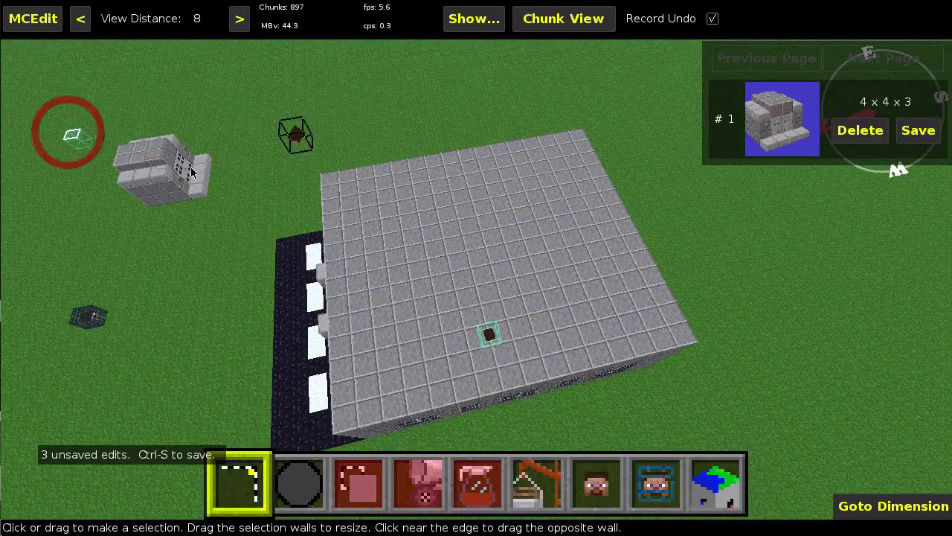
# Step: Select a 5W x 5L x 1H area of the ceiling above the stairs from inside the building
pyautogui.press('w')
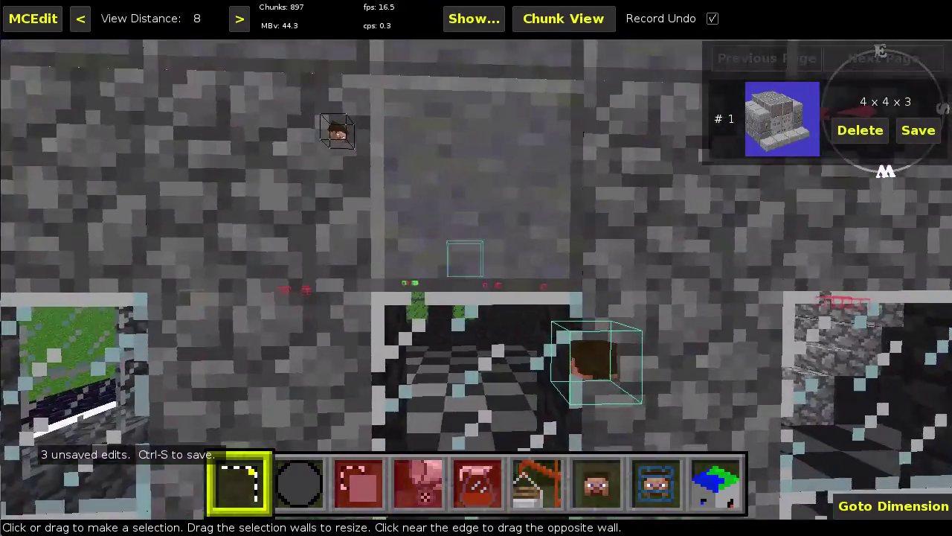
pyautogui.press('w')
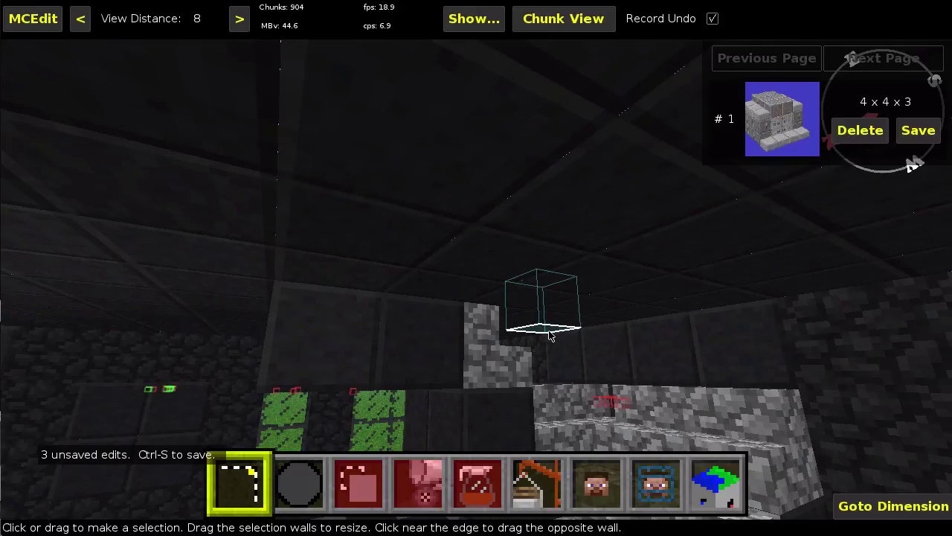
pyautogui.click(549, 335)
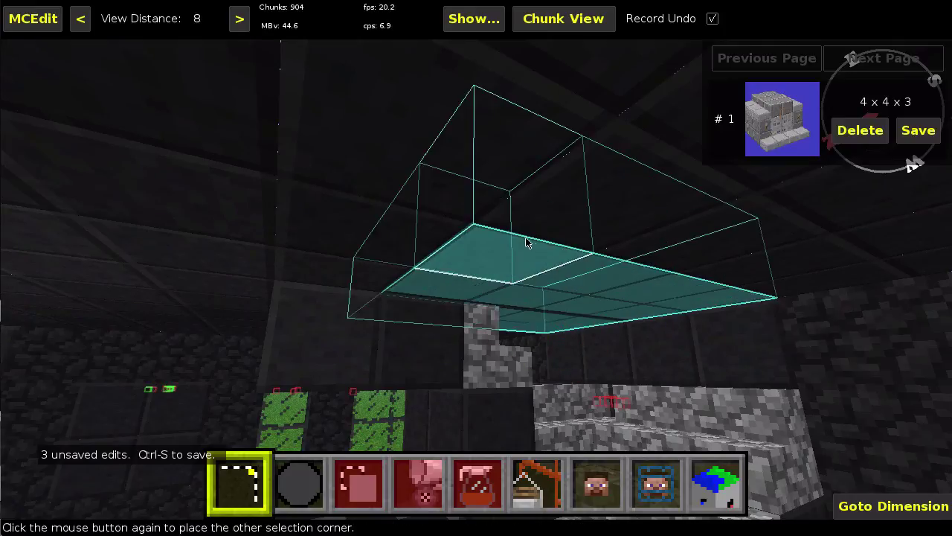
pyautogui.click(449, 203)
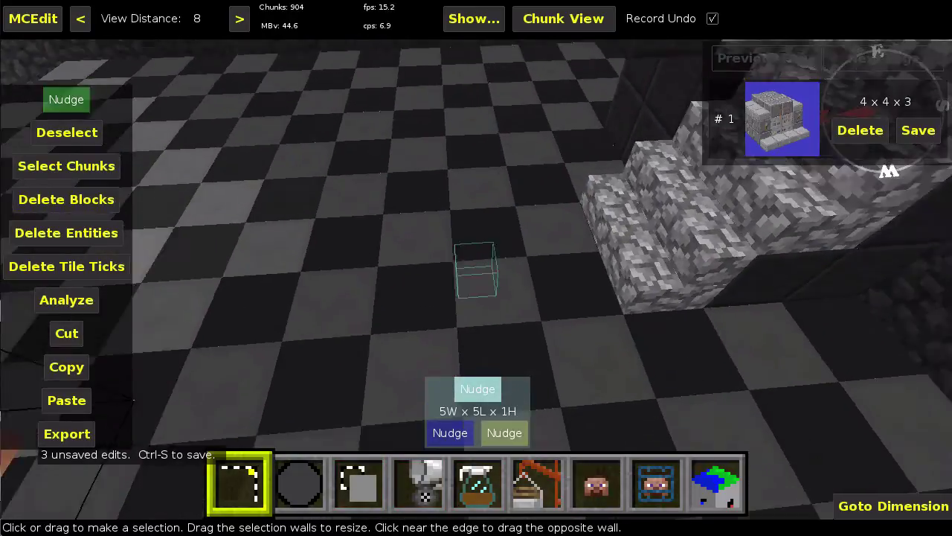
# Step: Delete the selected ceiling blocks to open the roof above the stairs, and clear the selection
pyautogui.press('s')
pyautogui.rightClick(476, 279)
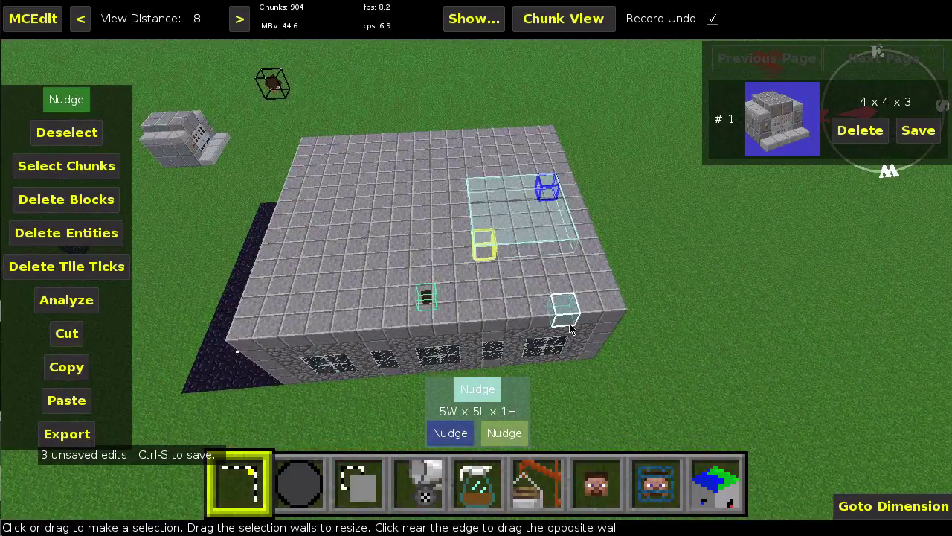
pyautogui.click(64, 199)
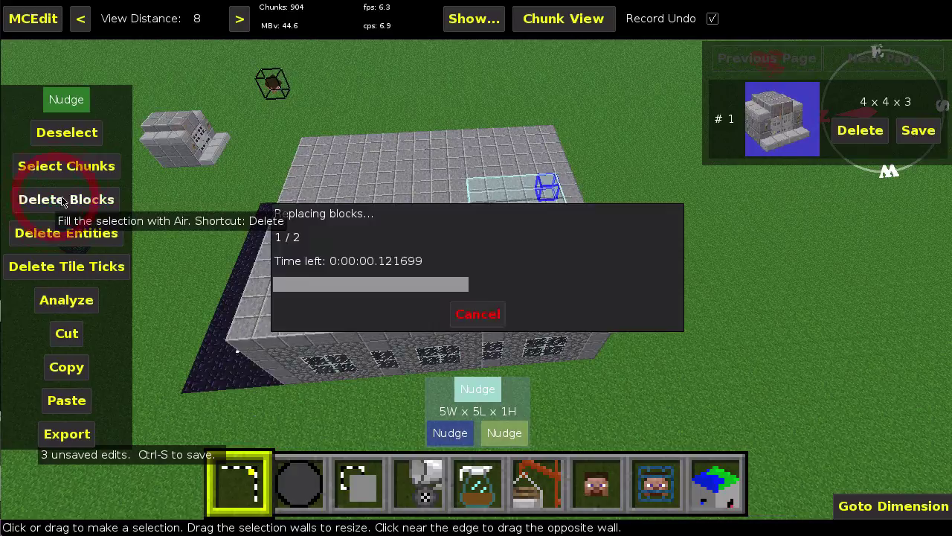
pyautogui.press('w')
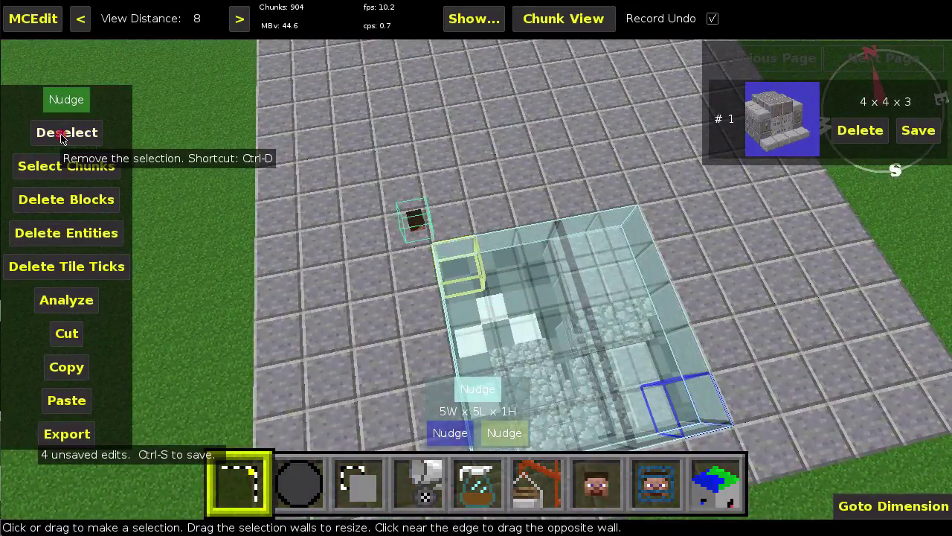
pyautogui.click(66, 133)
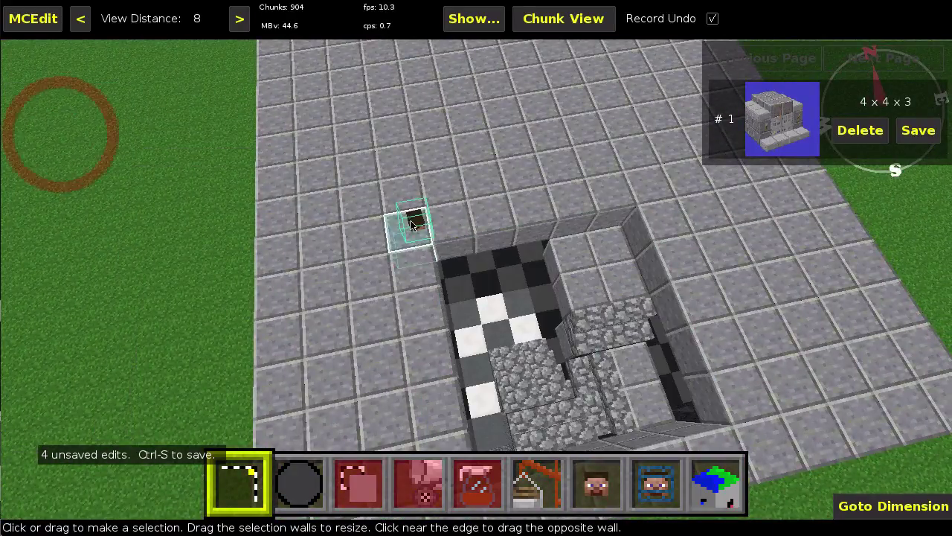
# Step: Select a single row of roof blocks along the edge of the stair opening, 1W x 7L x 1H
pyautogui.rightClick(411, 222)
pyautogui.press('d')
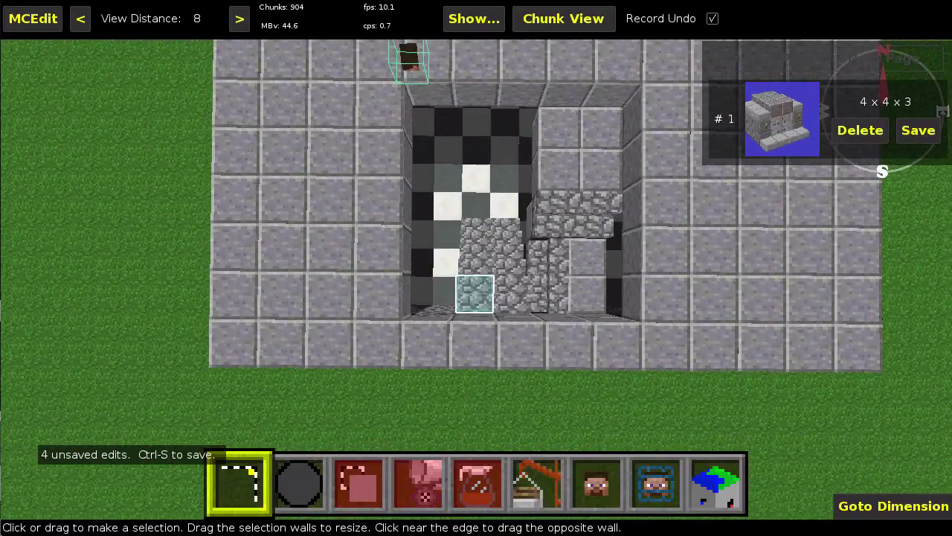
pyautogui.press('d')
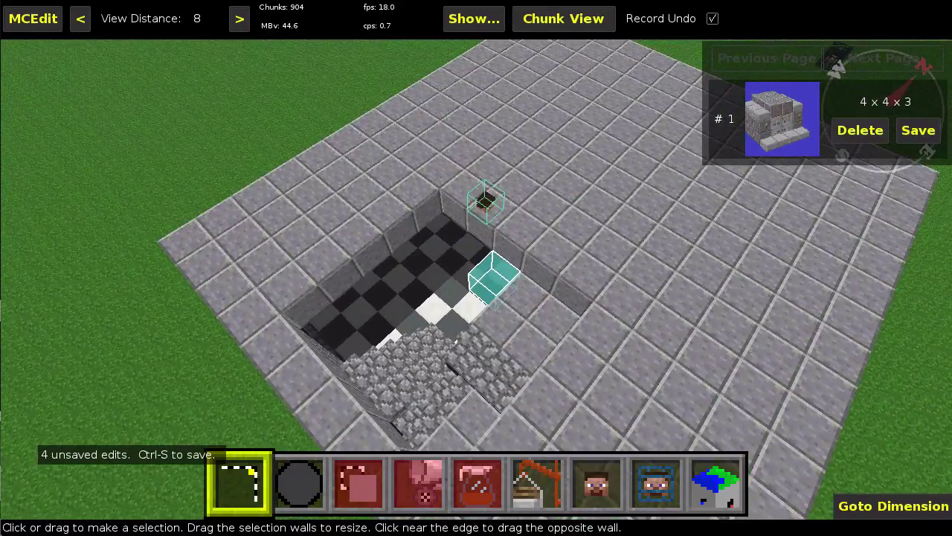
pyautogui.rightClick(411, 221)
pyautogui.click(484, 168)
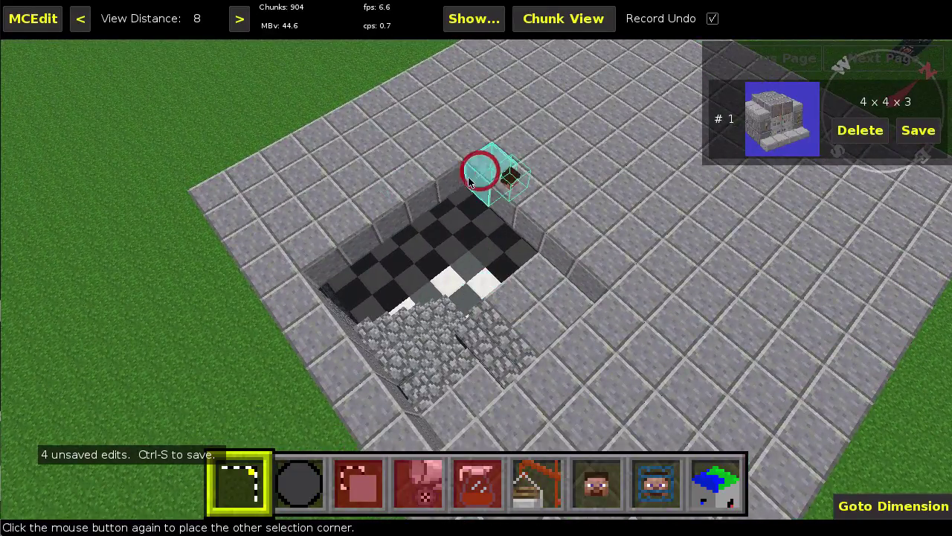
pyautogui.click(299, 286)
pyautogui.press('a')
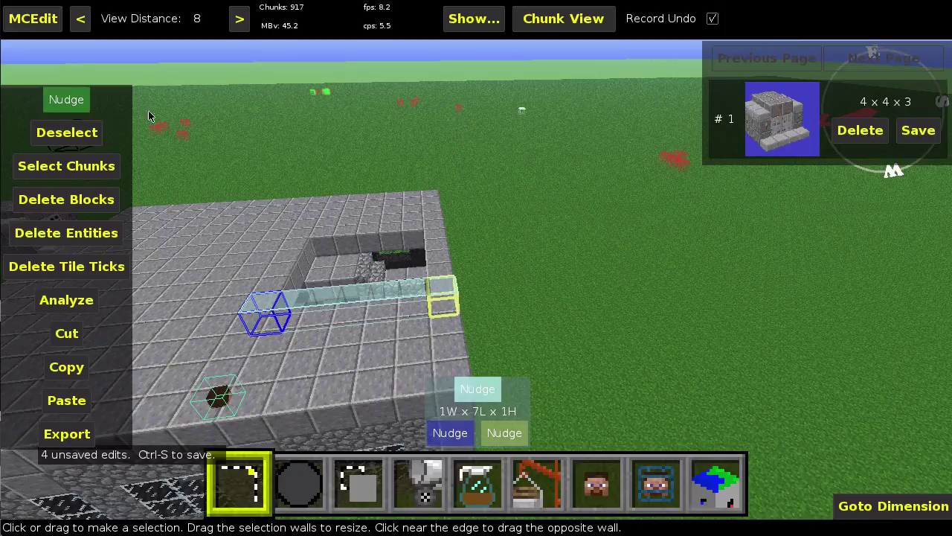
# Step: Undo the row selection, the deselection and the deletion of the roof blocks above the stairs
pyautogui.click(28, 19)
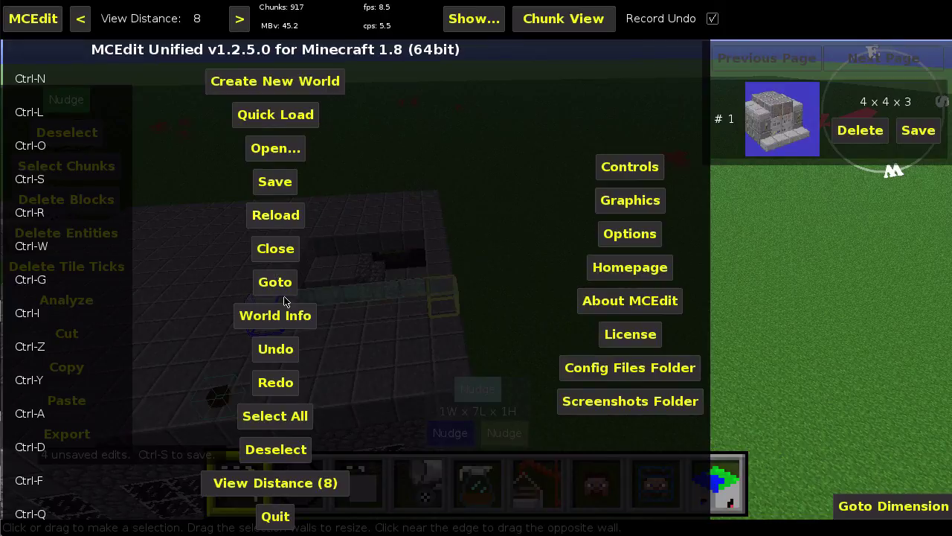
pyautogui.click(269, 355)
pyautogui.click(37, 18)
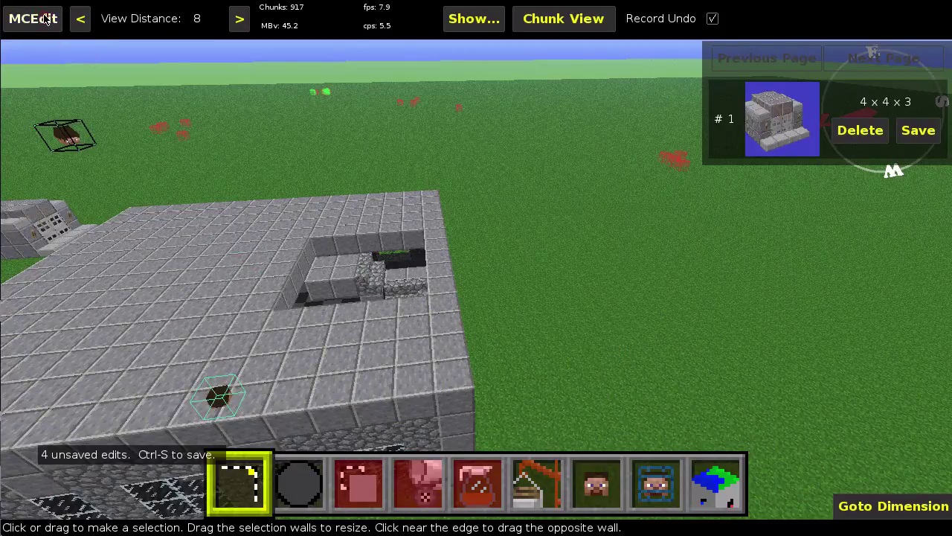
pyautogui.click(46, 18)
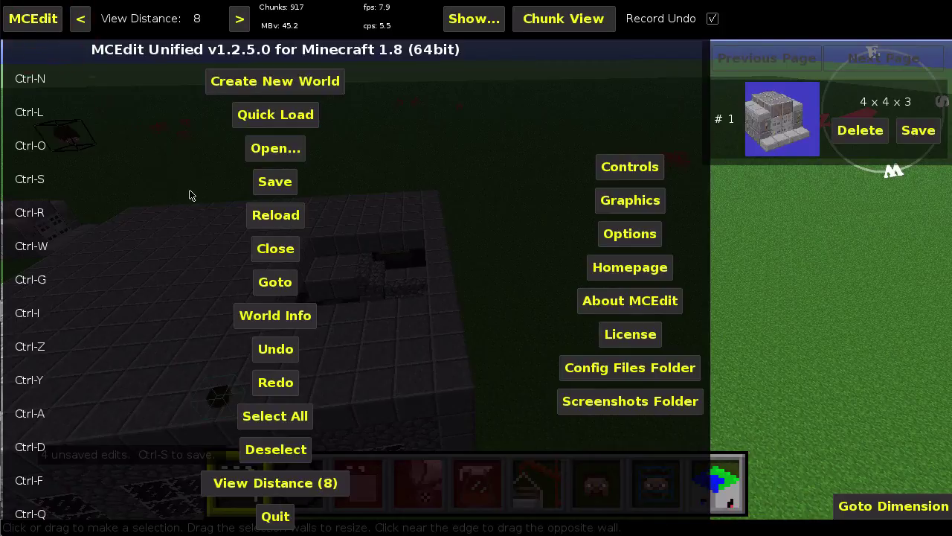
pyautogui.click(276, 353)
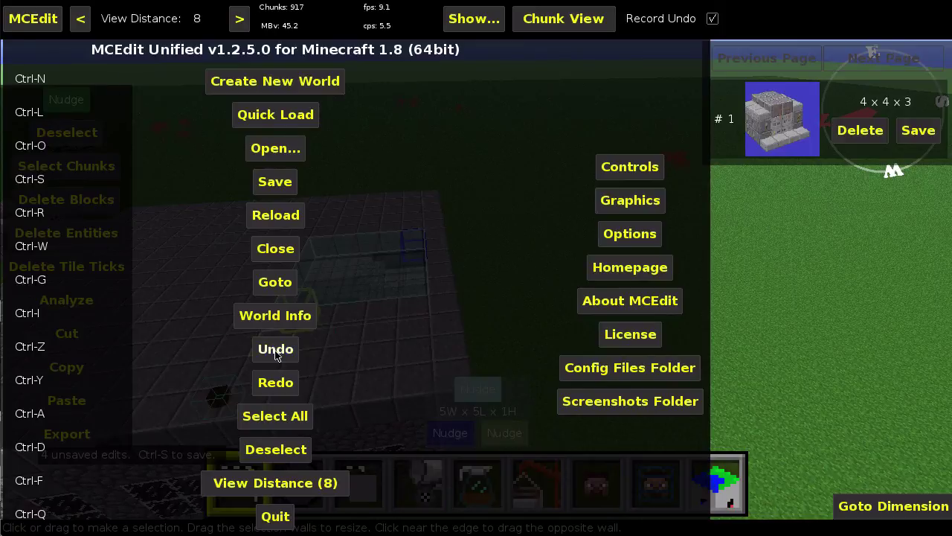
pyautogui.click(275, 354)
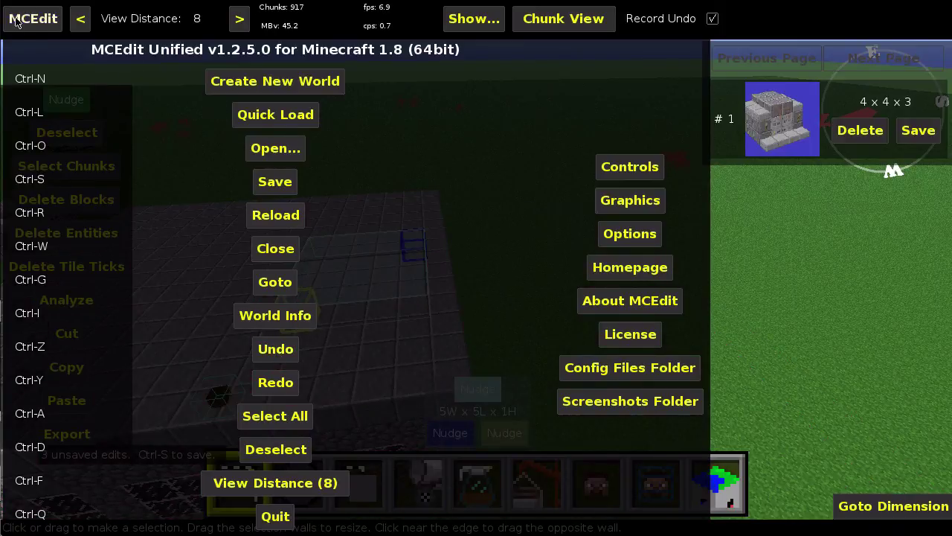
pyautogui.click(15, 21)
pyautogui.rightClick(333, 223)
pyautogui.press('w')
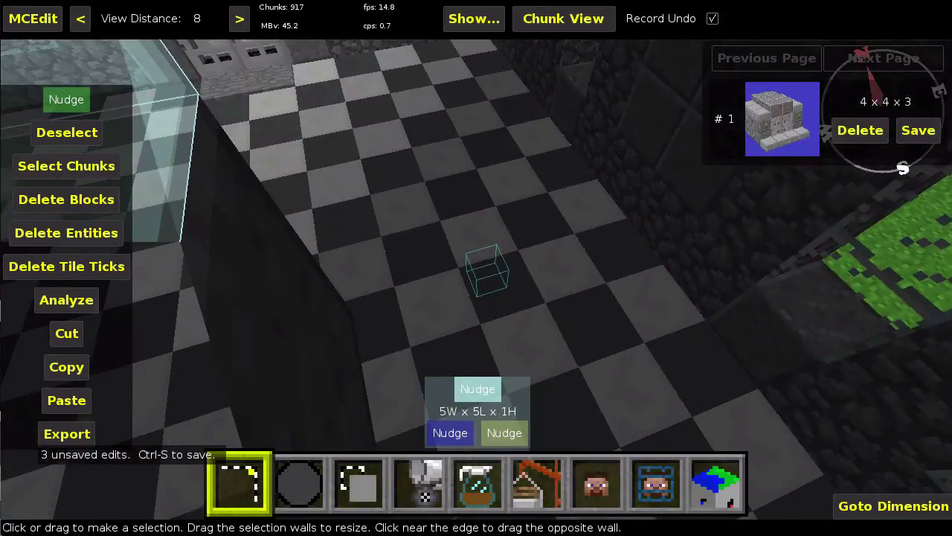
# Step: Shrink the roof selection above the stairs to 4W x 5L x 1H
pyautogui.press('s')
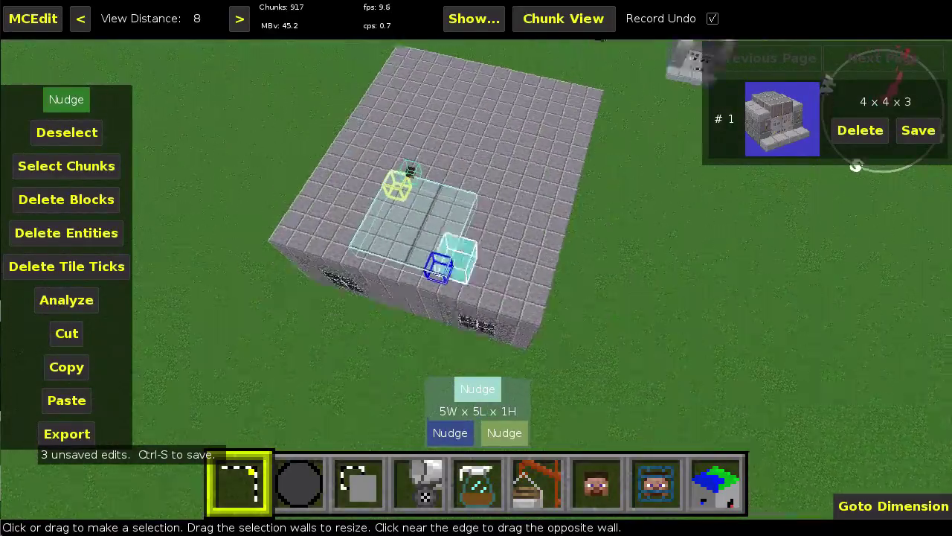
pyautogui.rightClick(332, 221)
pyautogui.moveTo(452, 252); pyautogui.dragTo(460, 260)
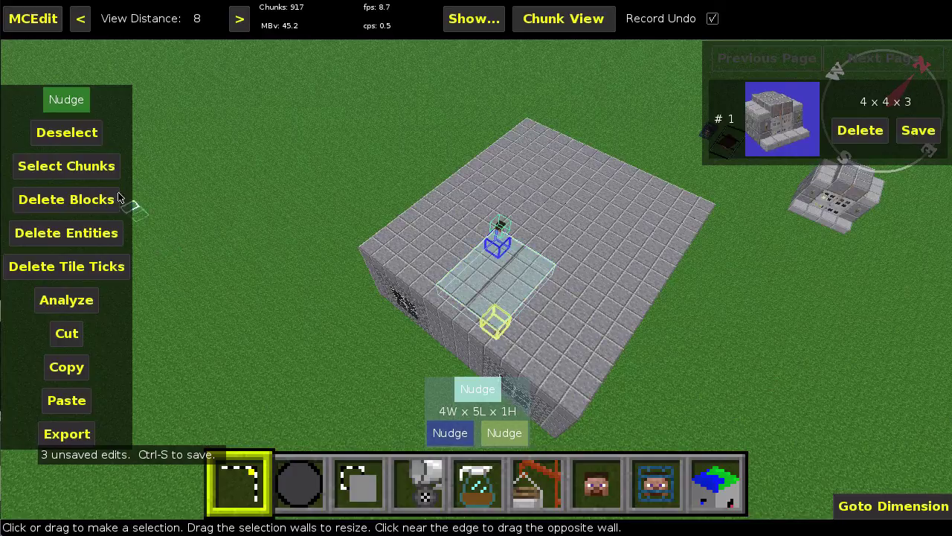
# Step: Delete the selected roof blocks to open the stairwell, and clear the selection
pyautogui.click(74, 201)
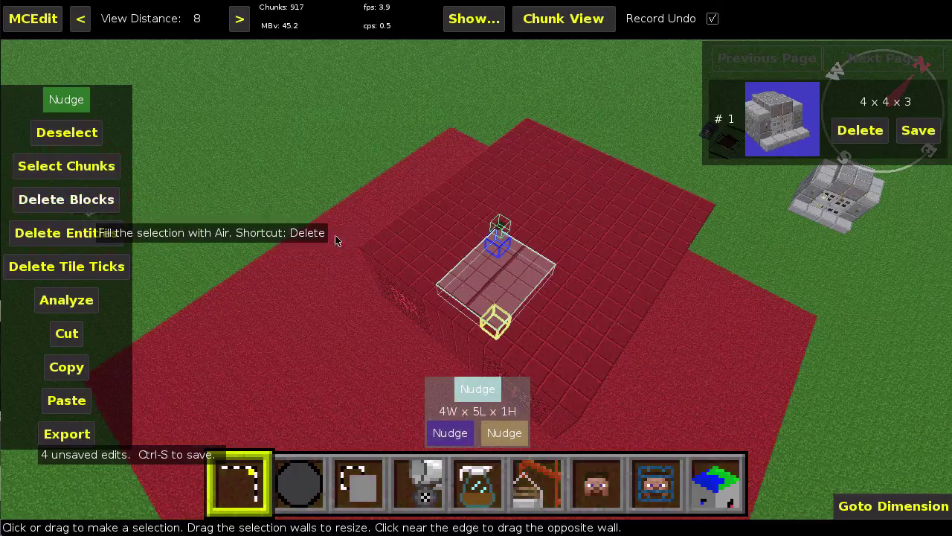
pyautogui.press('w')
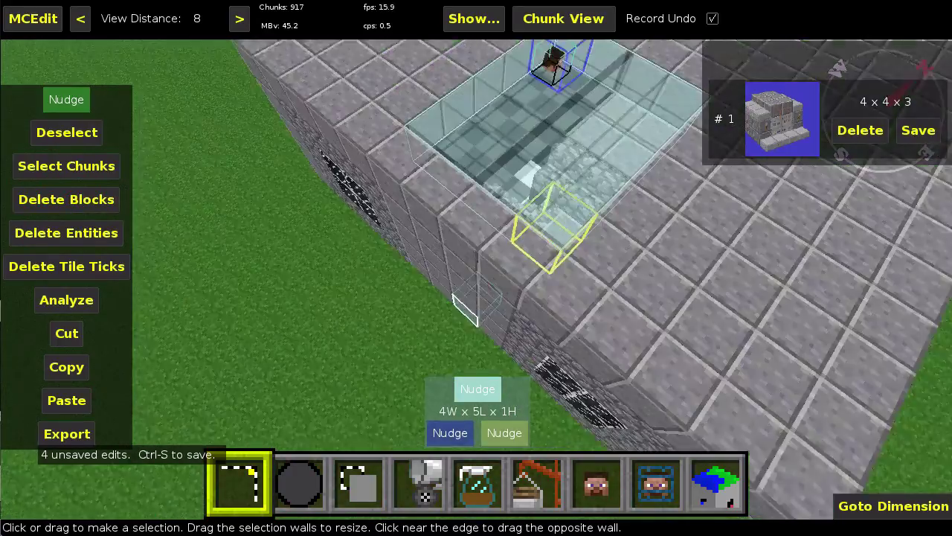
pyautogui.rightClick(372, 218)
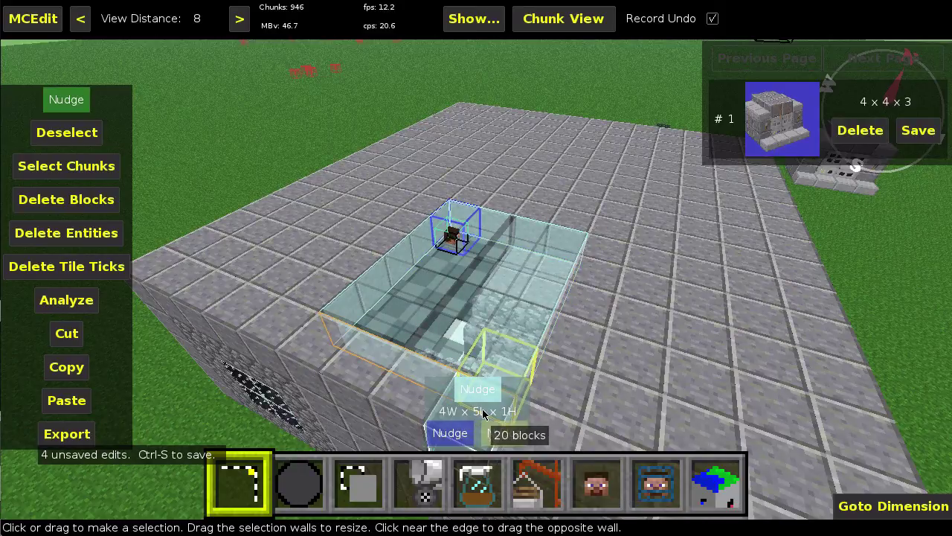
pyautogui.click(58, 132)
# Step: Examine the stair opening in the roof from several sides
pyautogui.rightClick(387, 261)
pyautogui.press('a')
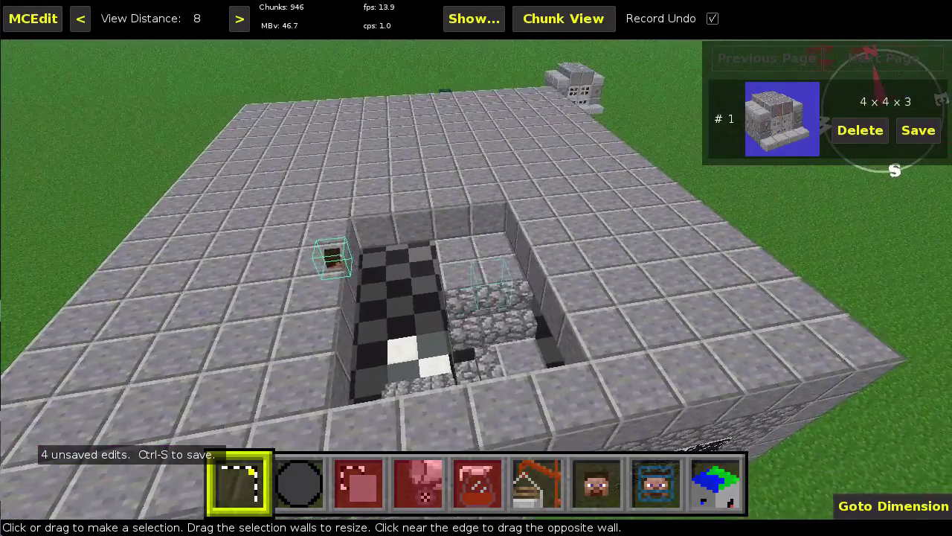
pyautogui.rightClick(387, 261)
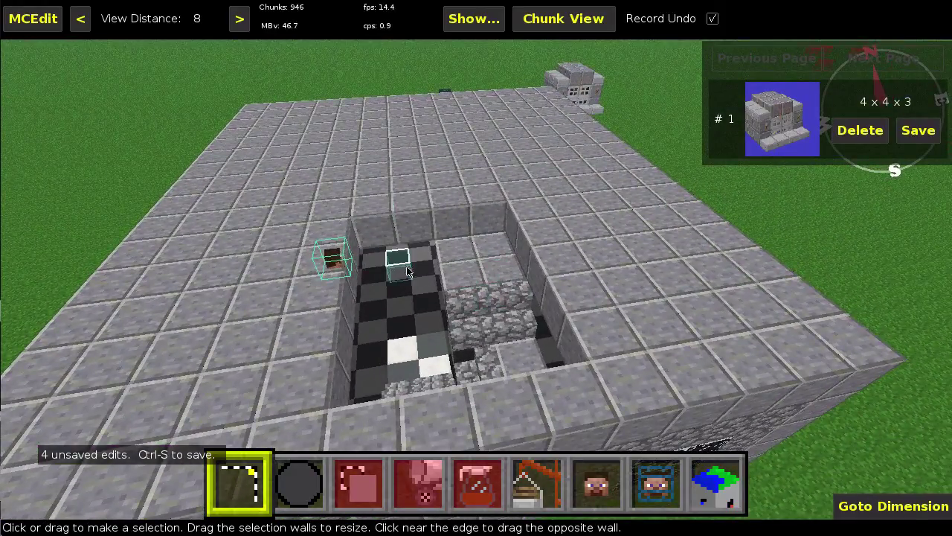
pyautogui.rightClick(543, 244)
pyautogui.press('d')
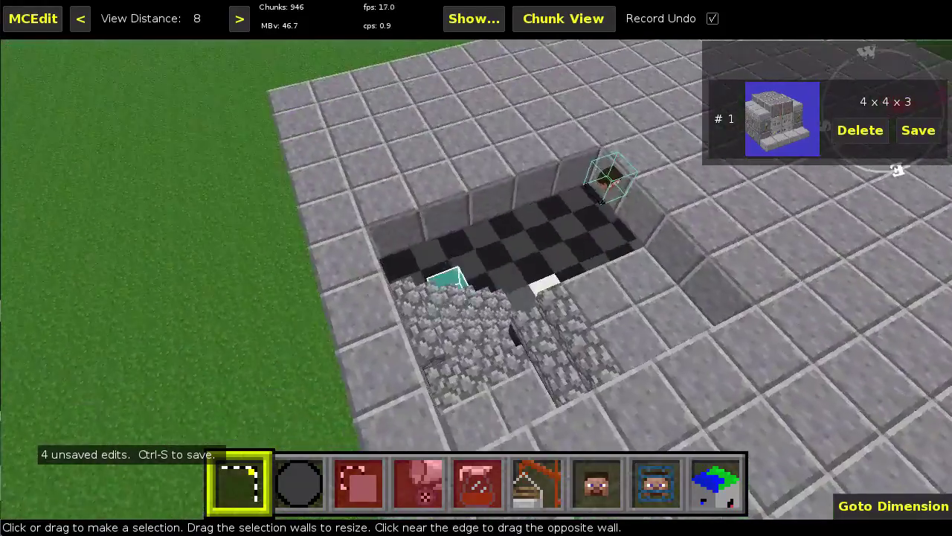
pyautogui.press('a')
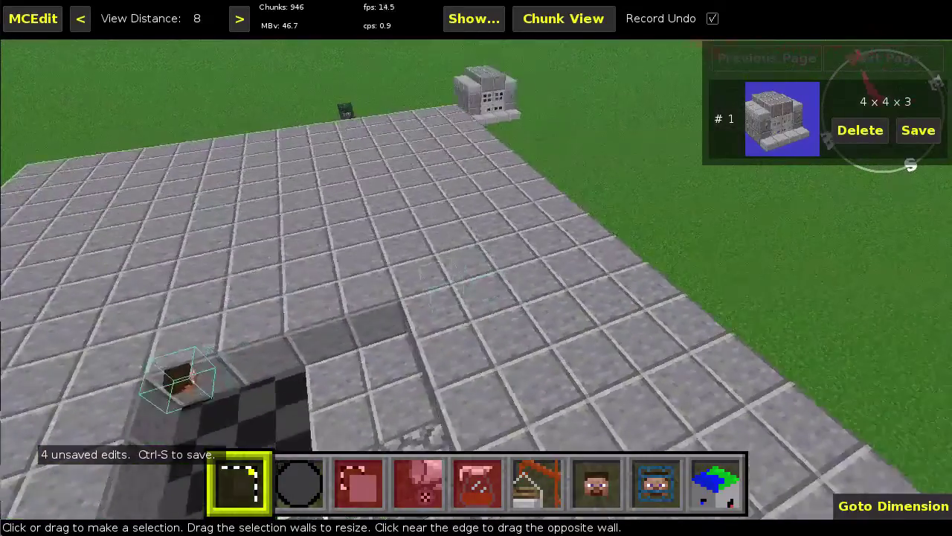
pyautogui.press('s')
pyautogui.press('a')
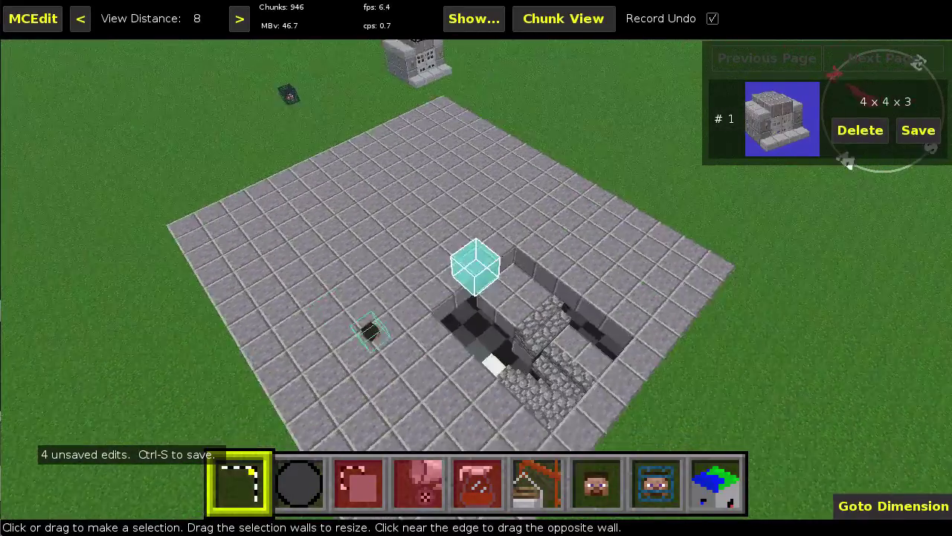
# Step: Select the whole building from a bottom corner to the opposite roof corner, 14W x 16L x 5H
pyautogui.press('d')
pyautogui.moveTo(485, 266); pyautogui.dragTo(427, 286, button='right')
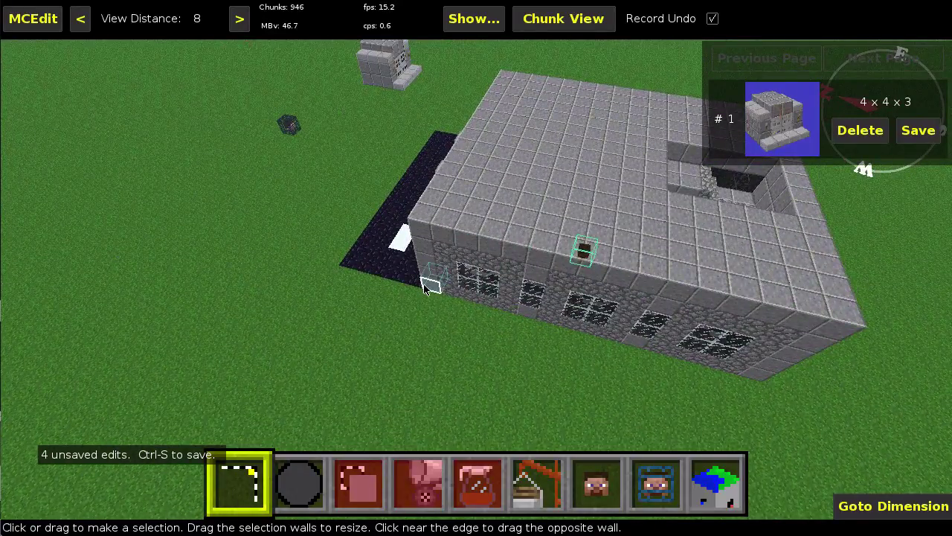
pyautogui.click(424, 289)
pyautogui.press('d')
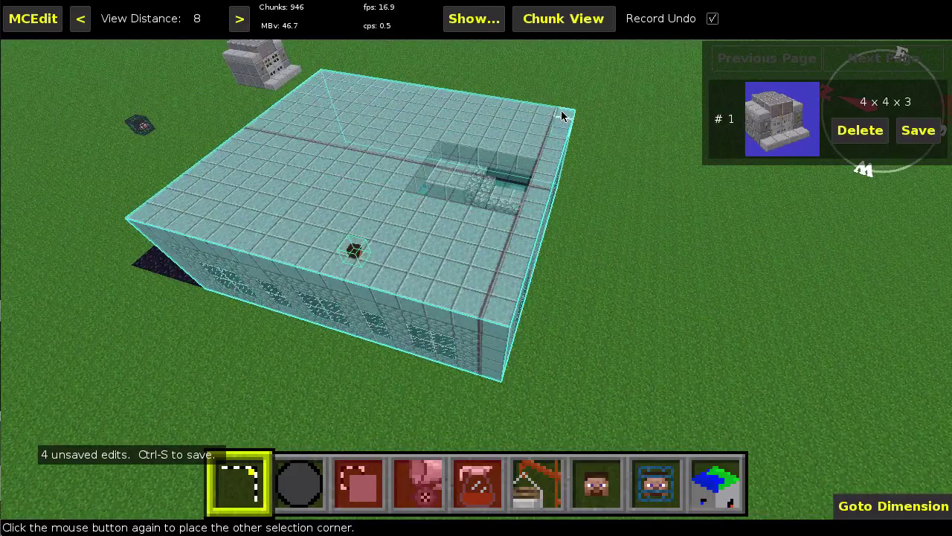
pyautogui.click(562, 116)
# Step: Start the Clone tool on the selected building, with its front in view
pyautogui.moveTo(459, 212); pyautogui.dragTo(371, 404, button='right')
pyautogui.press('a')
pyautogui.press('space')
pyautogui.press('shift')
pyautogui.press('a')
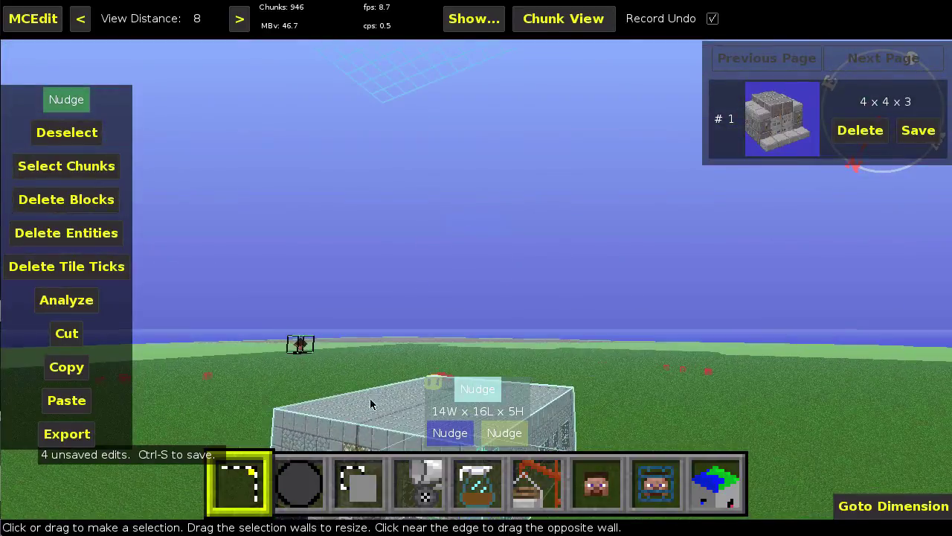
pyautogui.moveTo(343, 375); pyautogui.dragTo(349, 447, button='right')
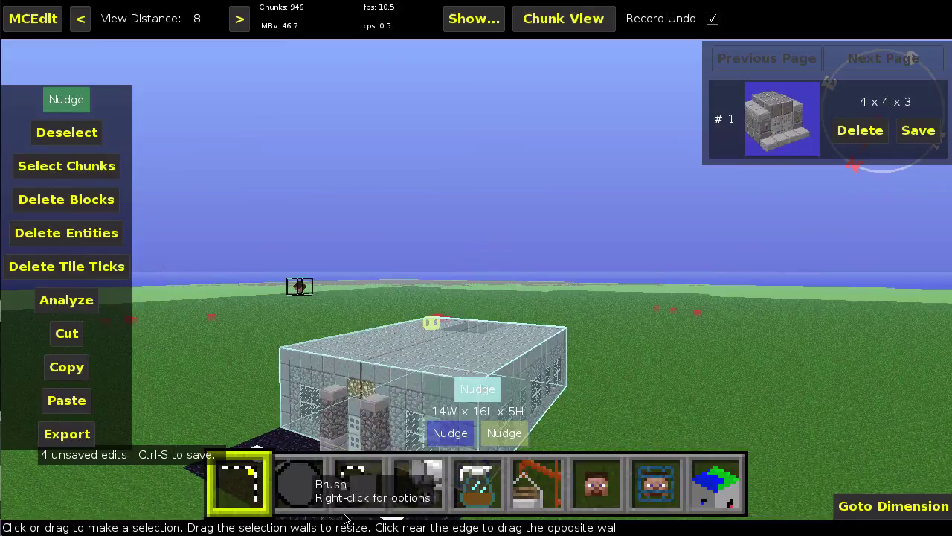
pyautogui.click(356, 491)
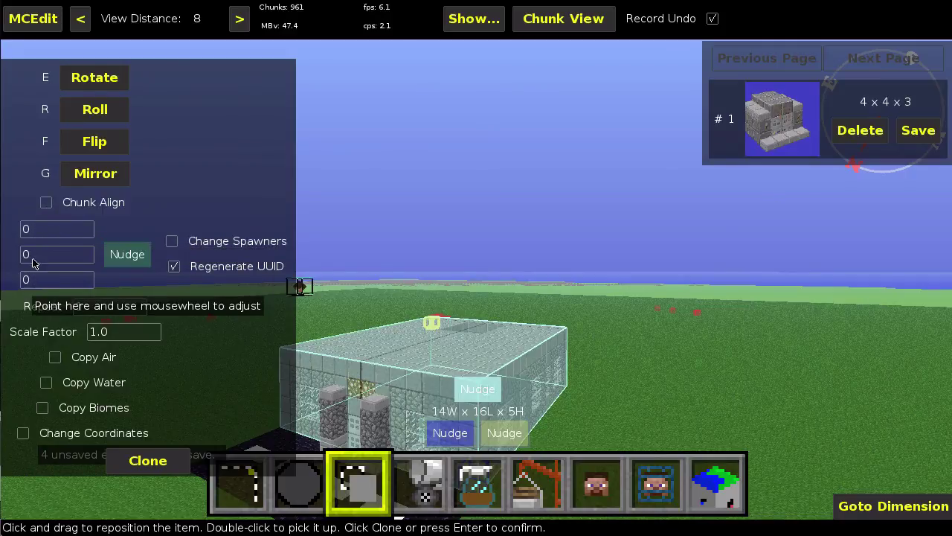
# Step: Try shifting the clone back and forth along the first horizontal axis, and return that offset to 0
pyautogui.scroll(-1, 31, 230)
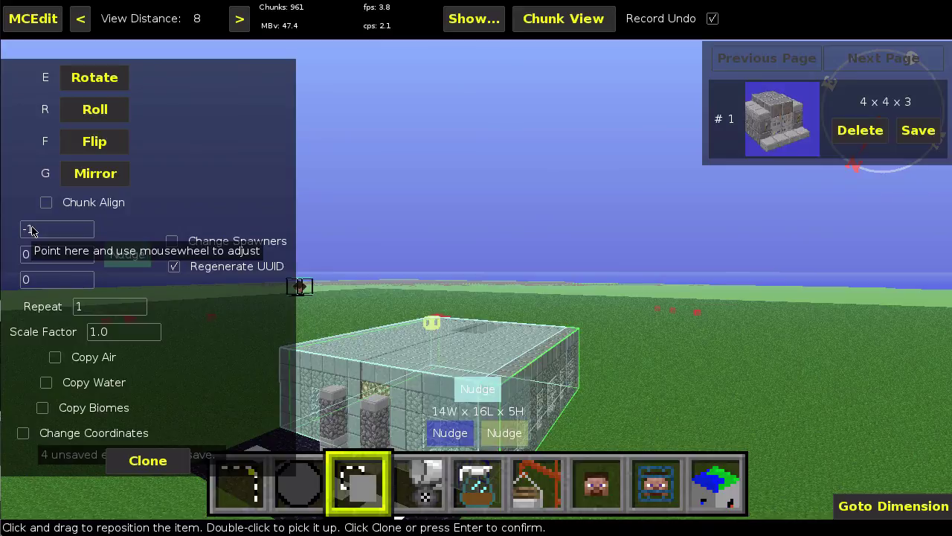
pyautogui.scroll(-1, 32, 231)
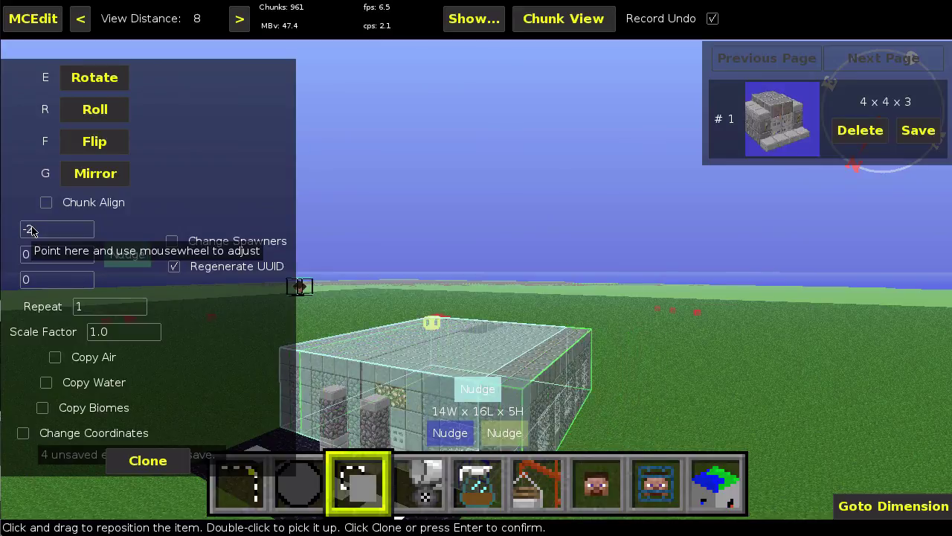
pyautogui.scroll(2, 31, 231)
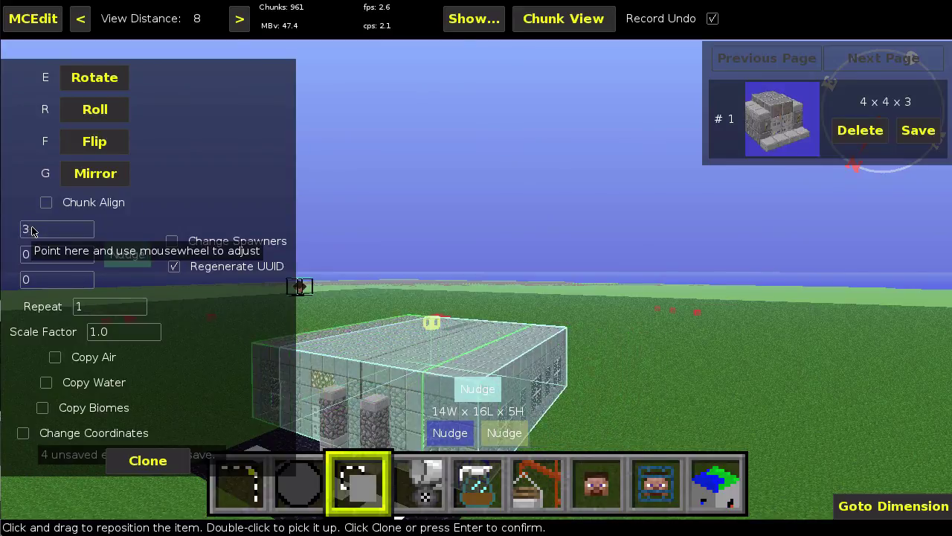
pyautogui.scroll(-1, 32, 230)
pyautogui.scroll(-11, 40, 233)
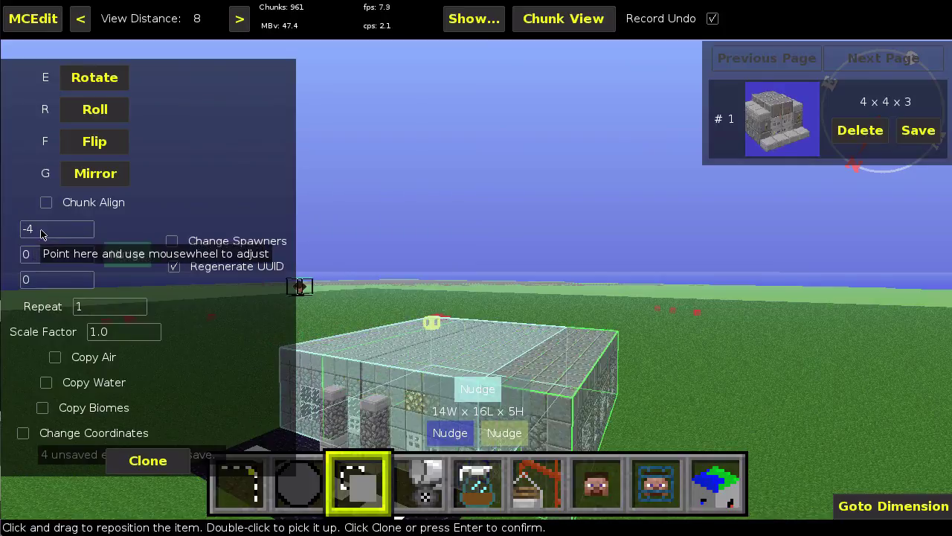
pyautogui.scroll(12, 41, 234)
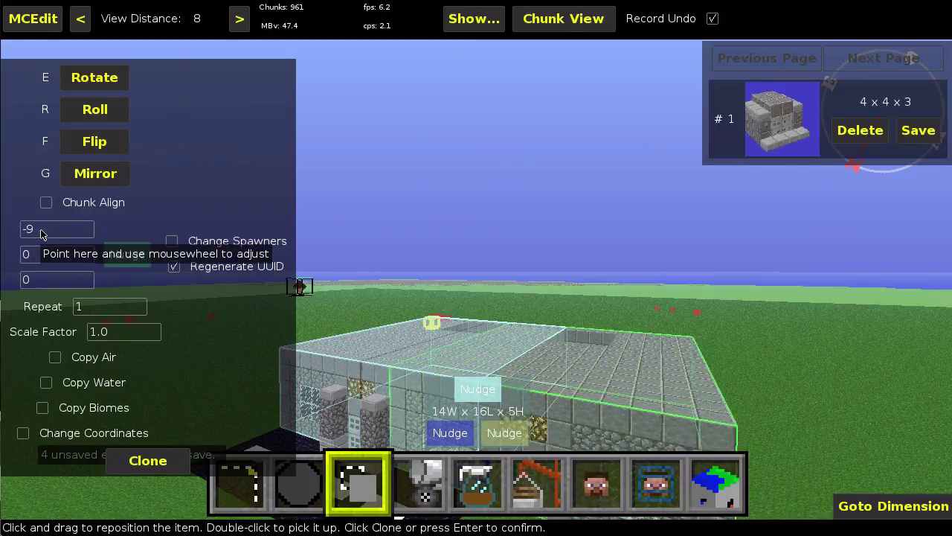
pyautogui.scroll(-3, 41, 233)
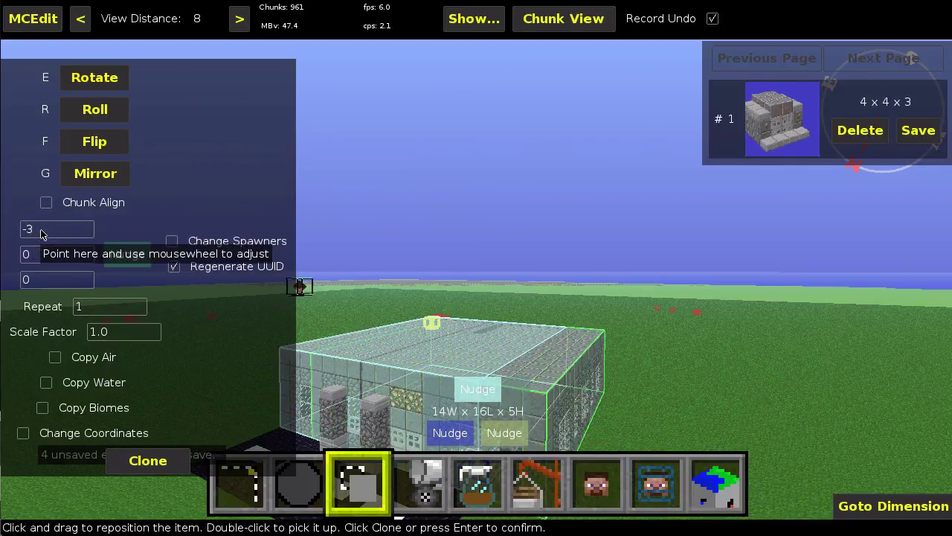
pyautogui.scroll(3, 41, 233)
# Step: Set the clone's vertical offset to 5 so that it sits directly on top of the original floor
pyautogui.scroll(-4, 40, 255)
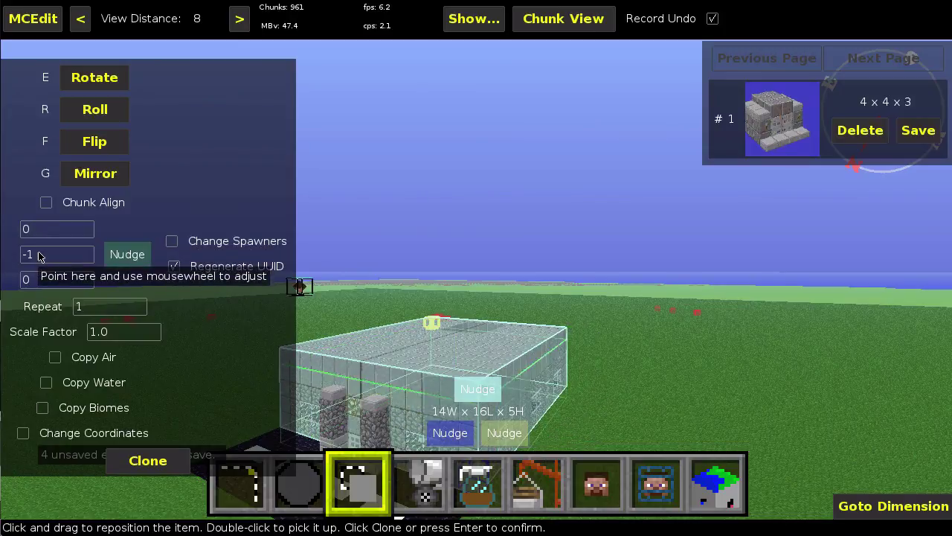
pyautogui.scroll(5, 41, 256)
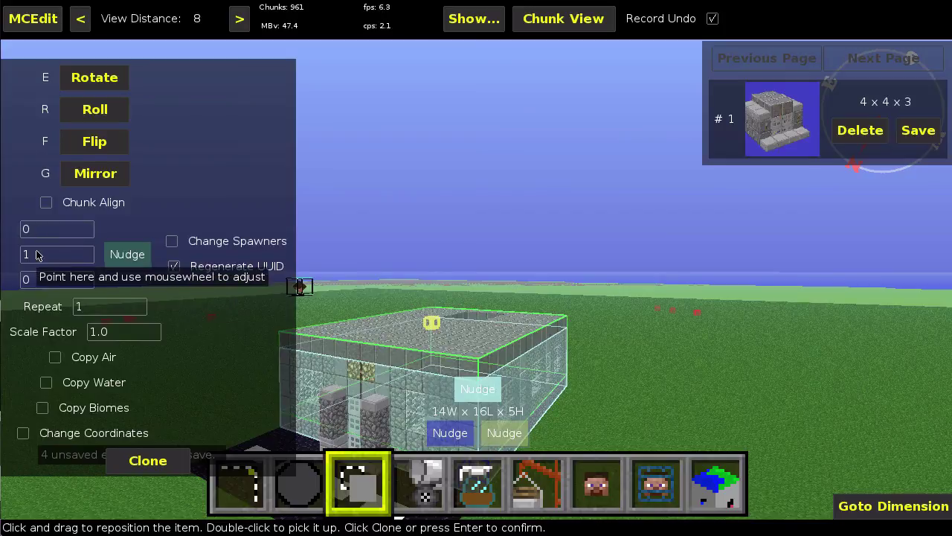
pyautogui.scroll(4, 39, 255)
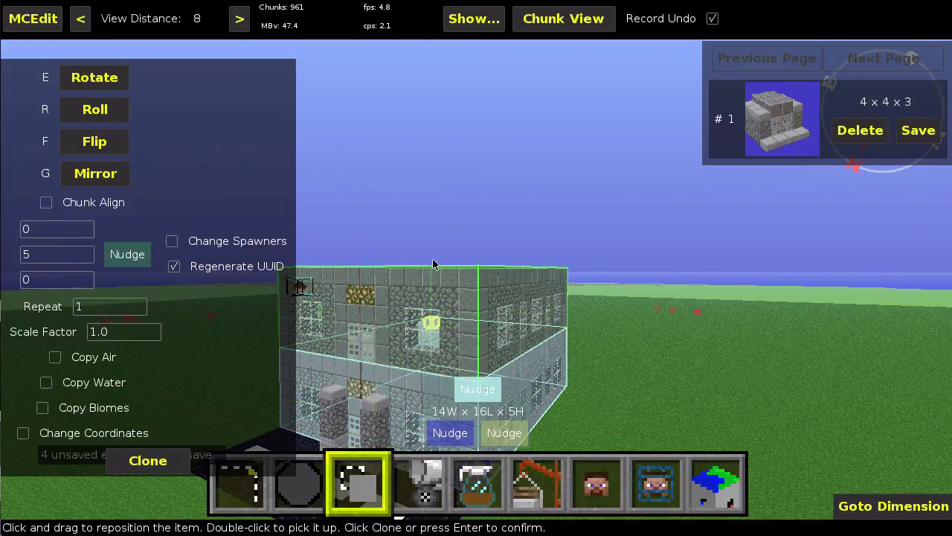
# Step: Examine the previewed upper floor from inside, checking how its stairs line up, and from outside
pyautogui.press('w')
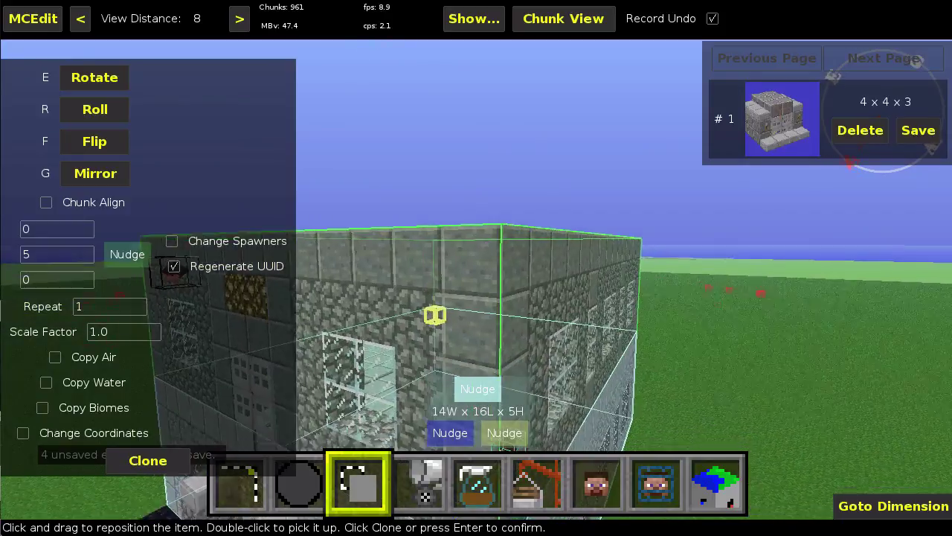
pyautogui.press('w')
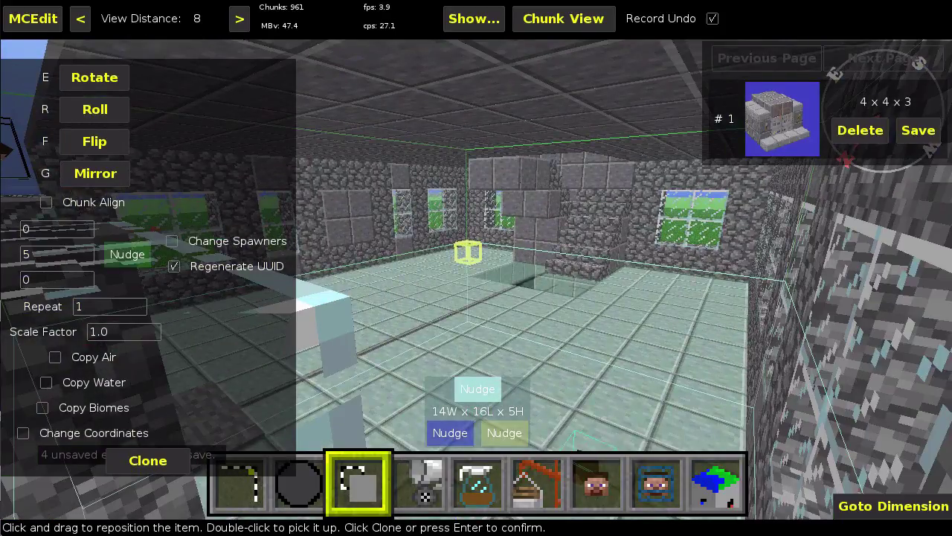
pyautogui.press('w')
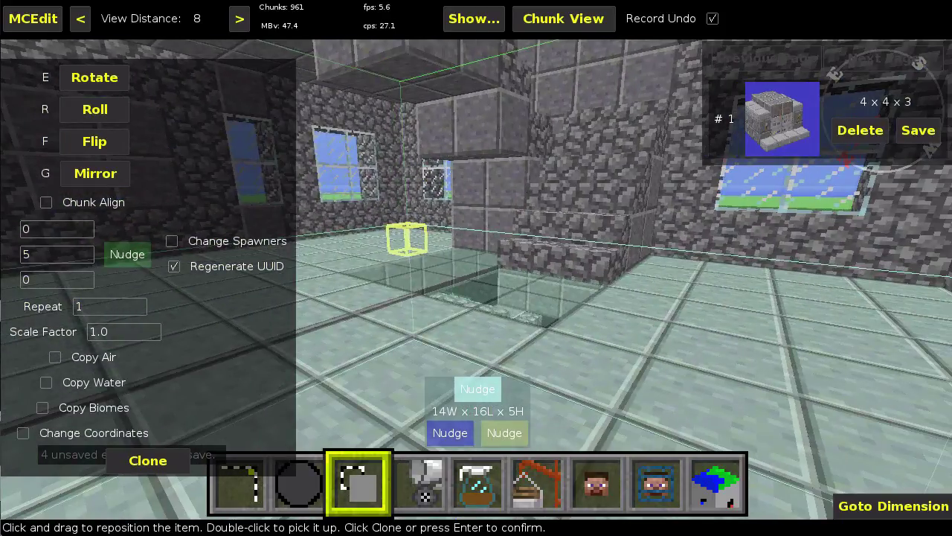
pyautogui.press('s')
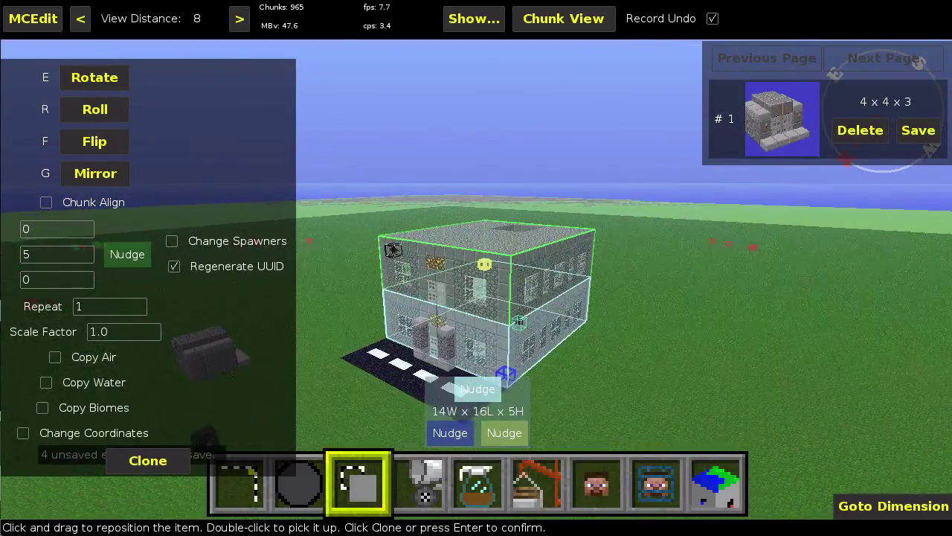
pyautogui.press('w')
pyautogui.press('a')
pyautogui.rightClick(476, 268)
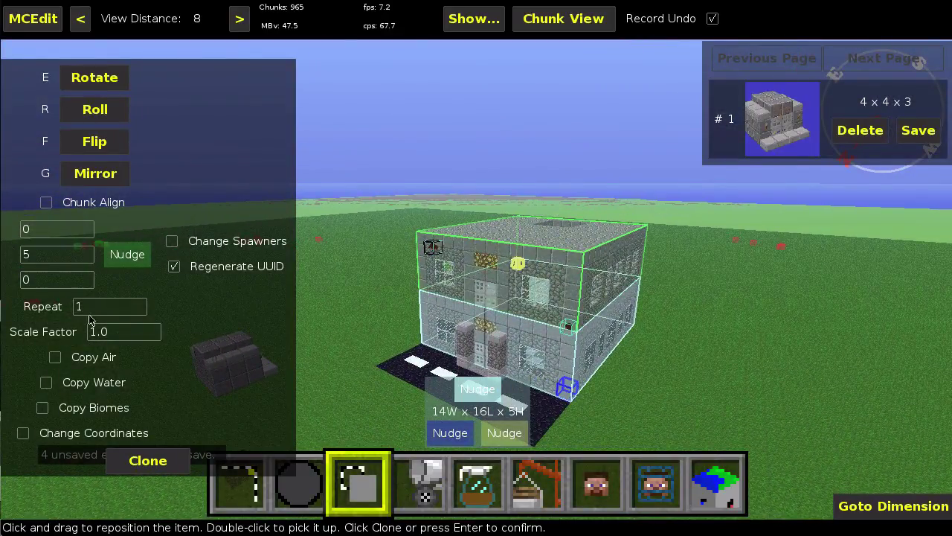
# Step: Set the clone's repeat count to 5 and create the stacked floors
pyautogui.scroll(1, 92, 315)
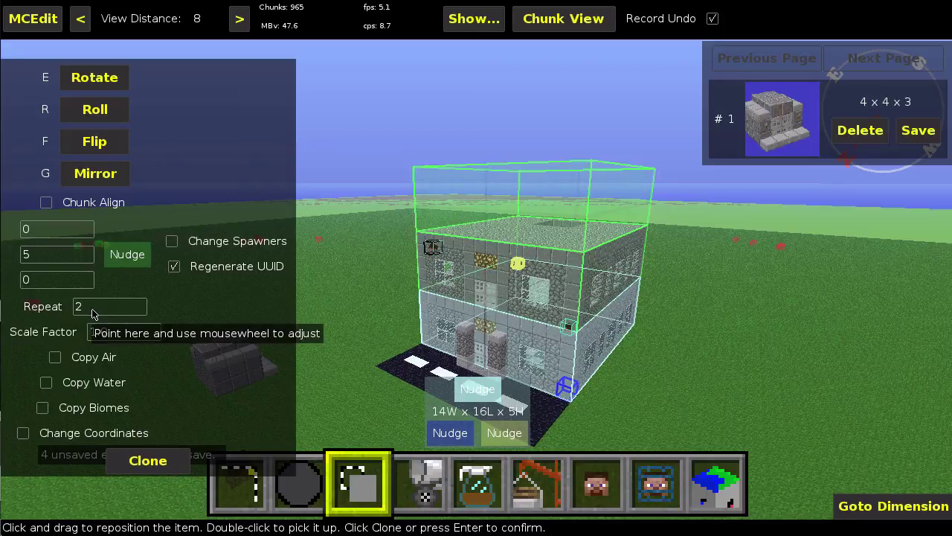
pyautogui.scroll(1, 92, 314)
pyautogui.press('s')
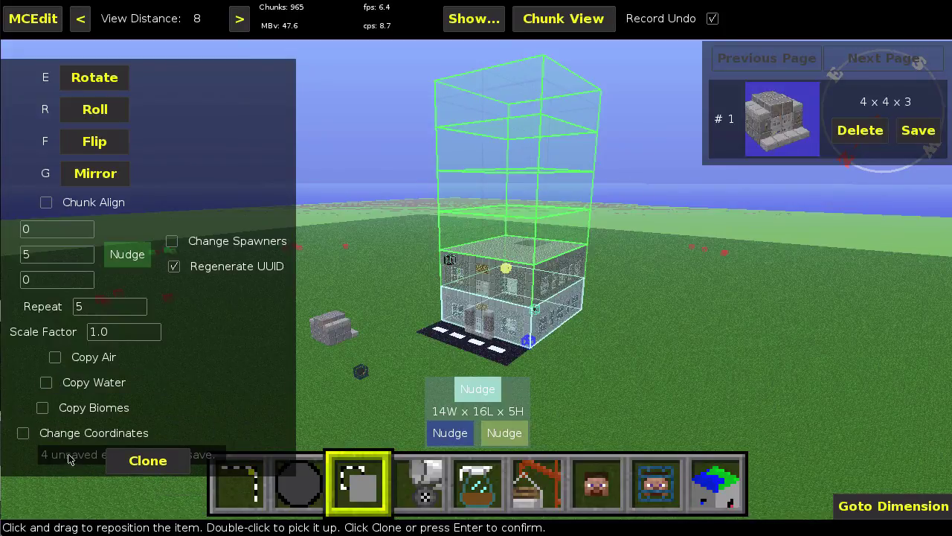
pyautogui.click(148, 462)
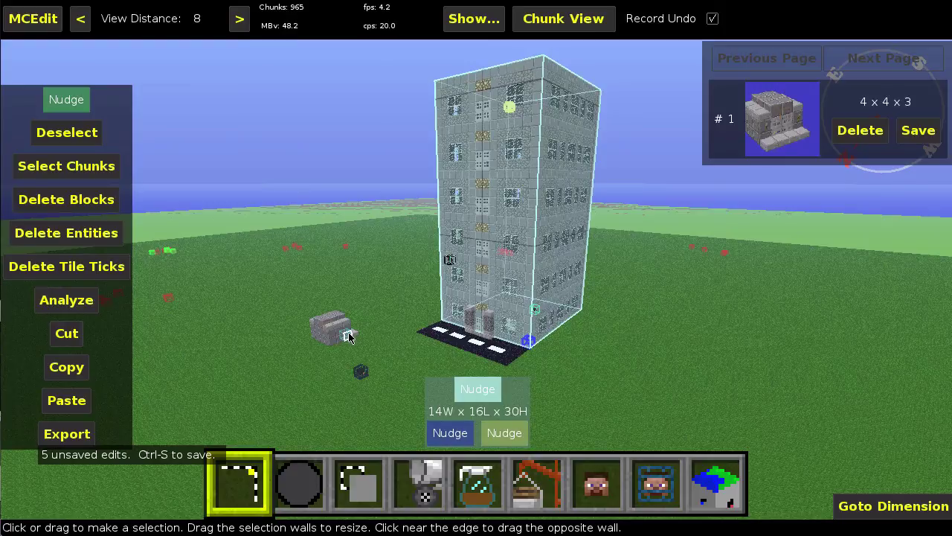
pyautogui.rightClick(384, 273)
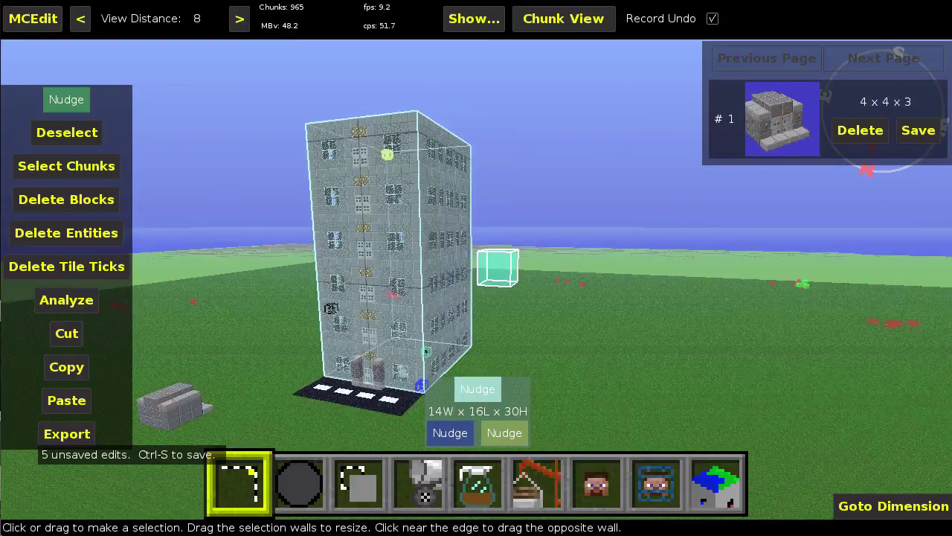
pyautogui.press('a')
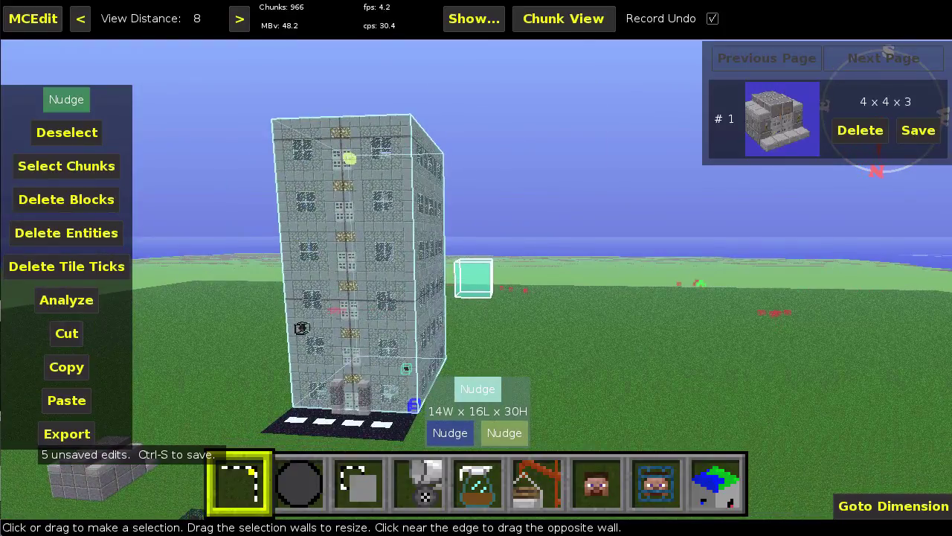
pyautogui.press('w')
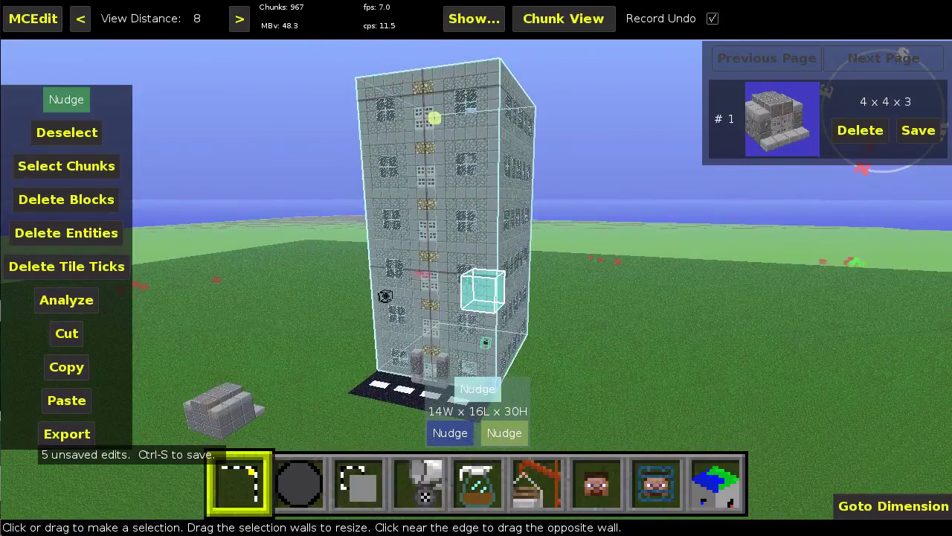
# Step: Examine the stacked tower from the front and from its sides, near and far
pyautogui.moveTo(394, 232); pyautogui.dragTo(331, 279, button='right')
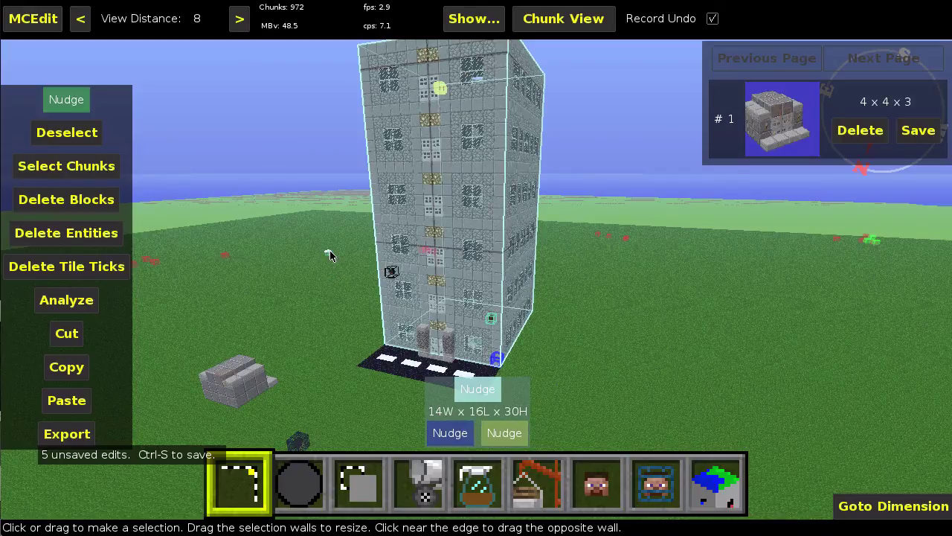
pyautogui.press('a')
pyautogui.press('d')
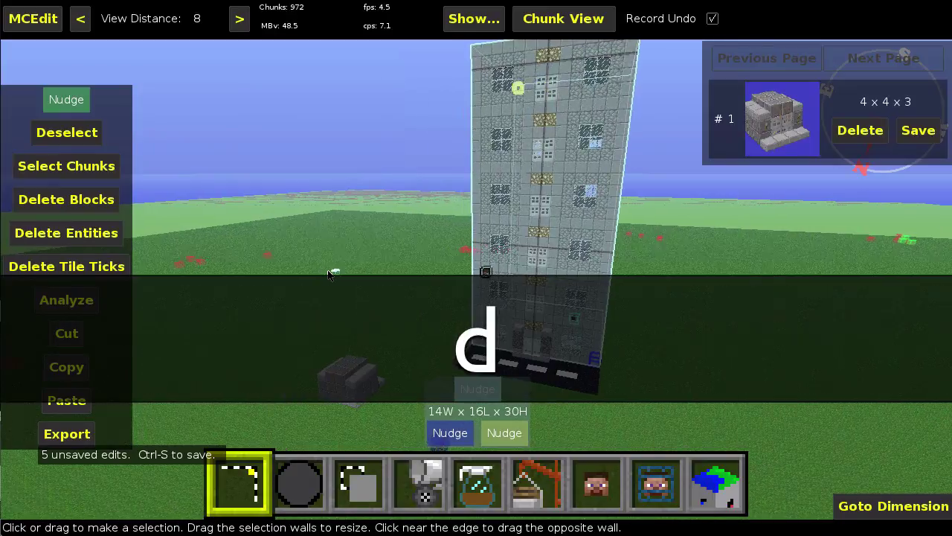
pyautogui.press('w')
pyautogui.press('s')
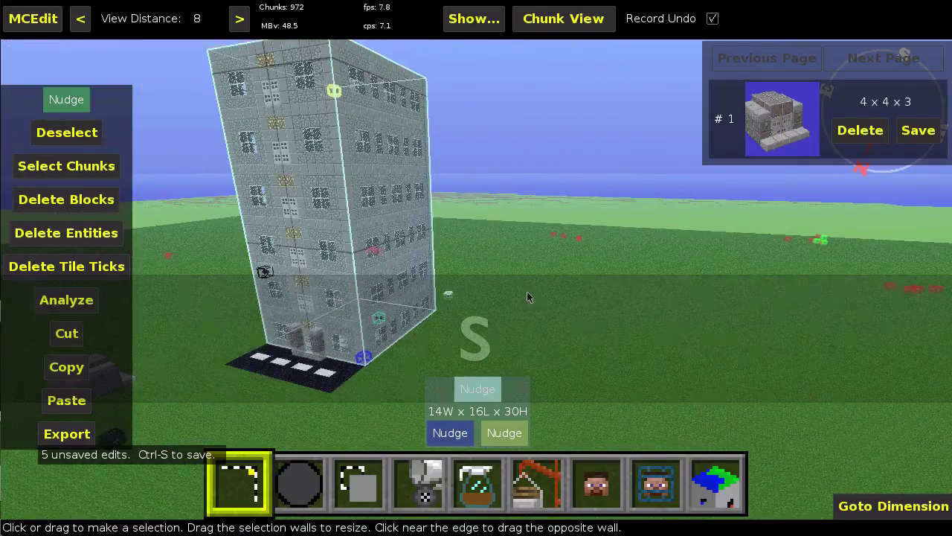
pyautogui.moveTo(528, 297); pyautogui.dragTo(245, 216, button='right')
pyautogui.moveTo(404, 297); pyautogui.dragTo(416, 283, button='right')
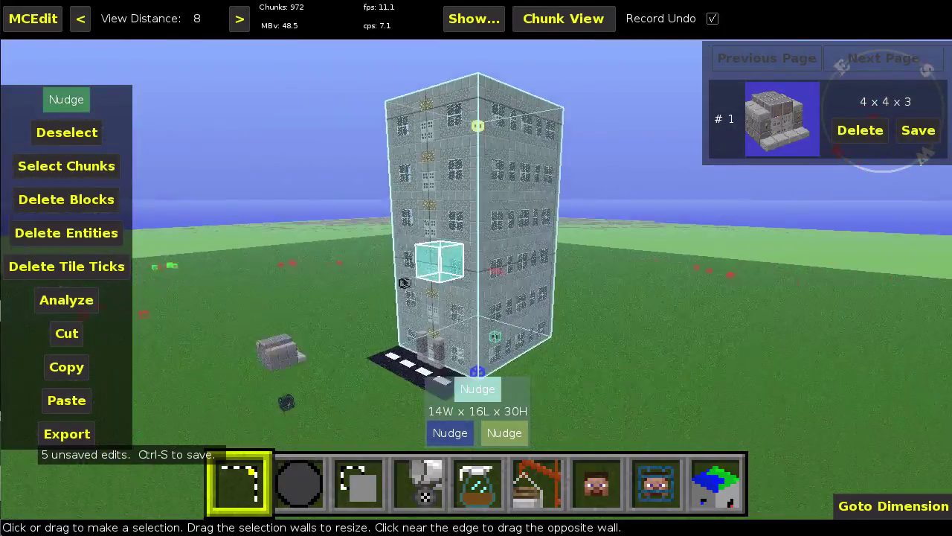
pyautogui.rightClick(543, 292)
pyautogui.press('w')
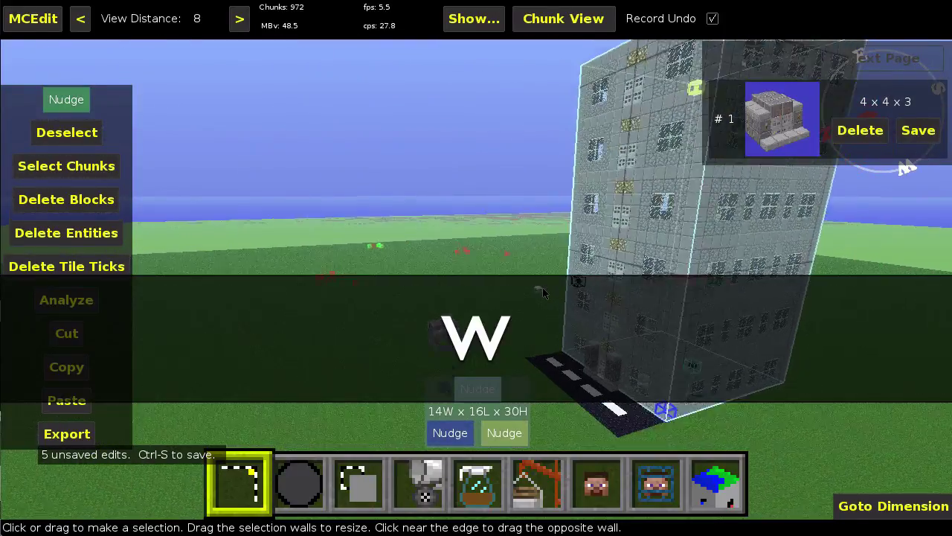
pyautogui.press('s')
pyautogui.press('d')
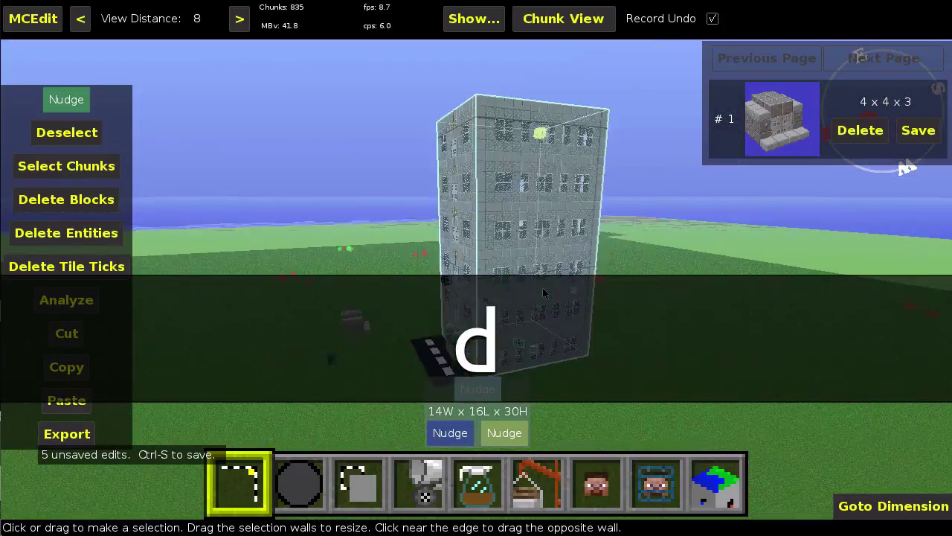
pyautogui.press('a')
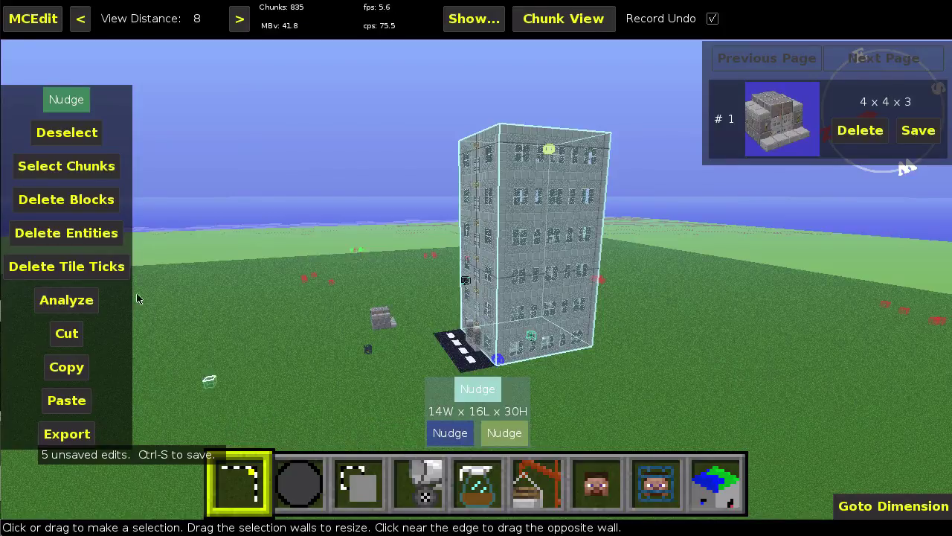
# Step: Save the edited world and quit MCEdit
pyautogui.click(33, 19)
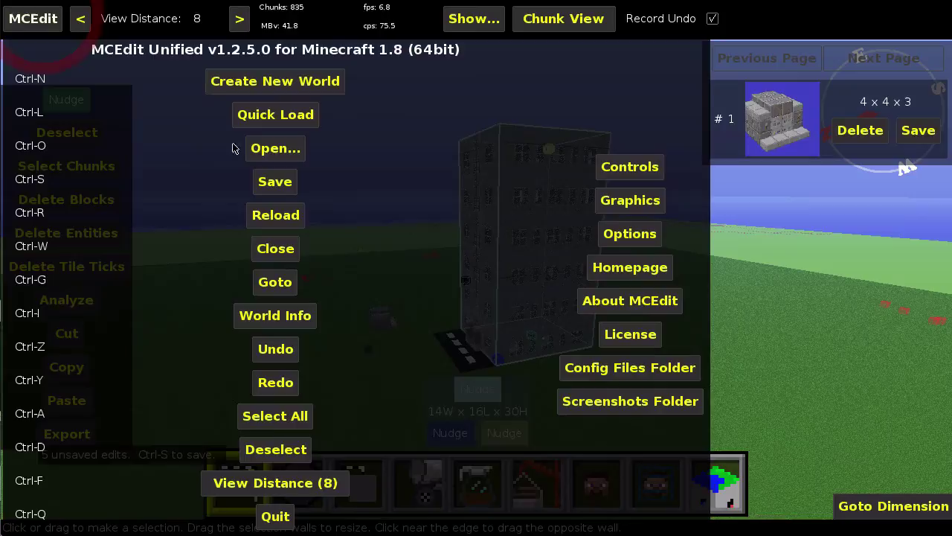
pyautogui.click(274, 182)
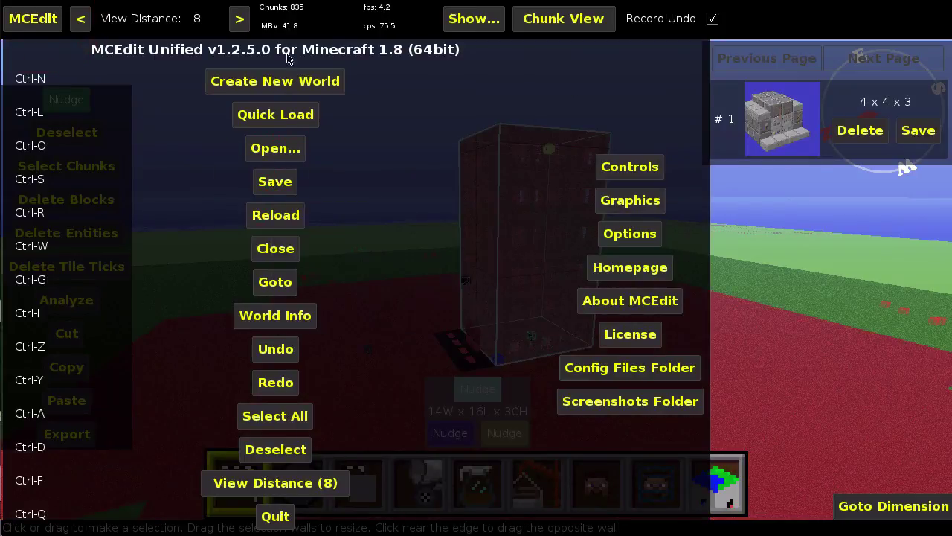
pyautogui.click(30, 20)
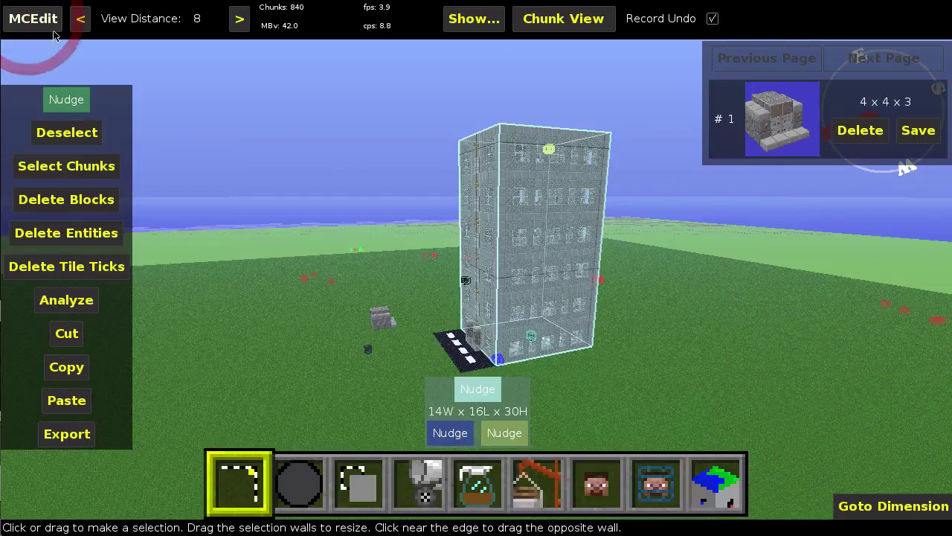
pyautogui.press('super')
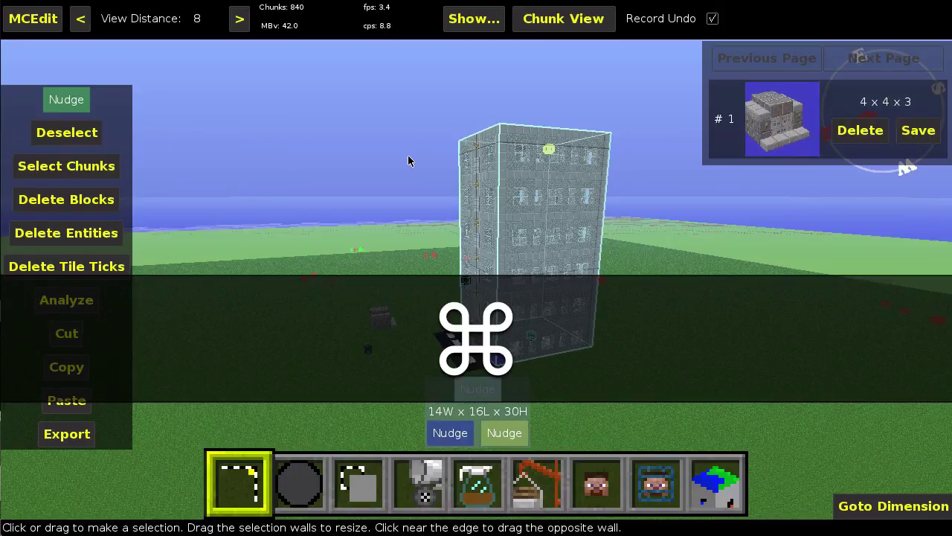
pyautogui.press('super+q')
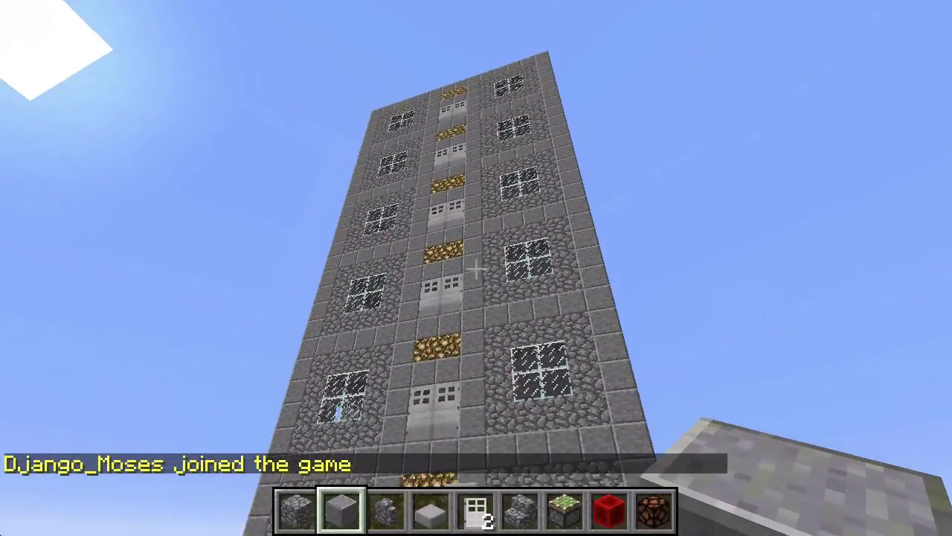
# Step: Switch to Minecraft, view the tower's front, and enter the ground floor to inspect the staircase up to the next floor
pyautogui.press('d')
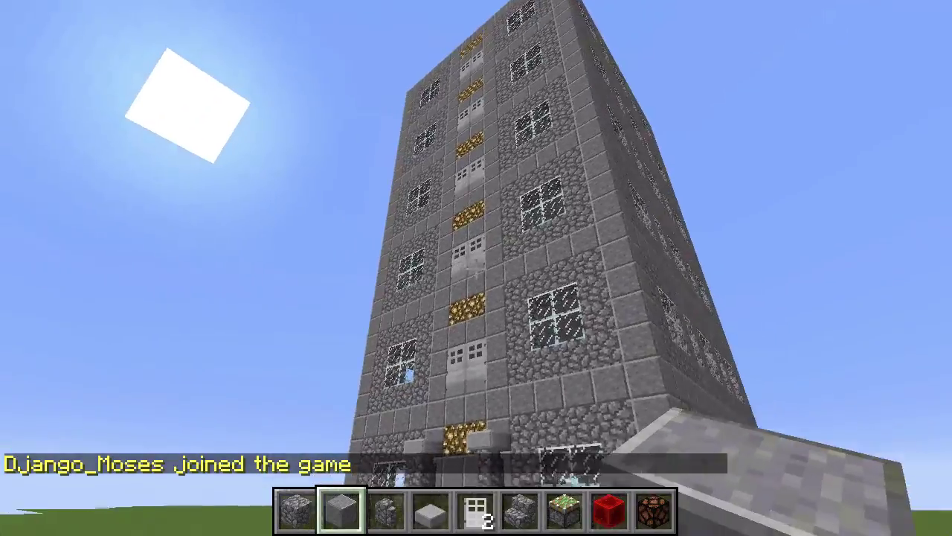
pyautogui.press('w')
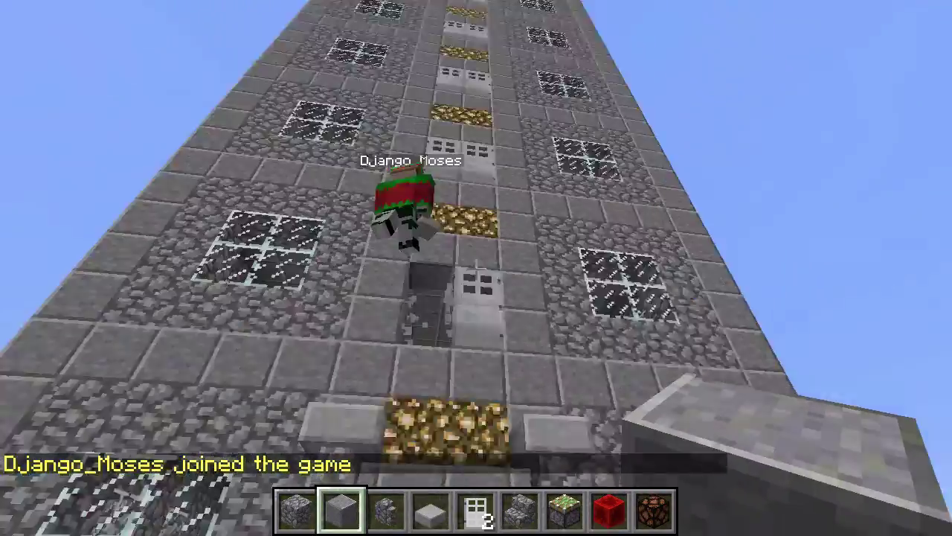
pyautogui.press('w')
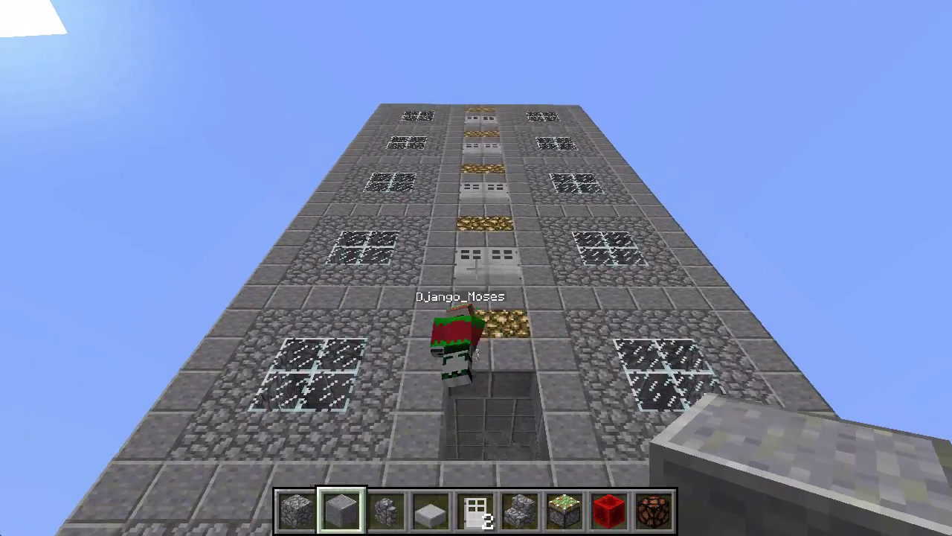
pyautogui.press('w')
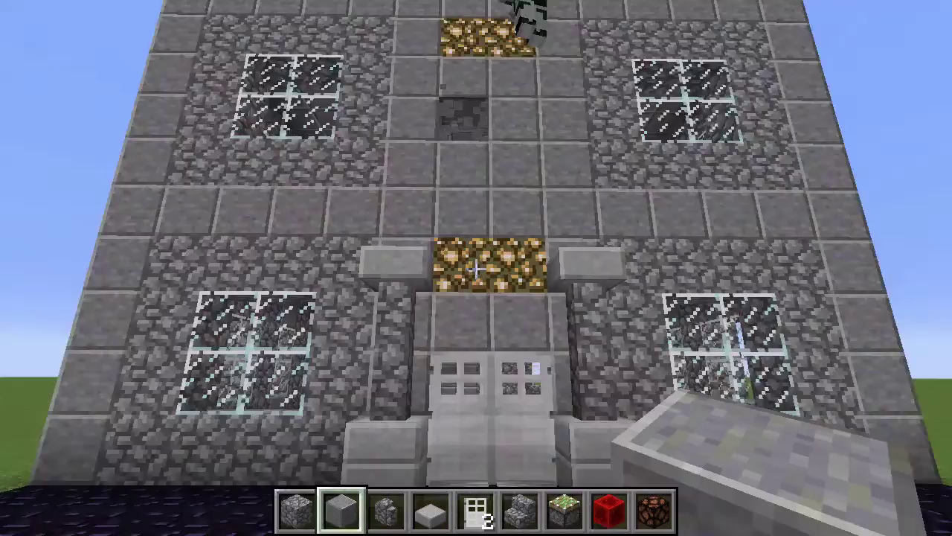
pyautogui.press('w')
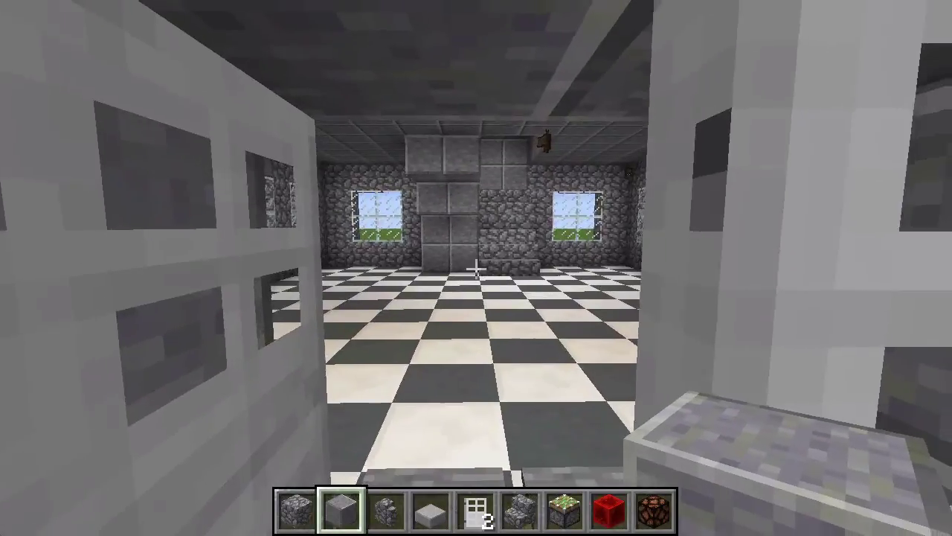
pyautogui.press('w')
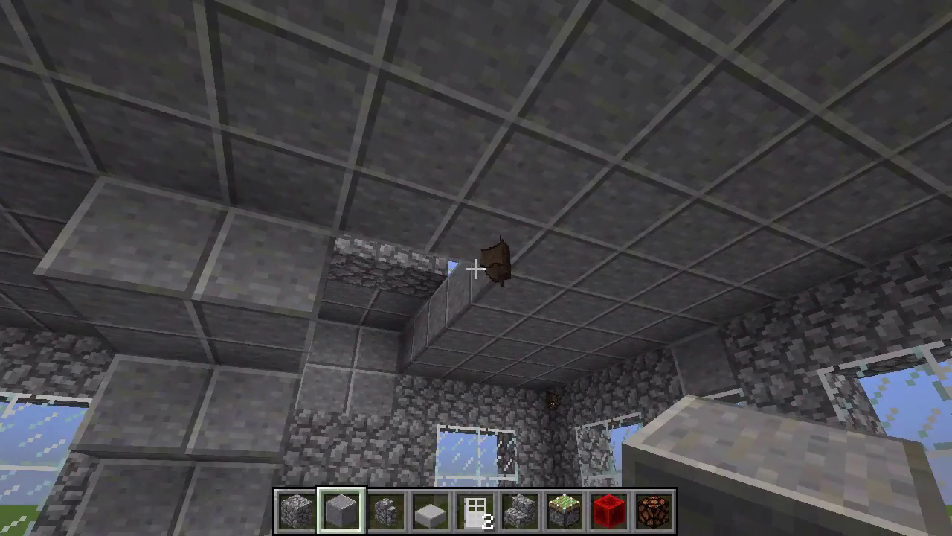
pyautogui.press('w')
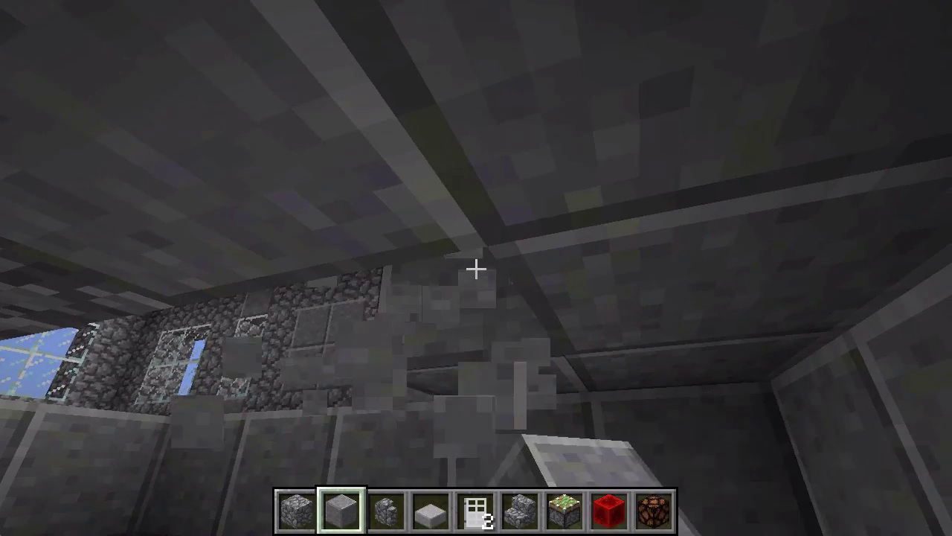
# Step: Close the gaps at the top of the staircases with rows of cobblestone stairs level with the upper floors
pyautogui.click(477, 268)
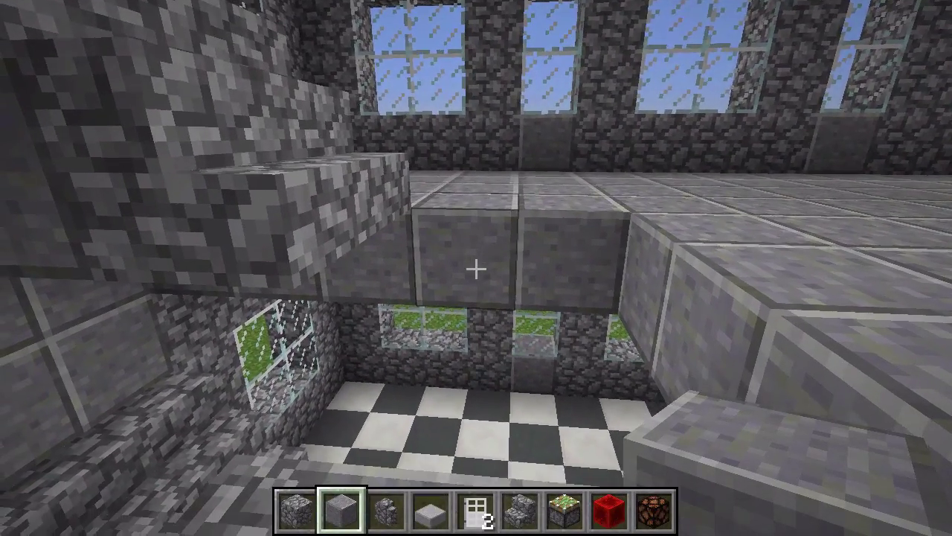
pyautogui.scroll(-4, 477, 269)
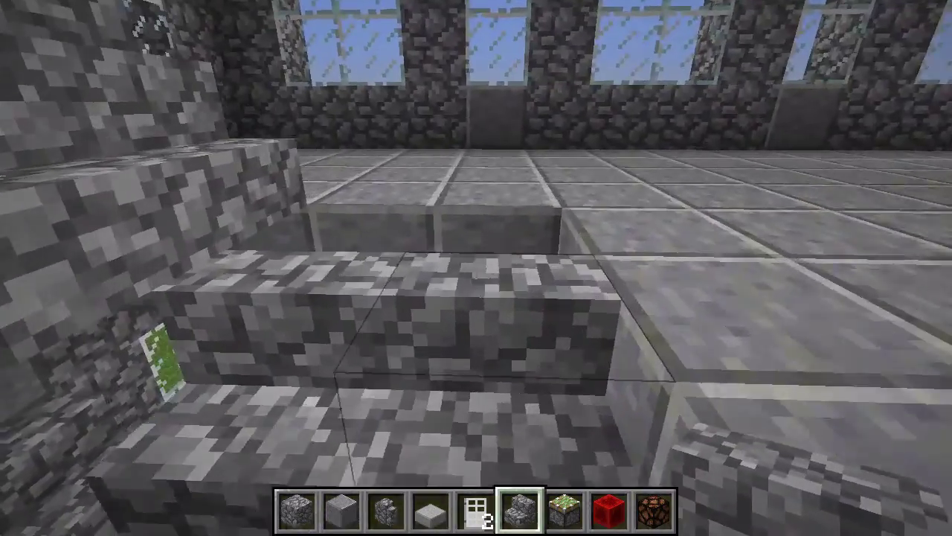
pyautogui.scroll(4, 476, 269)
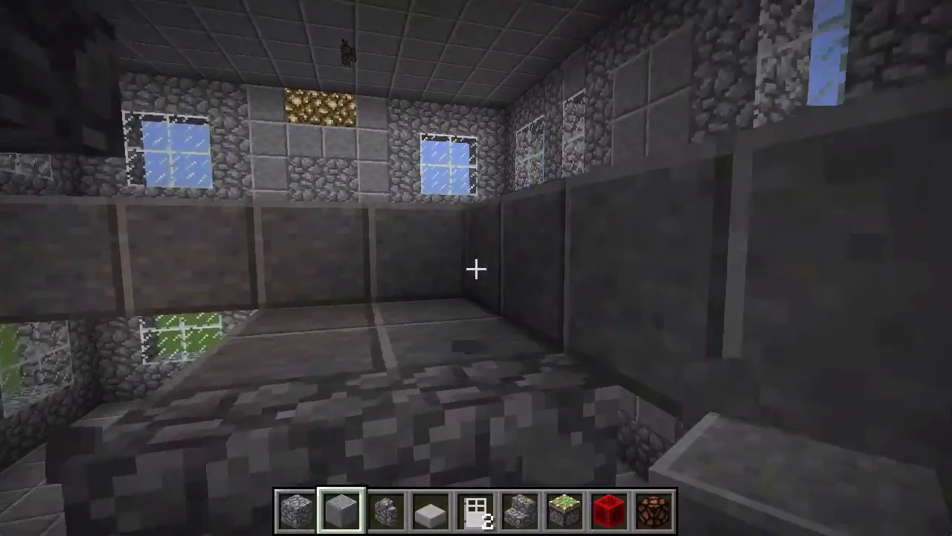
pyautogui.scroll(-2, 477, 269)
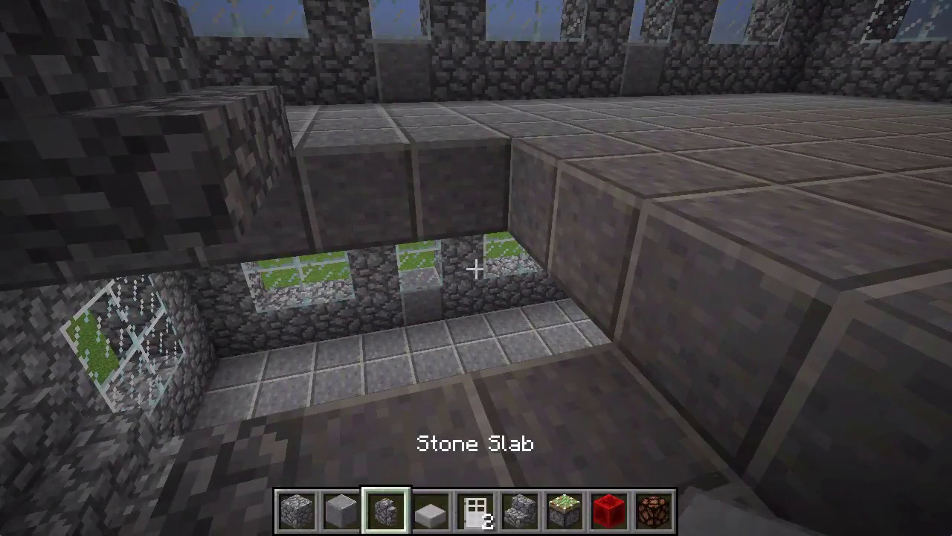
pyautogui.scroll(2, 476, 269)
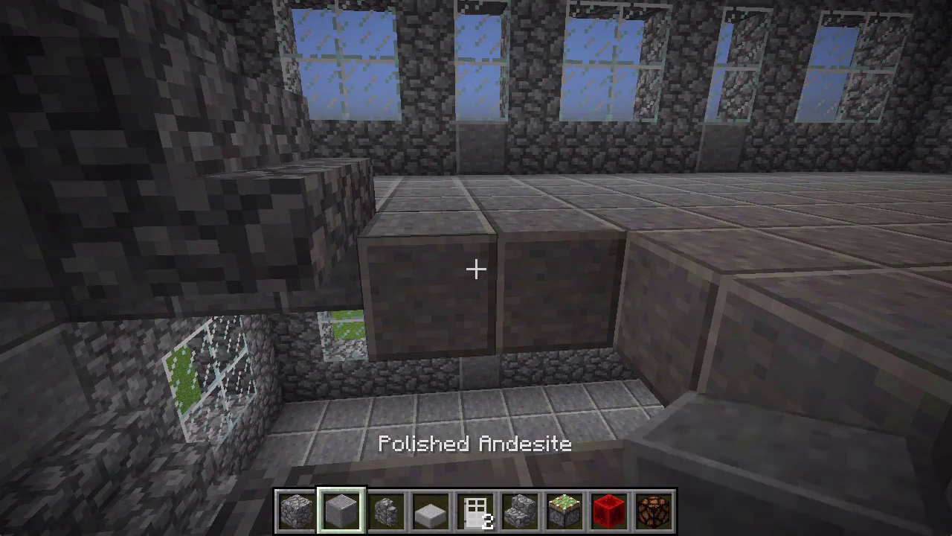
pyautogui.scroll(-4, 476, 268)
pyautogui.rightClick(476, 269)
pyautogui.press('d')
pyautogui.rightClick(476, 269)
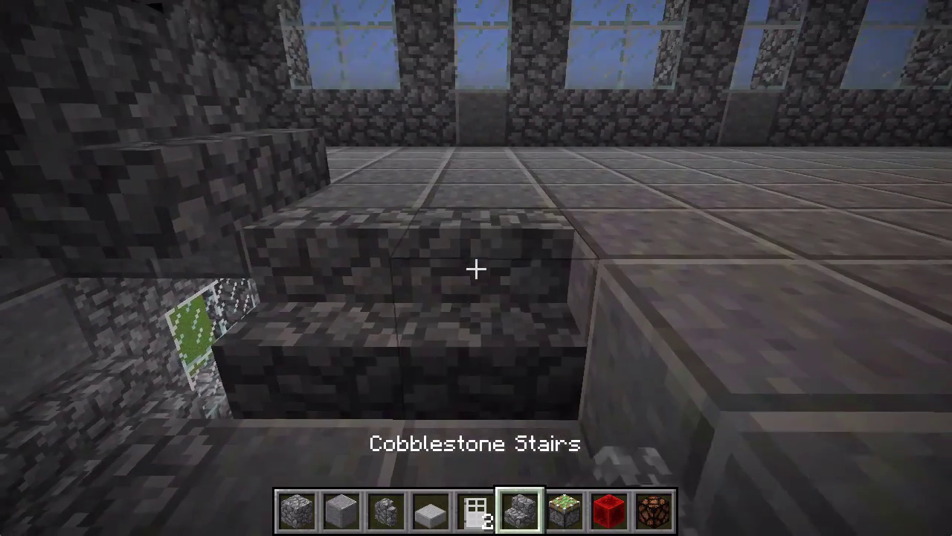
# Step: Go up to a higher floor, break the cobblestone out of its front doorway, and remove the two pressure plates inside
pyautogui.press('w')
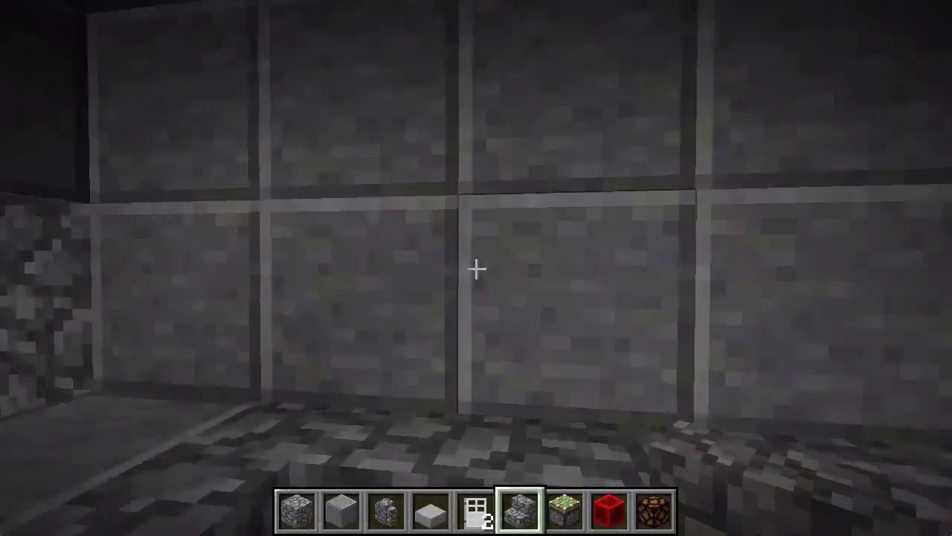
pyautogui.press('w')
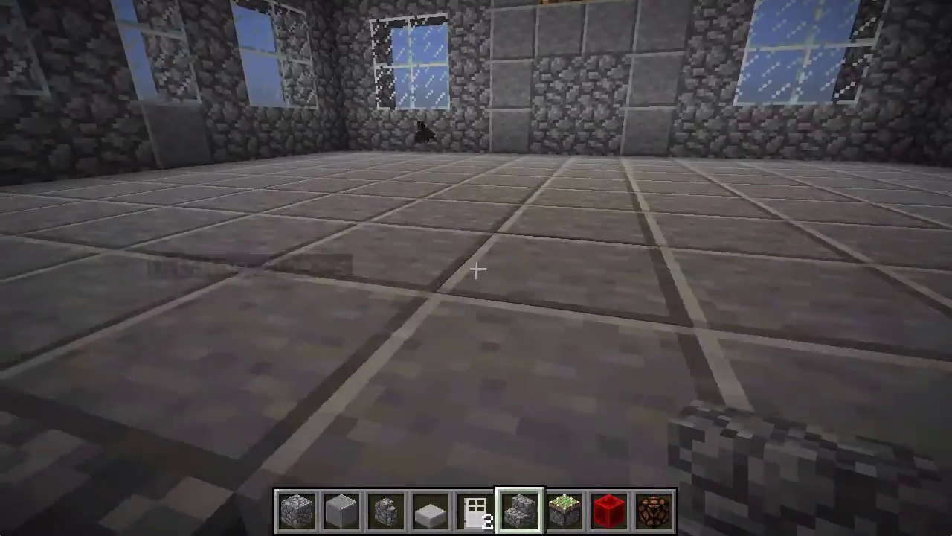
pyautogui.press('w')
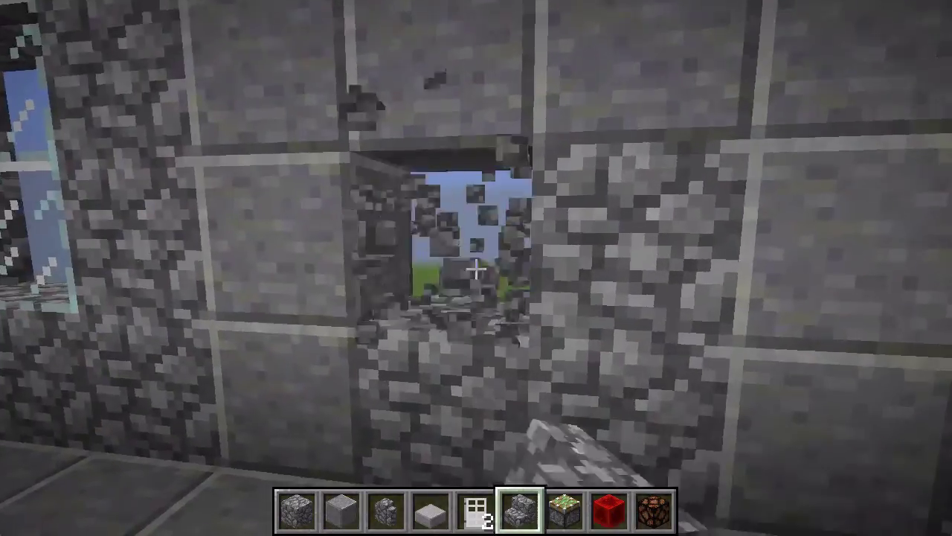
pyautogui.click(476, 269)
pyautogui.click(476, 269)
pyautogui.click(476, 269)
pyautogui.press('w')
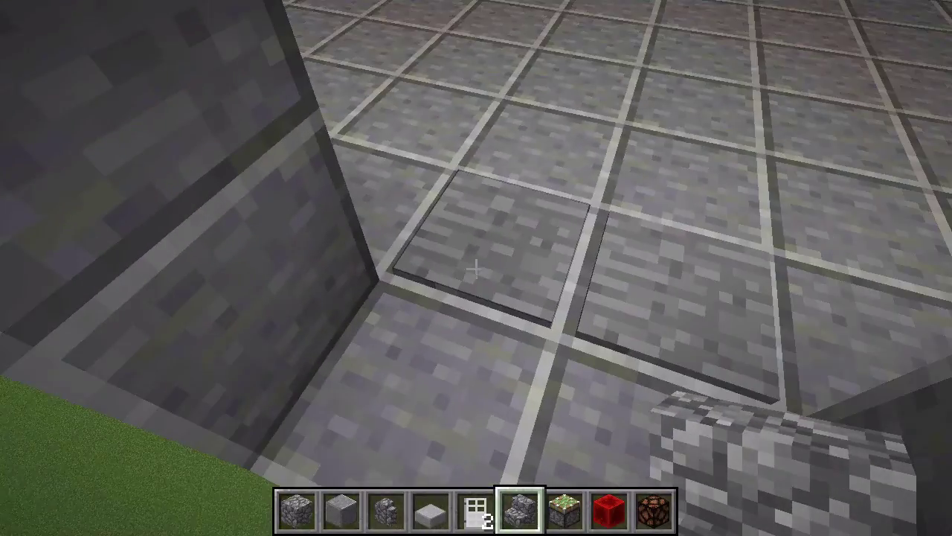
pyautogui.click(476, 269)
pyautogui.click(477, 270)
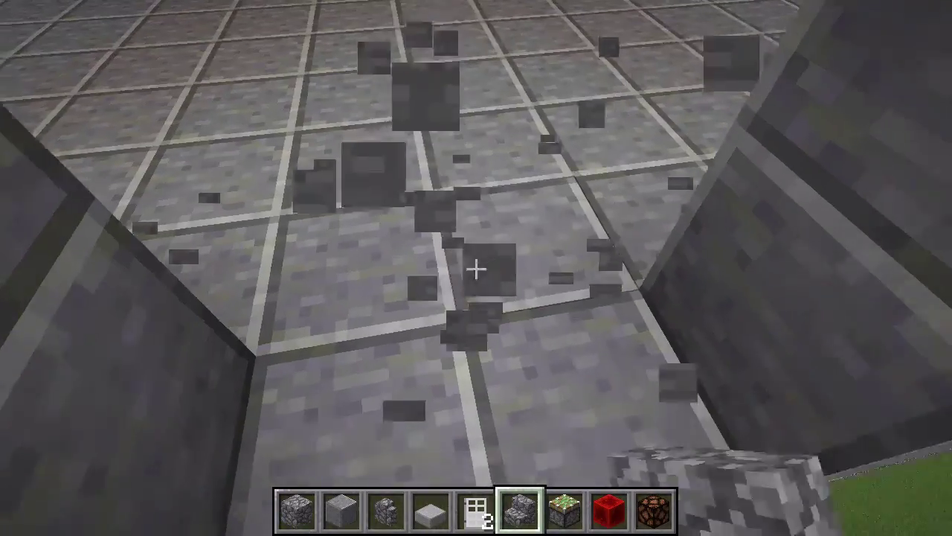
# Step: Fly out of the doorway and inspect the tower's facade, the roof with its stair opening, and the building from behind
pyautogui.press('s')
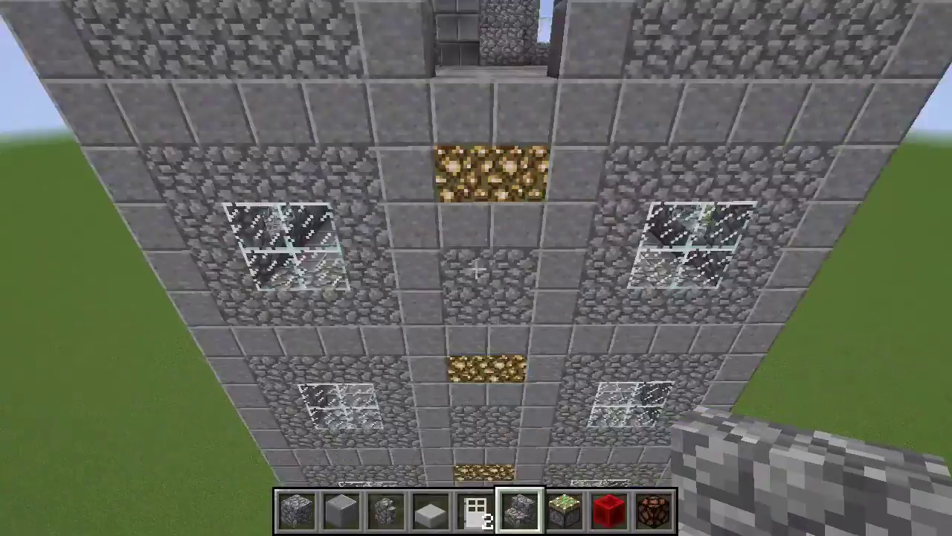
pyautogui.press('space')
pyautogui.press('s')
pyautogui.press('a')
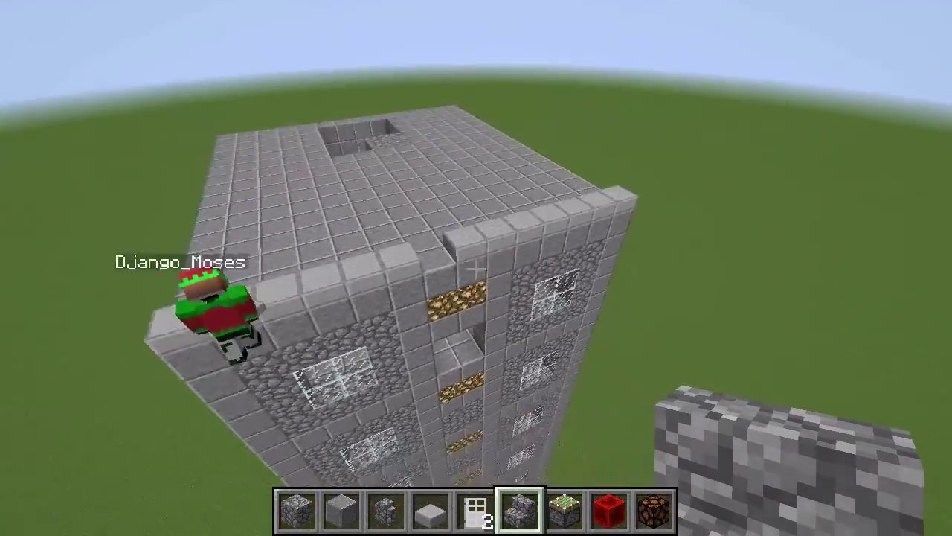
pyautogui.press('w')
pyautogui.press('a')
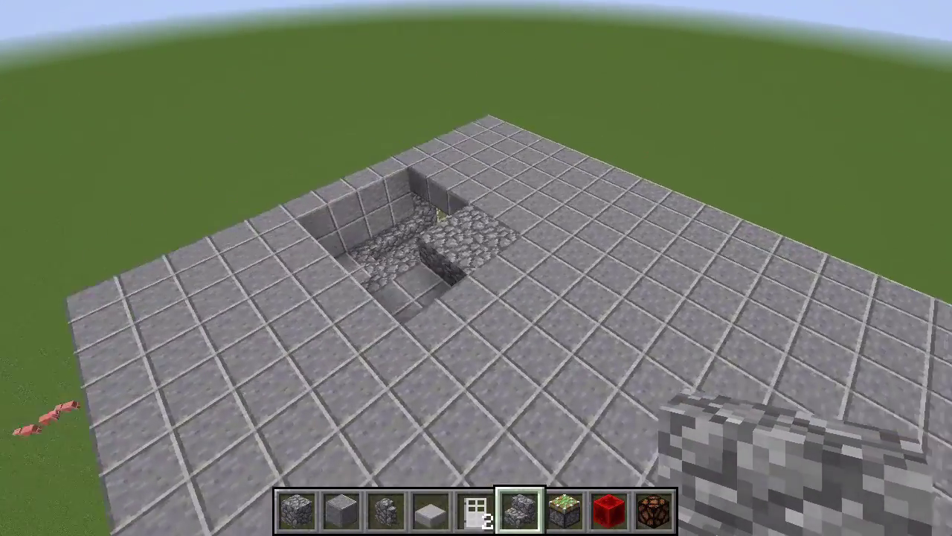
pyautogui.press('a')
pyautogui.press('s')
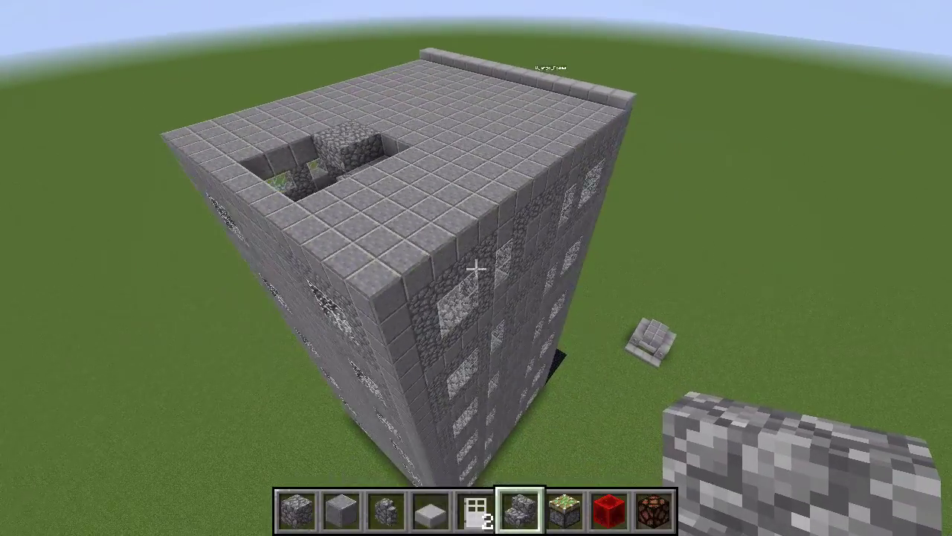
pyautogui.press('s')
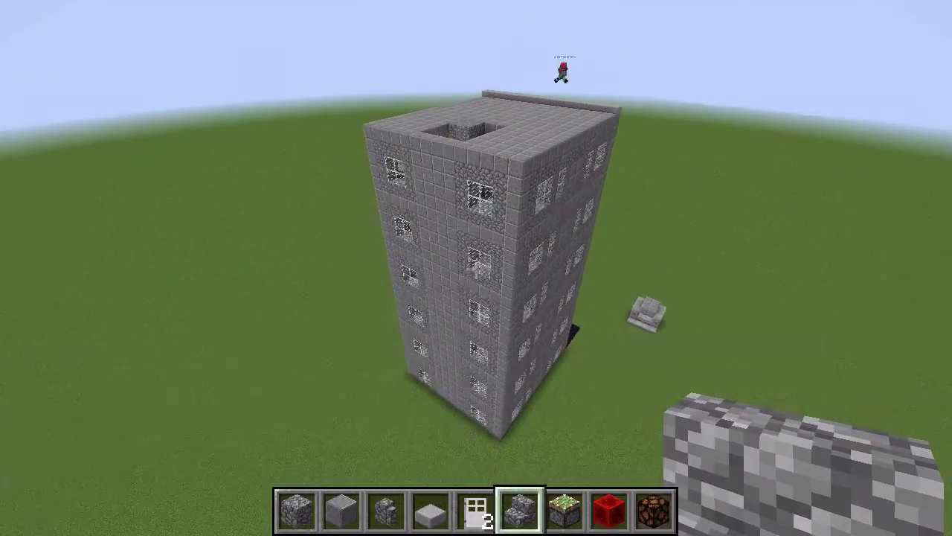
# Step: Circle the whole tower in flight and examine its side walls, the front facade with the road, and the roof edging
pyautogui.press('w')
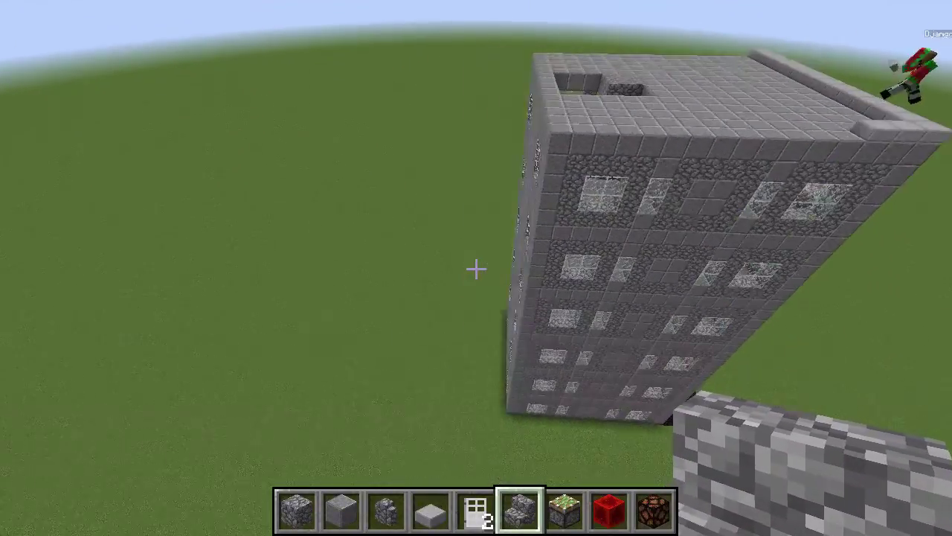
pyautogui.press('d')
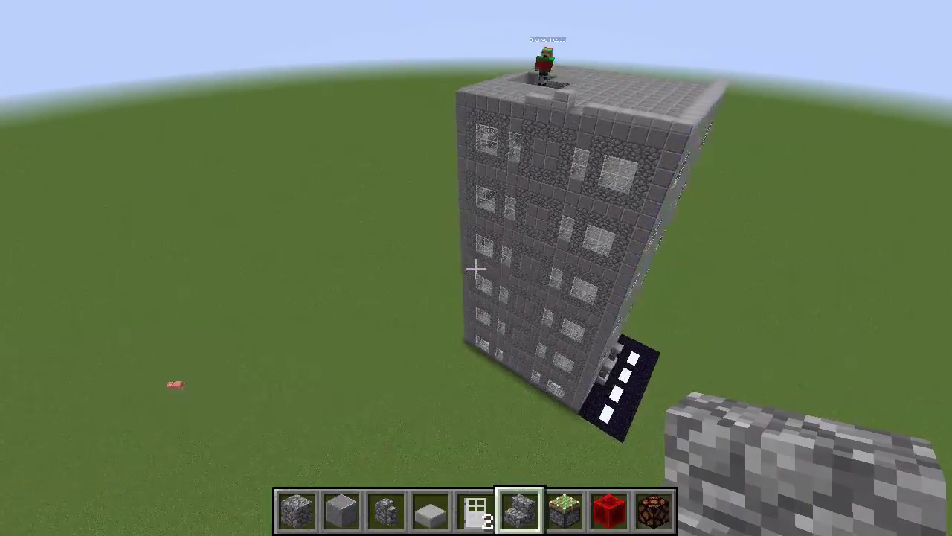
pyautogui.press('d')
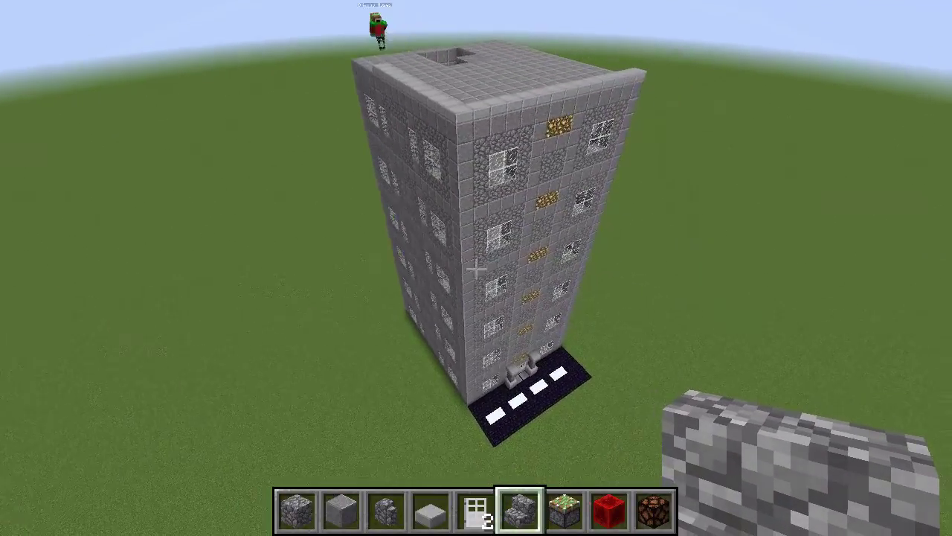
pyautogui.press('d')
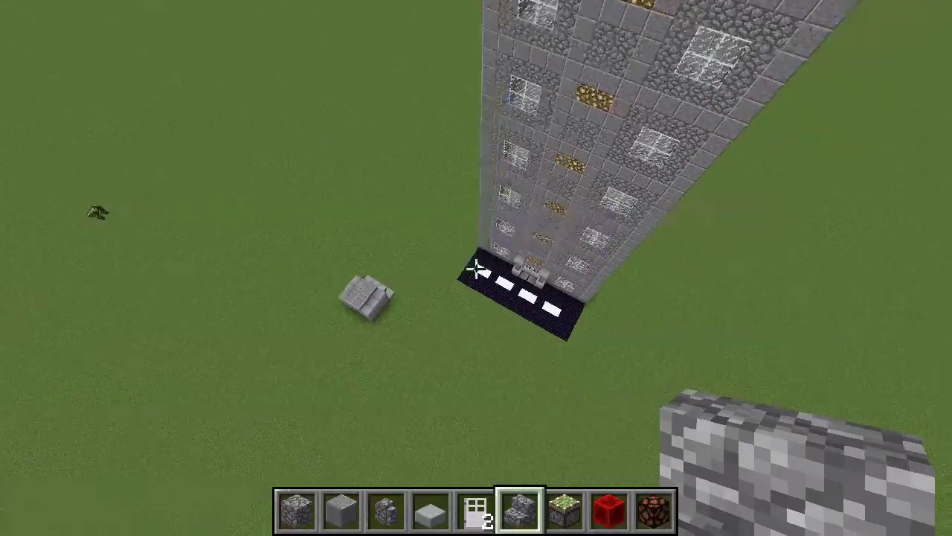
pyautogui.press('d')
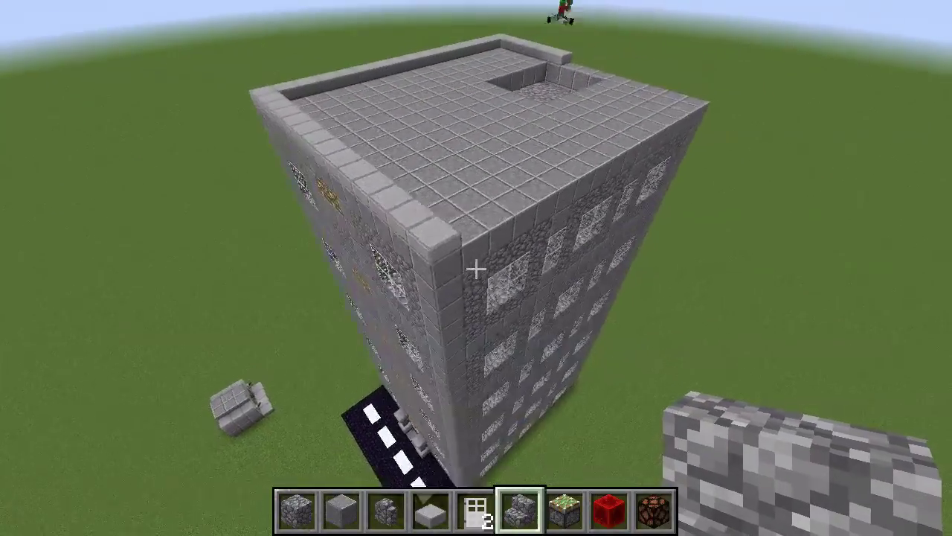
pyautogui.press('d')
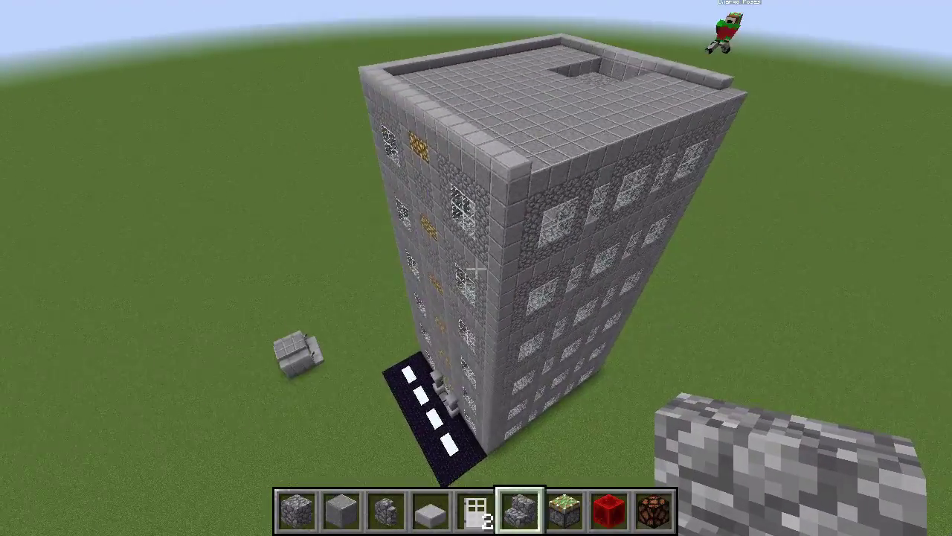
pyautogui.press('s')
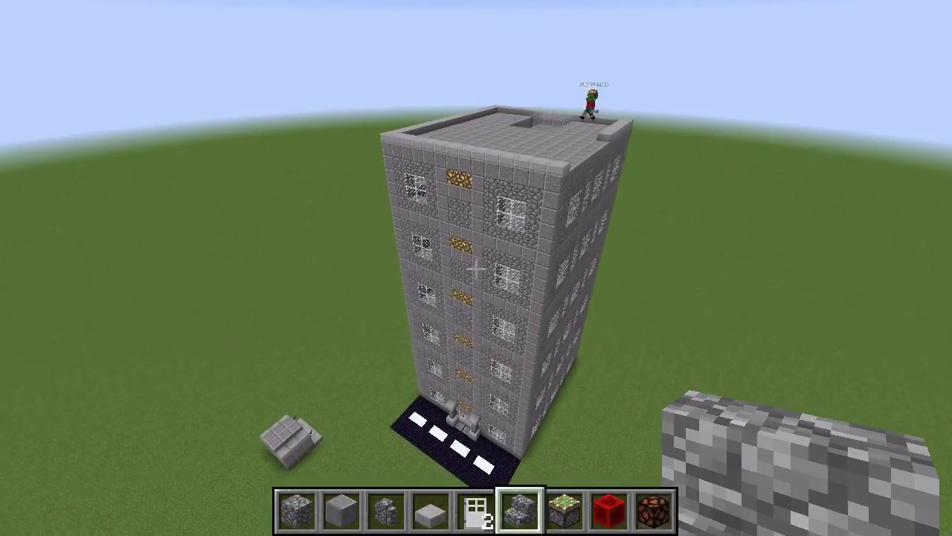
pyautogui.press('a')
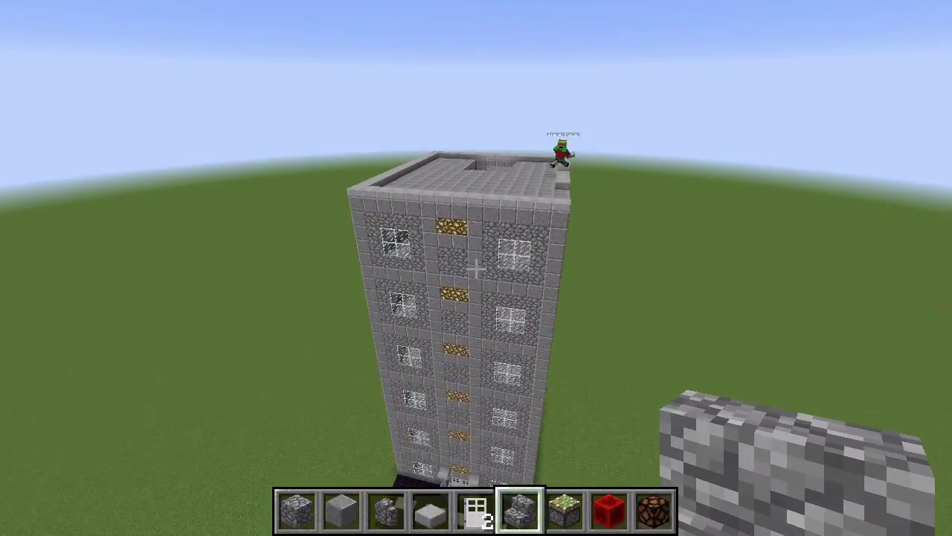
# Step: Fly over the roof and inspect the raised edging along its sides, the corners, and the stair opening
pyautogui.press('w')
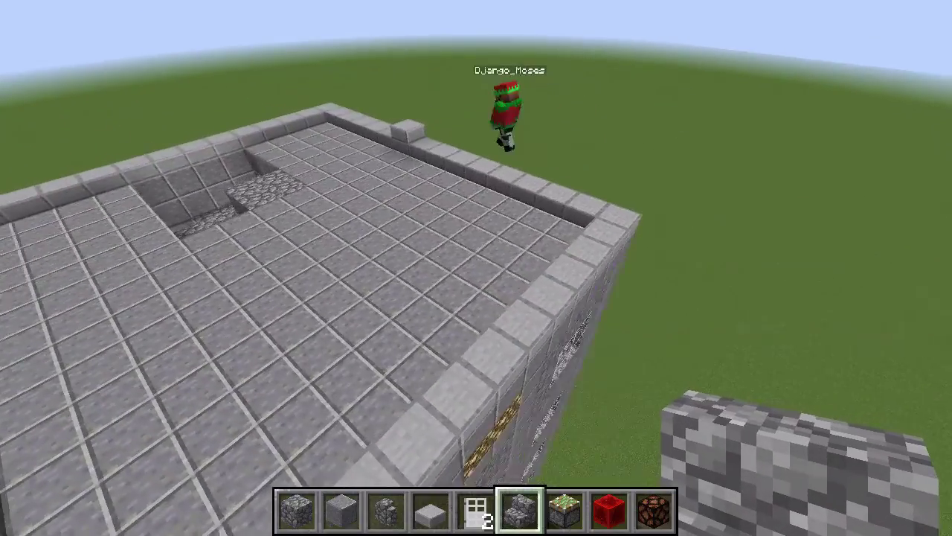
pyautogui.press('a')
pyautogui.press('w')
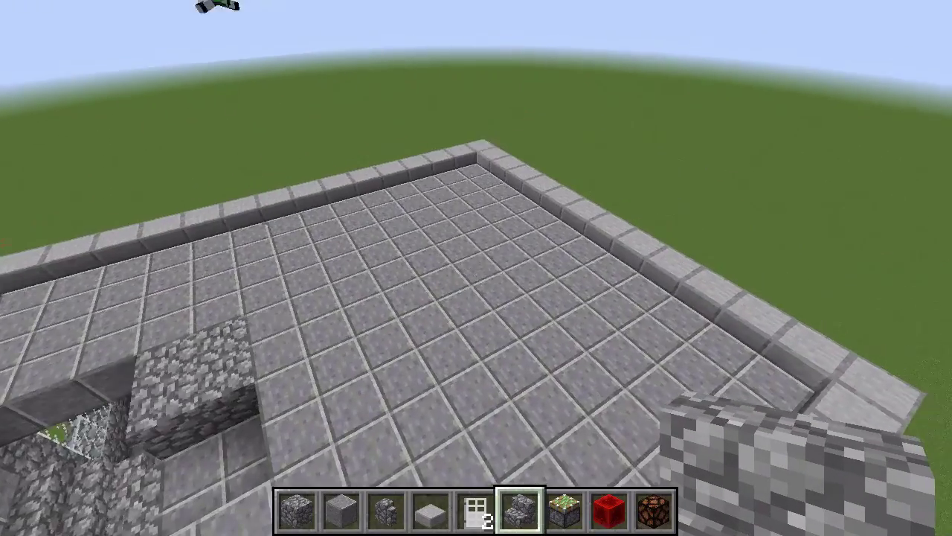
pyautogui.press('w')
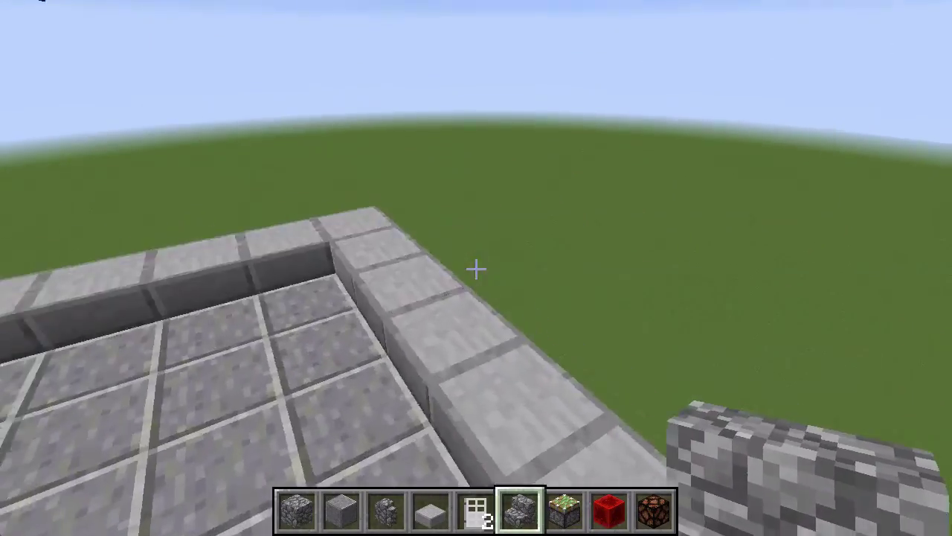
pyautogui.press('w')
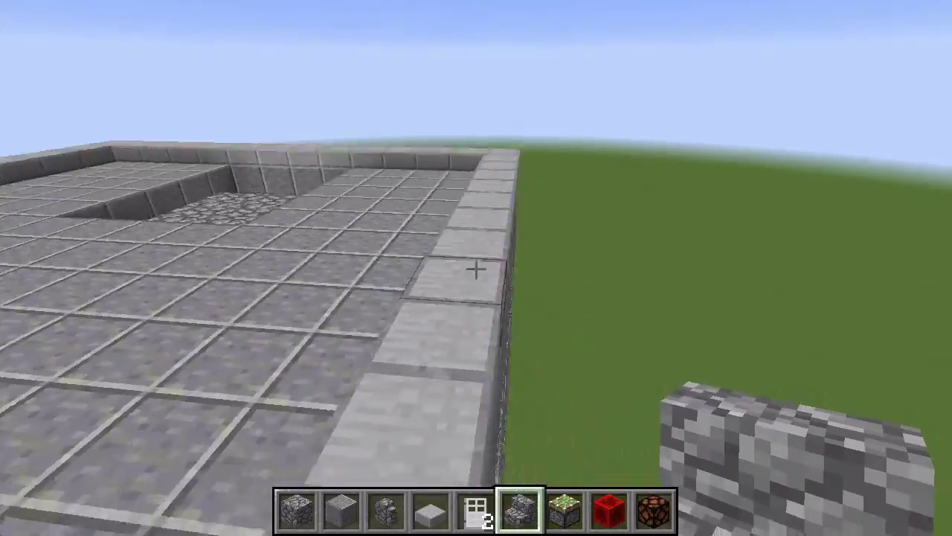
# Step: Descend along the facade to the front entrance and enter through the doors to view the ground floor's checkered hall
pyautogui.press('shift')
pyautogui.press('s')
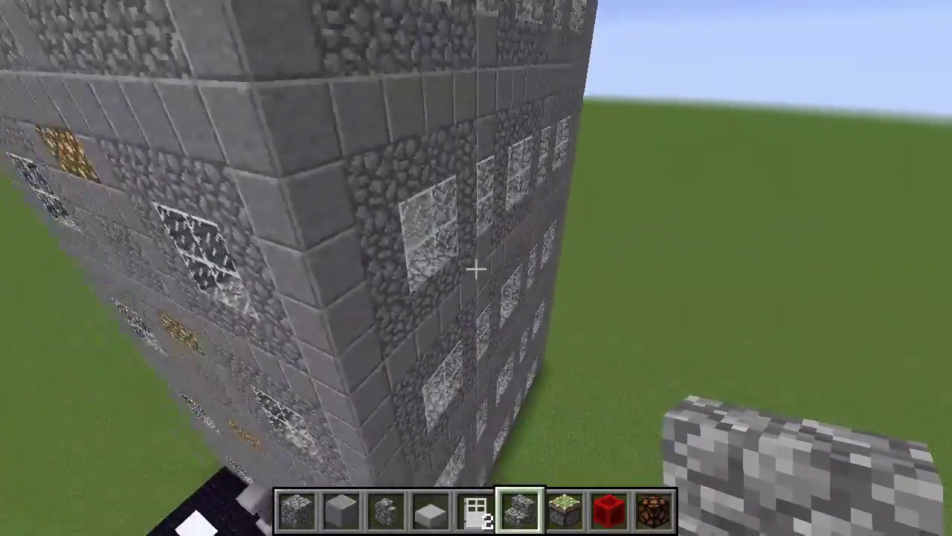
pyautogui.press('s')
pyautogui.press('space')
pyautogui.press('a')
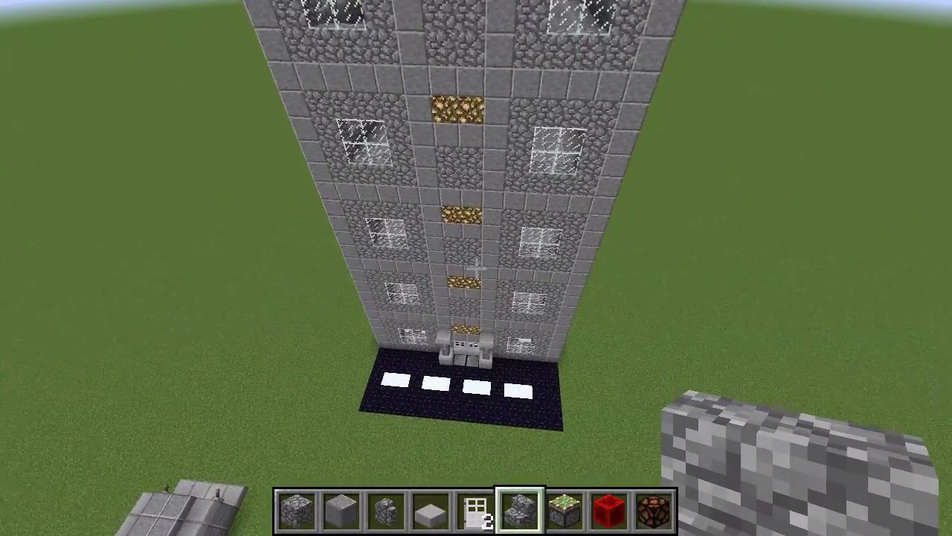
pyautogui.press('shift')
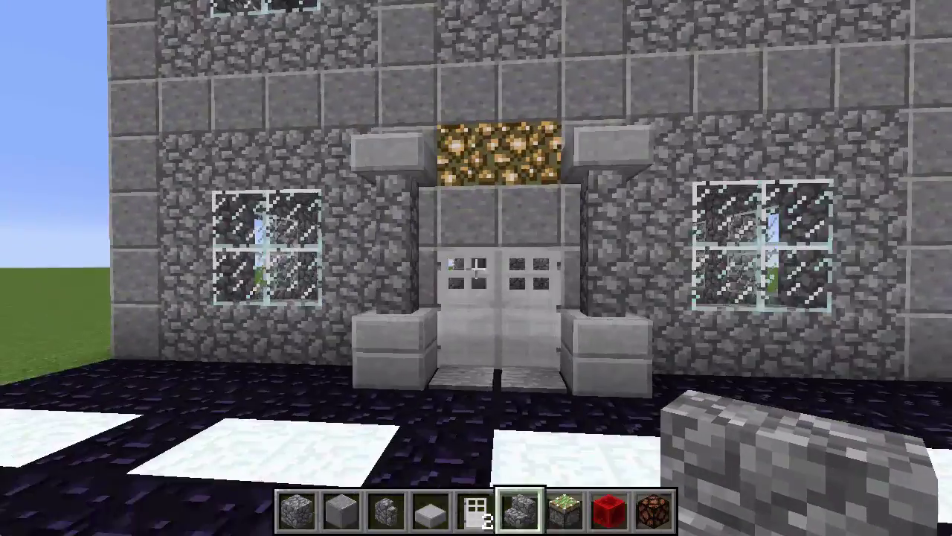
pyautogui.press('w')
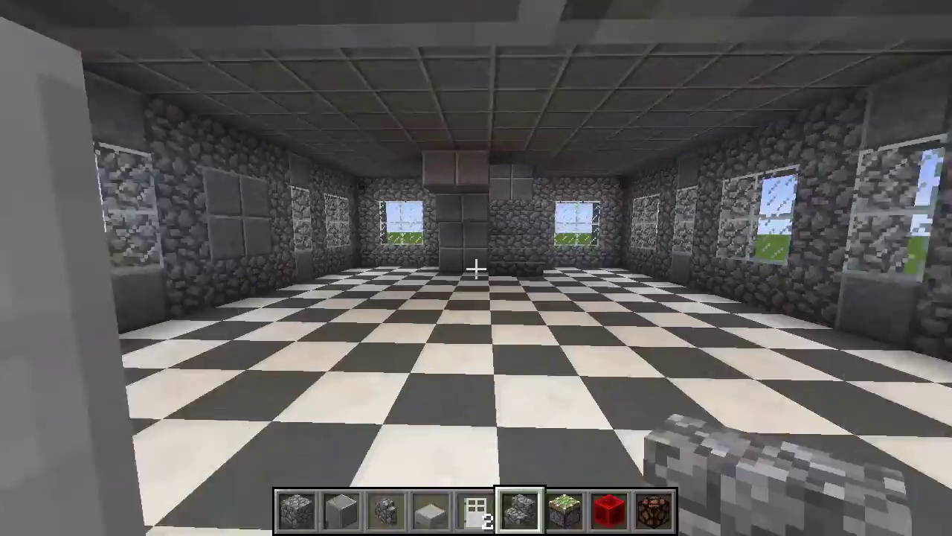
pyautogui.press('w')
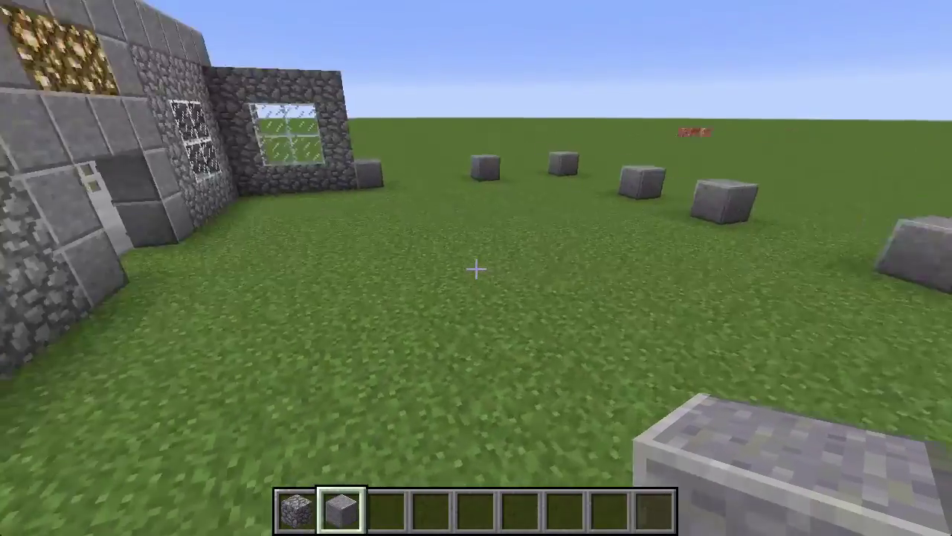
# Step: Walk around the unfinished ground floor with polished andesite in hand and look over the front wall and the outlying blocks
pyautogui.press('w')
pyautogui.scroll(-1, 477, 269)
pyautogui.scroll(2, 477, 269)
pyautogui.scroll(-1, 476, 269)
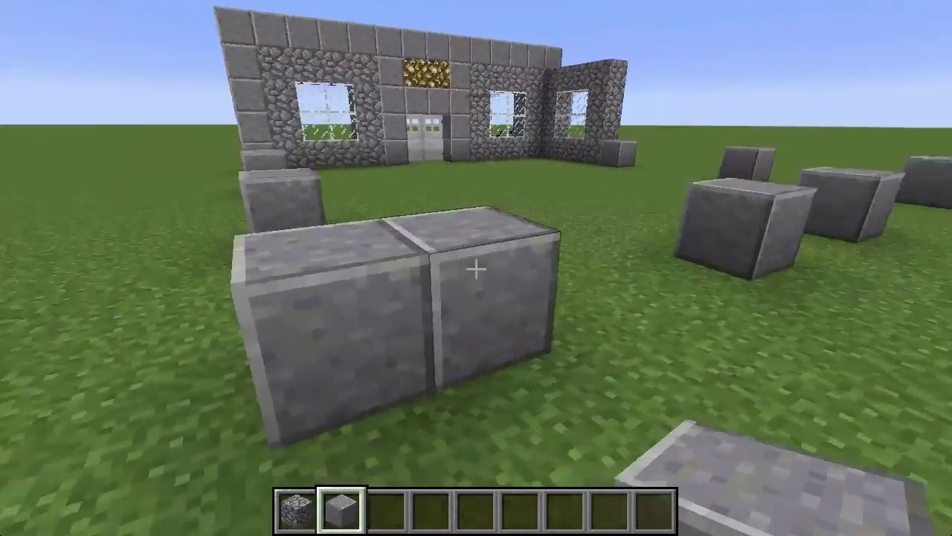
pyautogui.scroll(-1, 476, 270)
pyautogui.scroll(1, 477, 270)
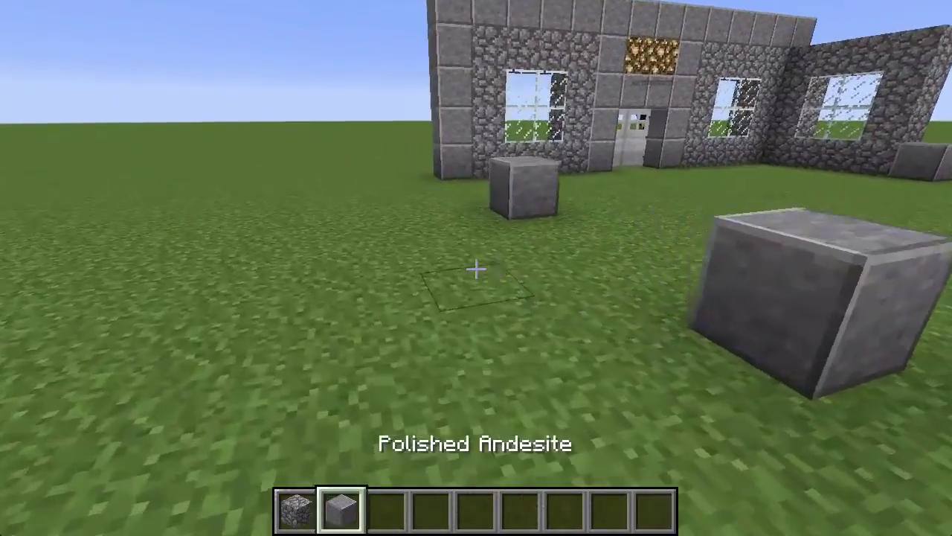